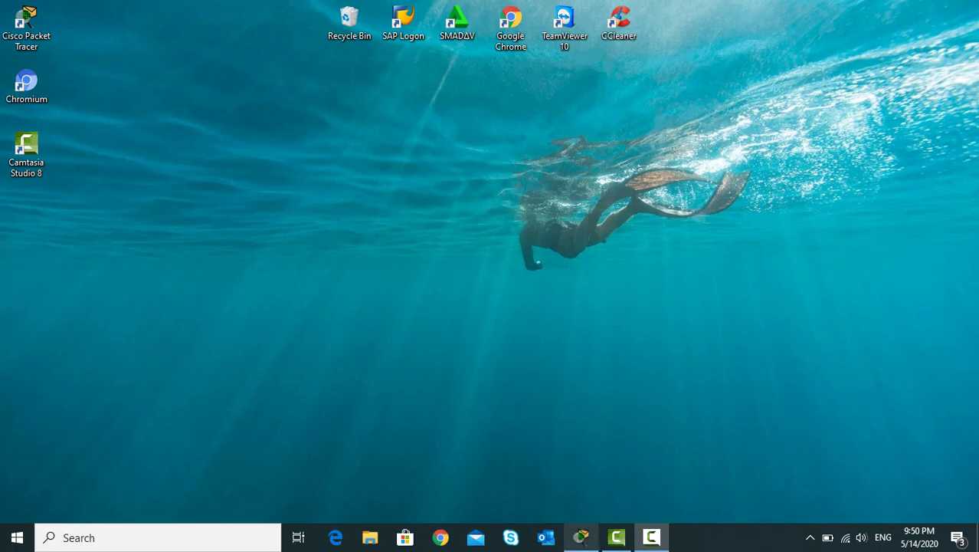
Switch to Cisco Packet Tracer and place four PCs in a row along the lower part of the workspace.
left_click(581, 537)
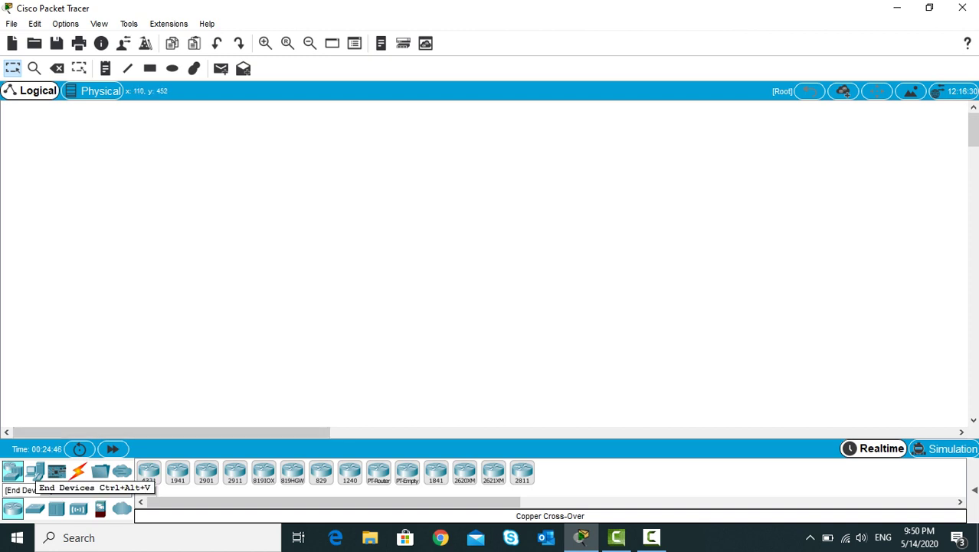
left_click(34, 472)
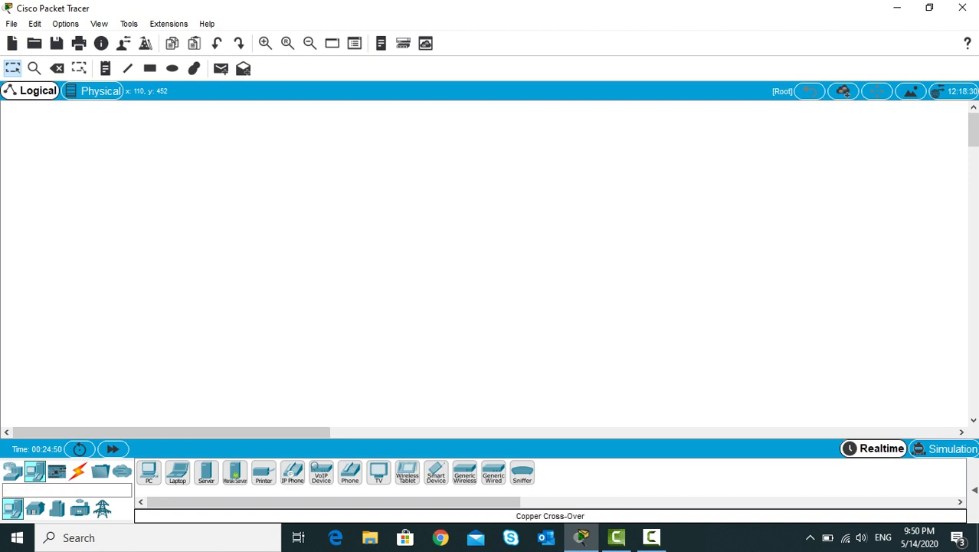
left_click(103, 354)
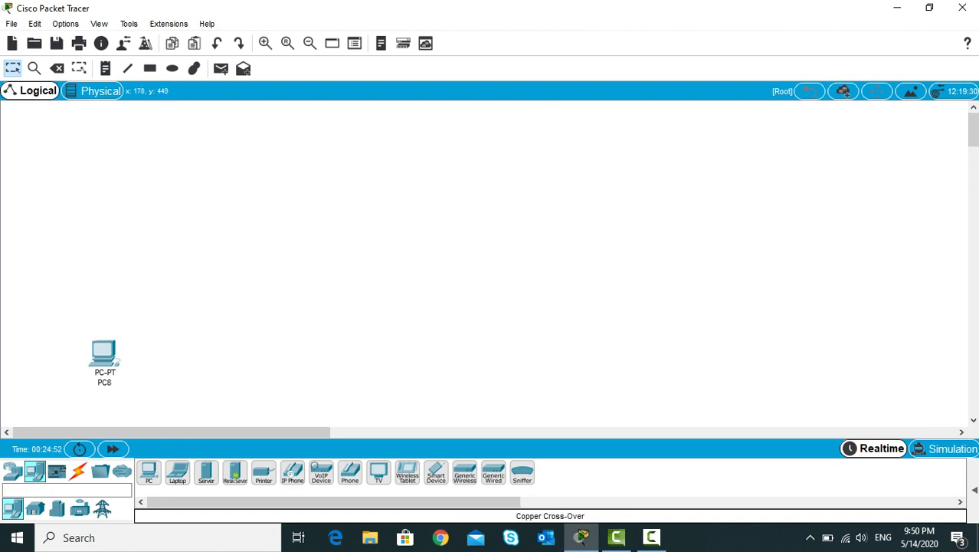
left_click(198, 357)
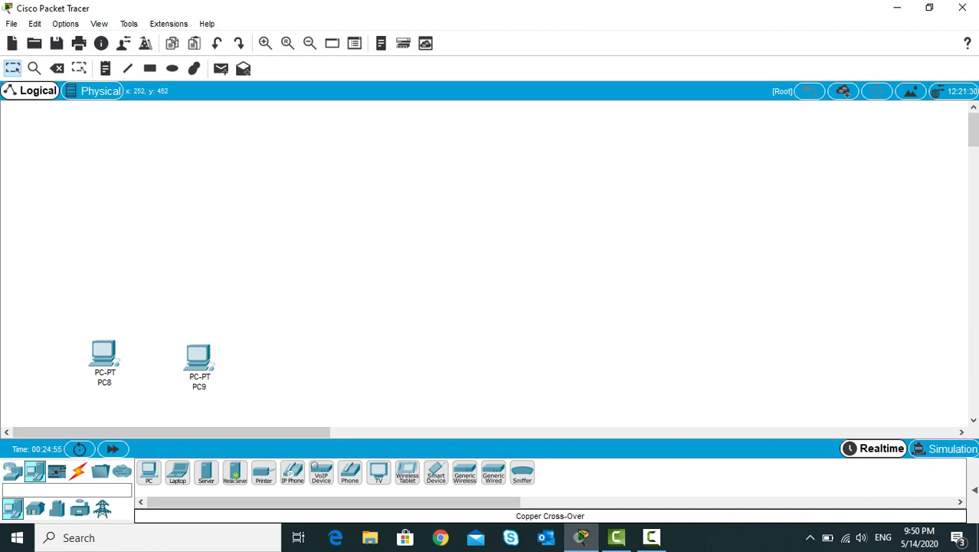
left_click(309, 357)
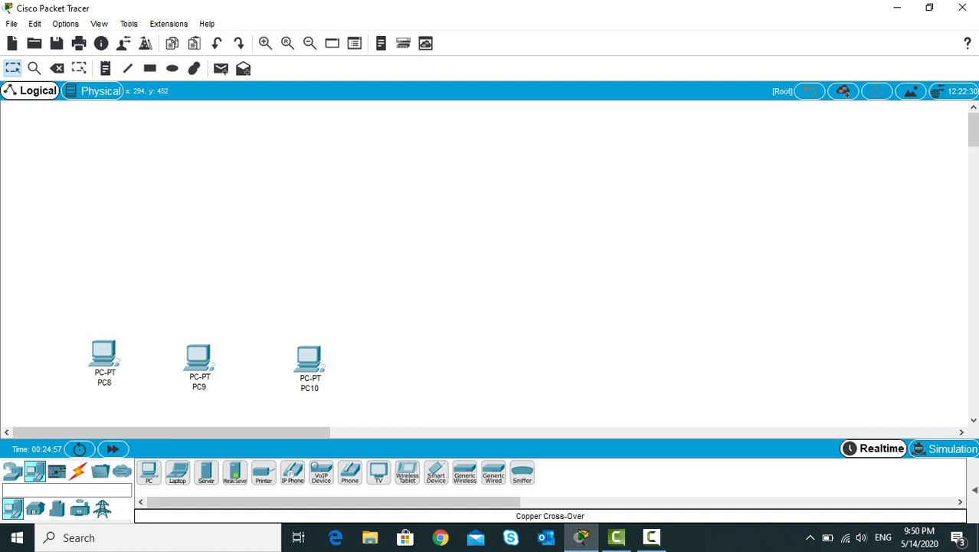
left_click(426, 361)
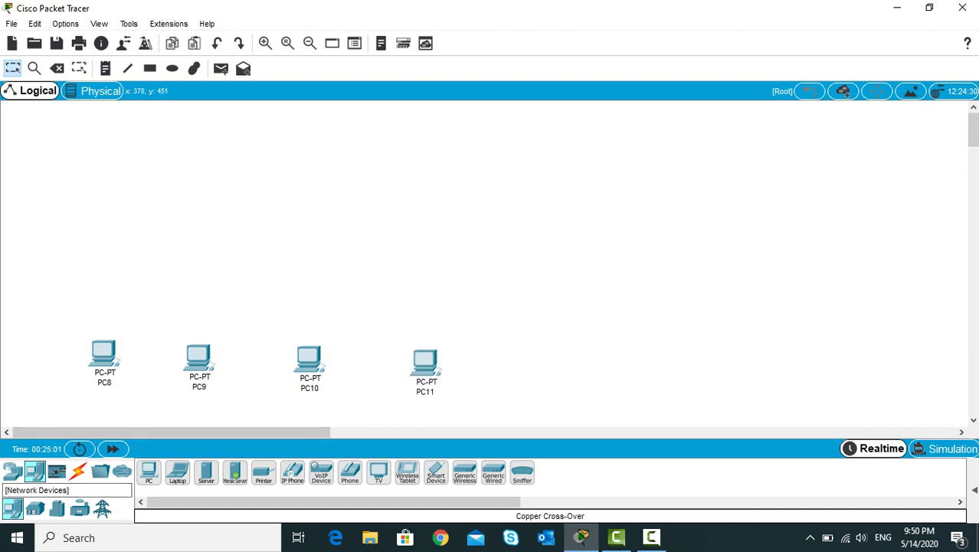
Place two 2960 switches above the PCs, one over each pair.
left_click(13, 472)
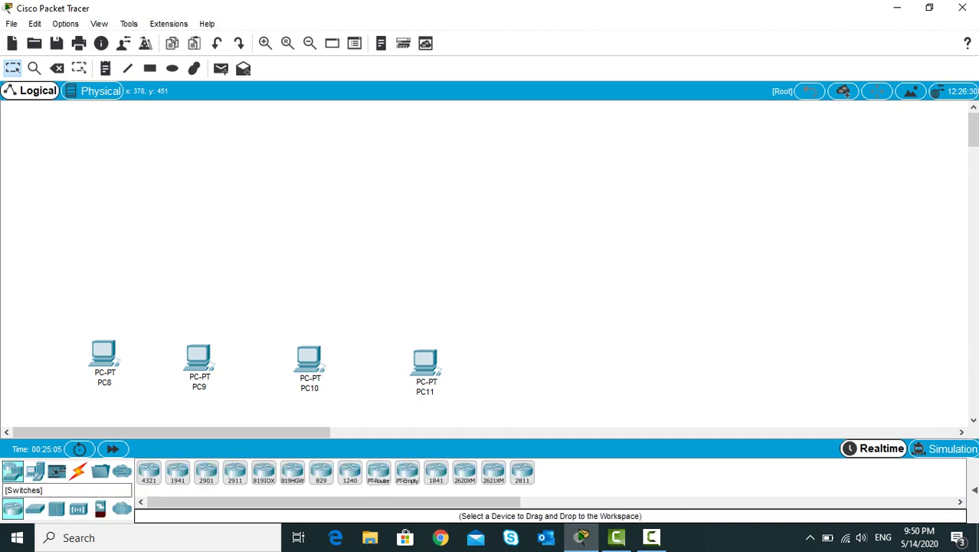
left_click(34, 507)
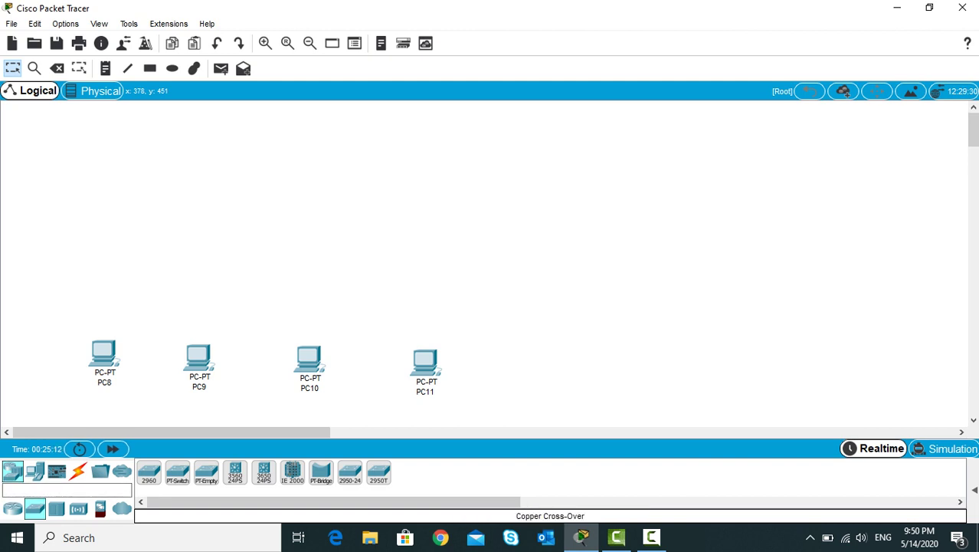
left_click_drag(149, 472, 158, 266)
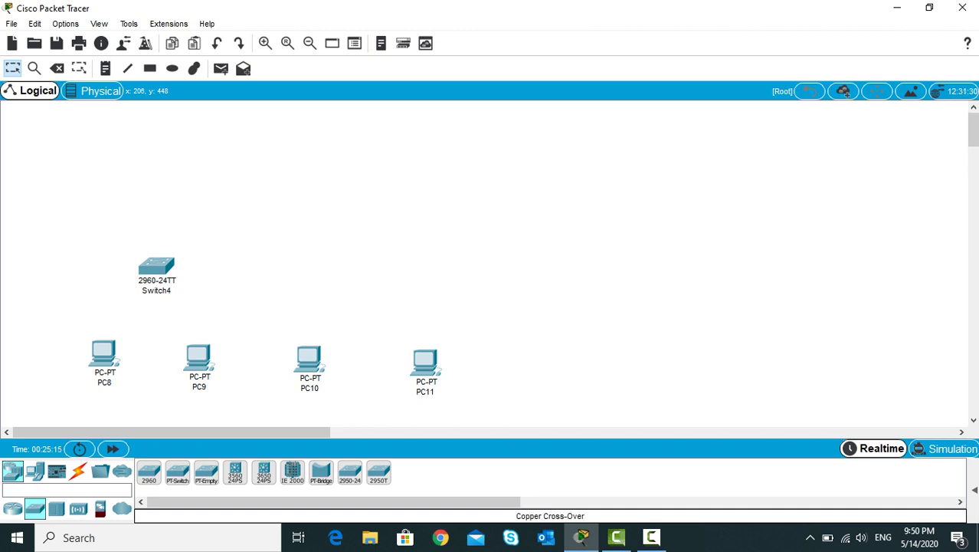
left_click_drag(148, 471, 368, 266)
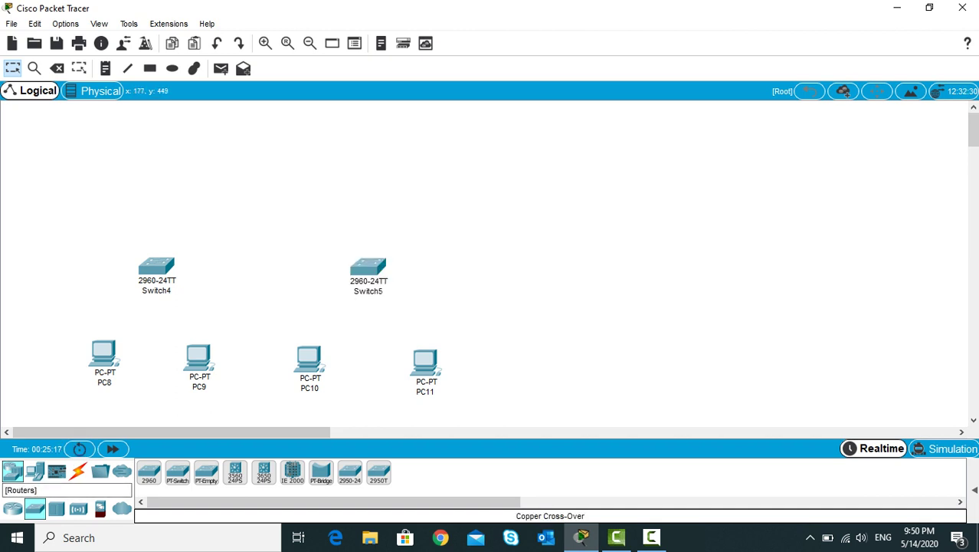
Place two 4321 routers in the workspace, one above each switch.
left_click(12, 508)
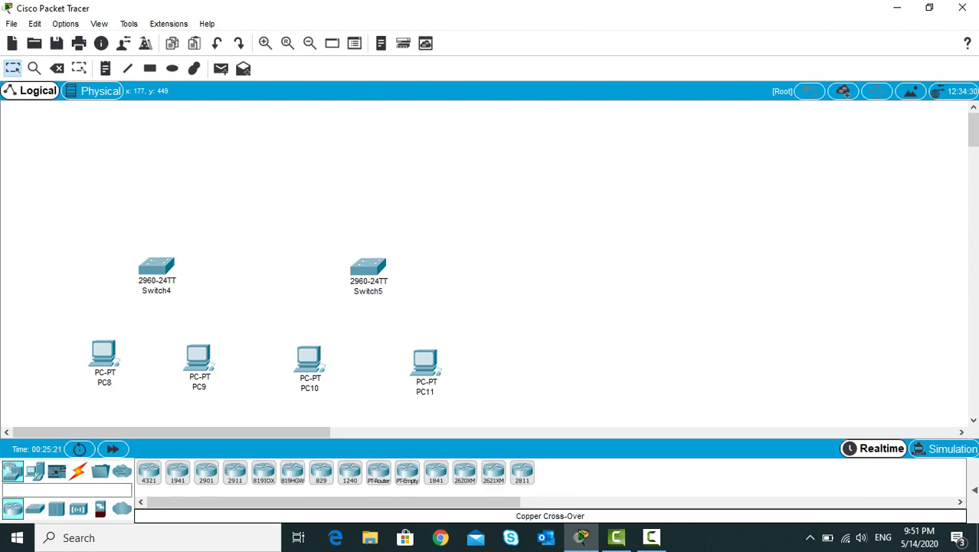
left_click_drag(149, 471, 178, 178)
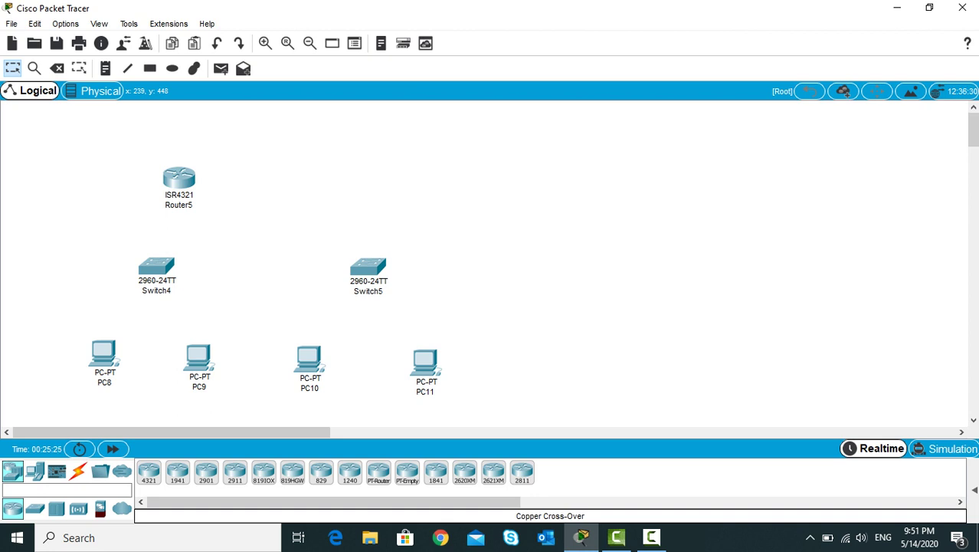
left_click_drag(148, 471, 354, 177)
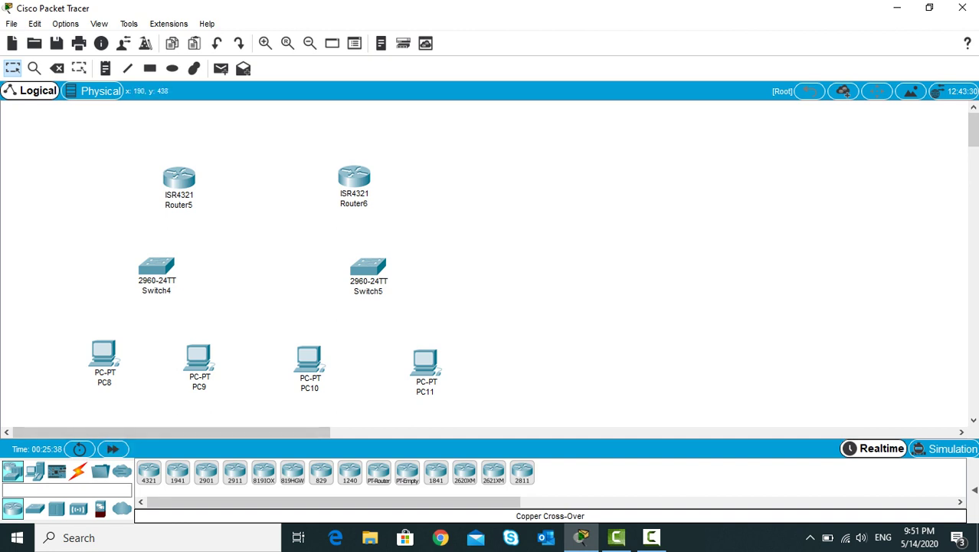
Connect PC8's FastEthernet0 to Switch4's FastEthernet0/2 with a copper straight-through cable.
left_click(77, 470)
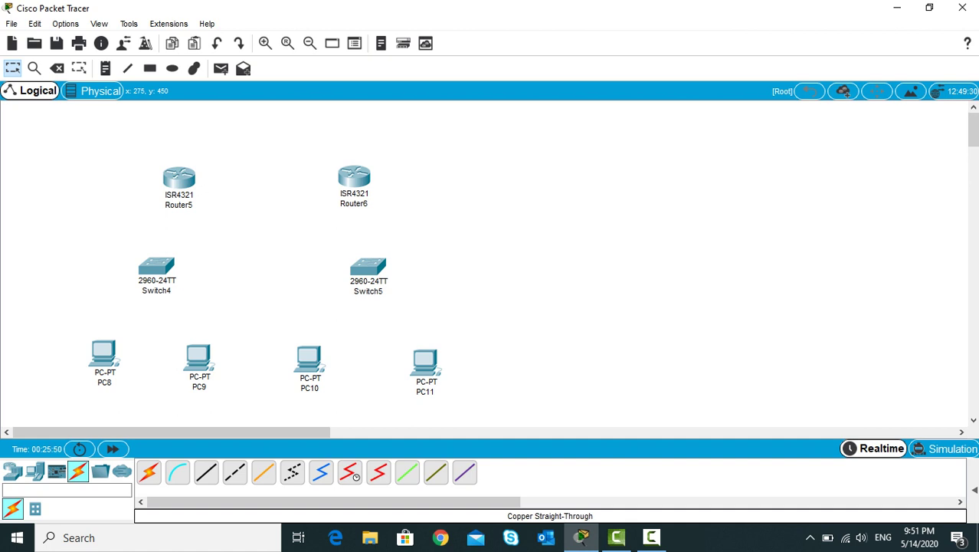
left_click(206, 471)
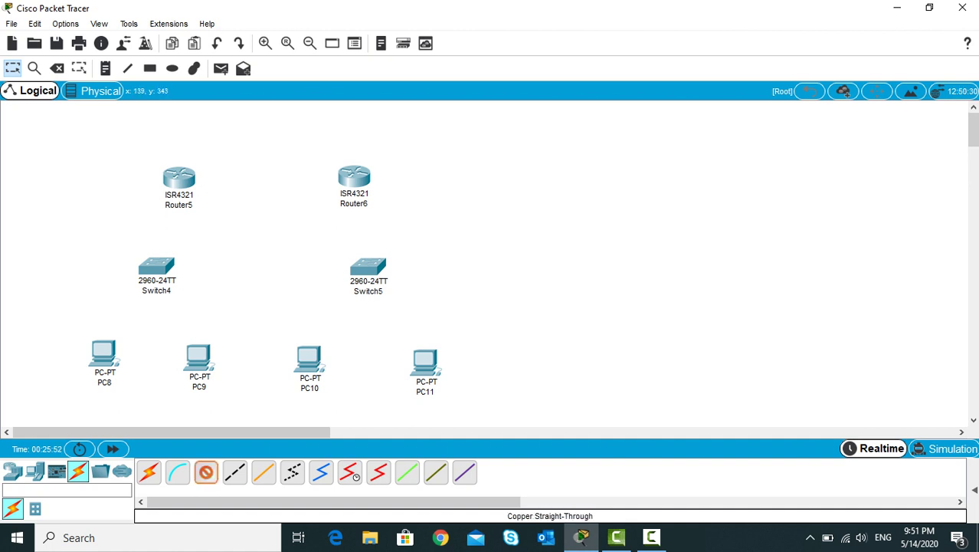
left_click(104, 354)
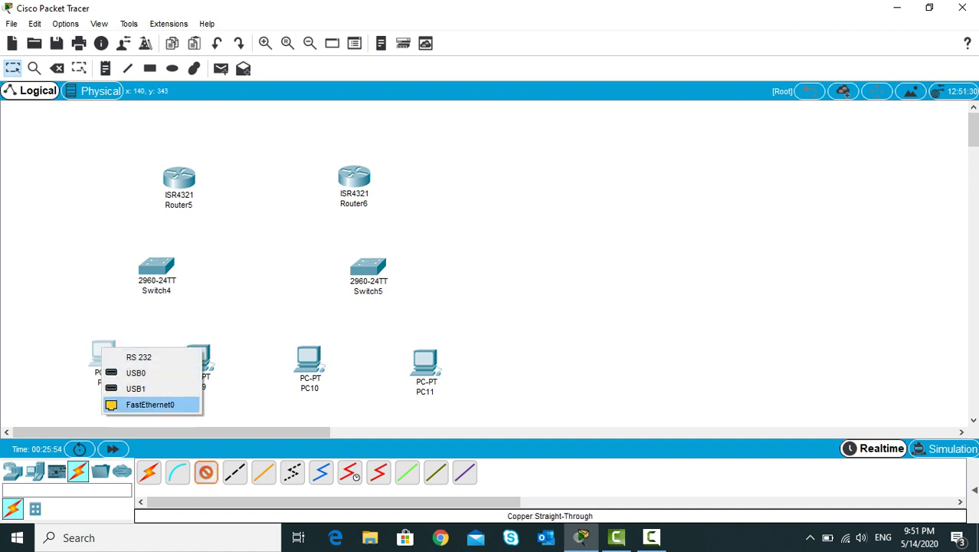
left_click(150, 403)
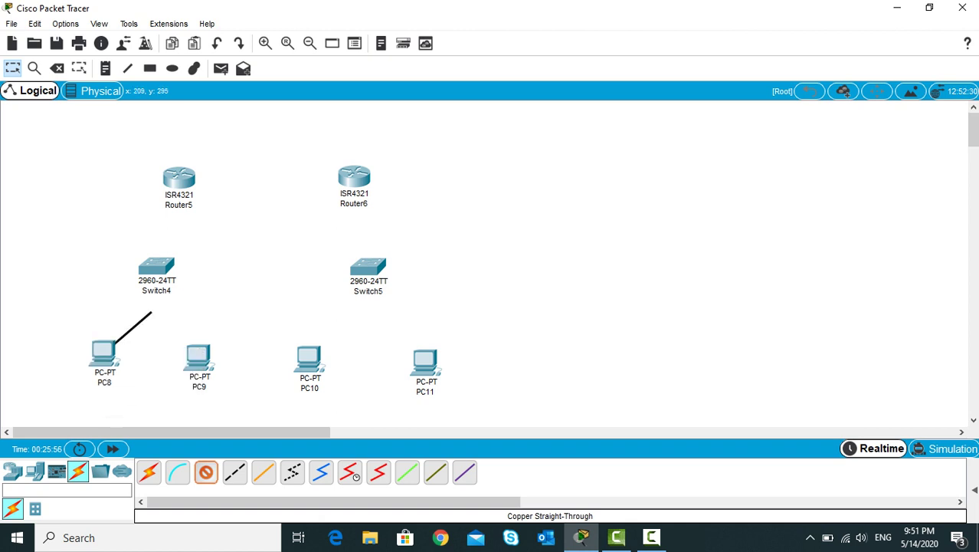
left_click(154, 270)
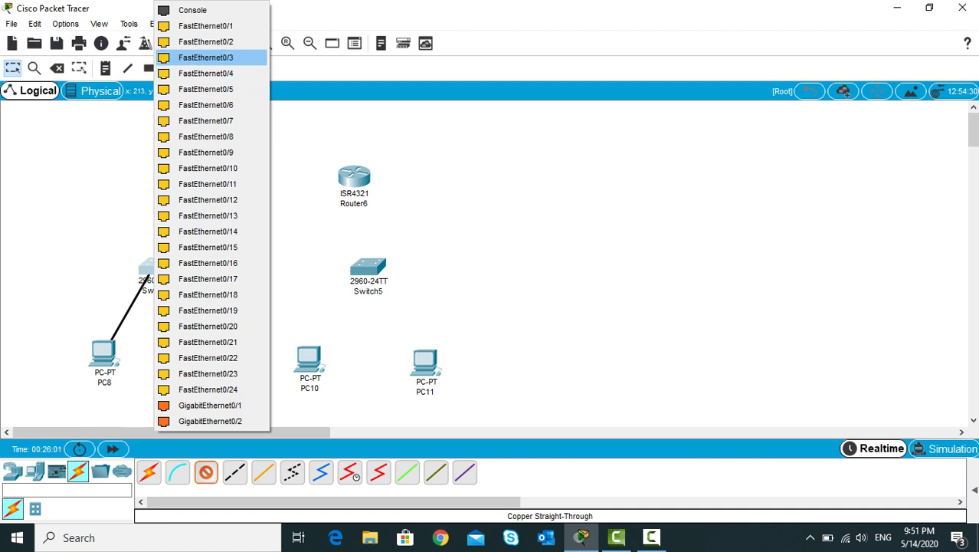
left_click(205, 42)
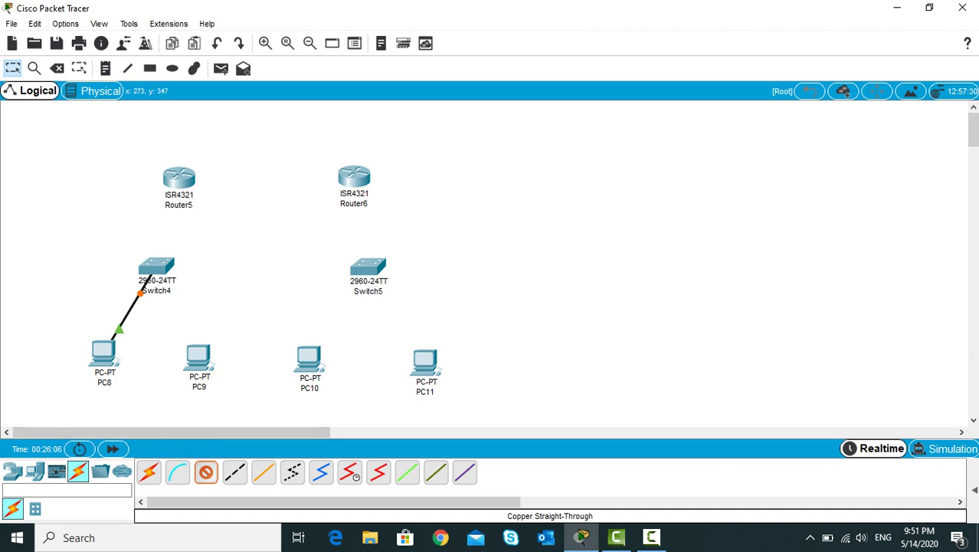
Connect PC9's FastEthernet0 to Switch4's FastEthernet0/3 with a copper straight-through cable.
left_click(193, 353)
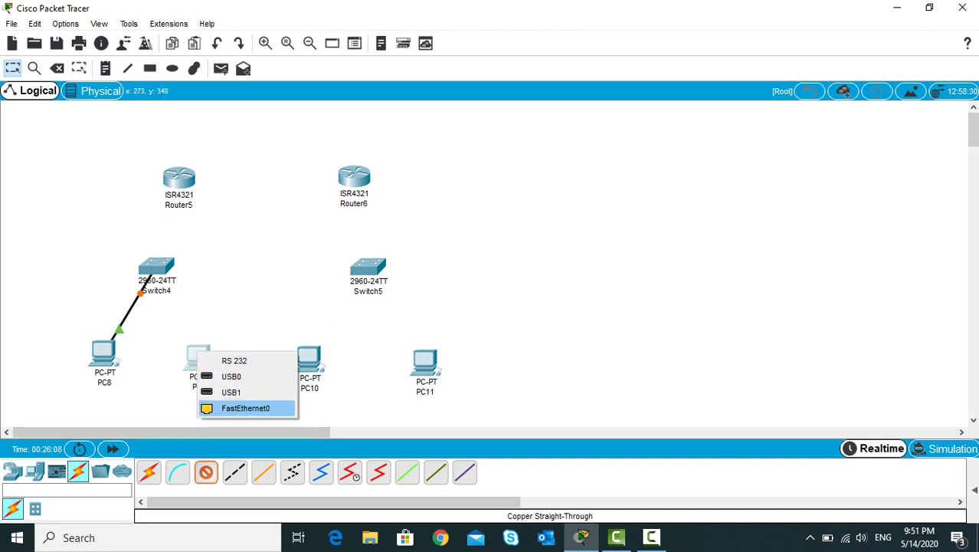
left_click(245, 407)
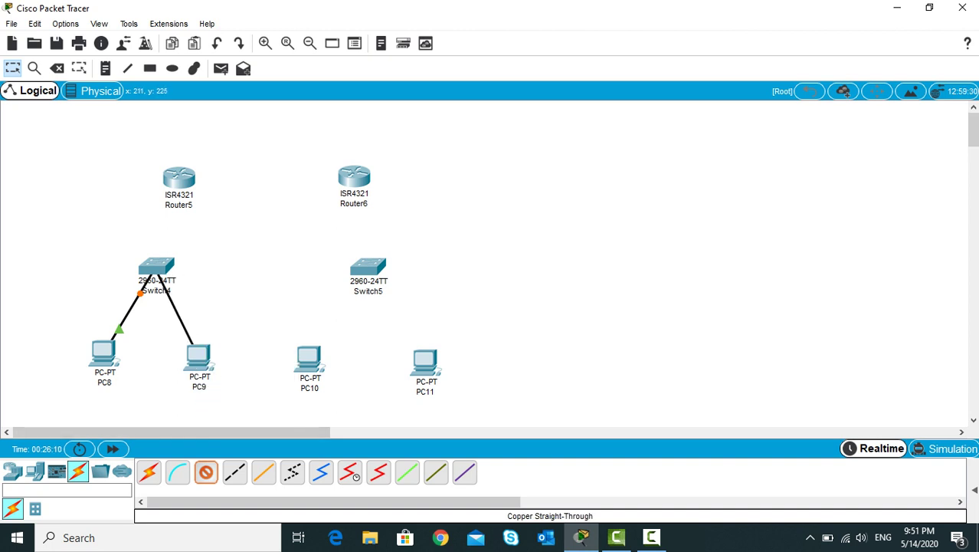
left_click(156, 270)
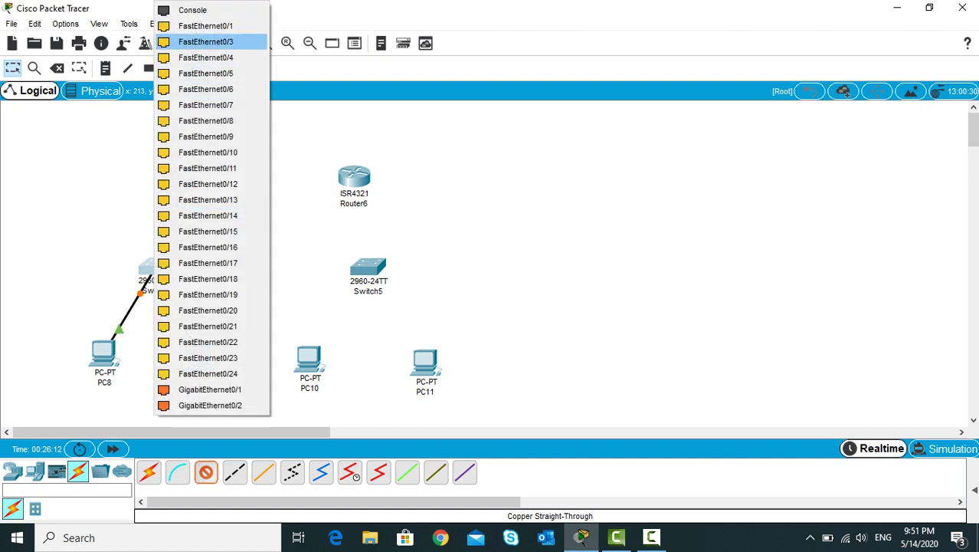
left_click(206, 42)
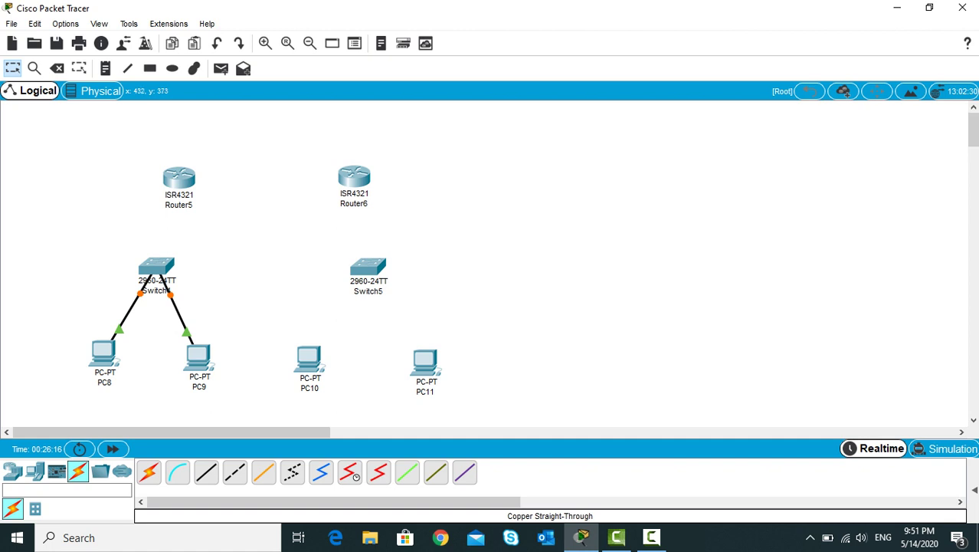
Connect PC10's FastEthernet0 to Switch5's FastEthernet0/2 with a copper straight-through cable.
left_click(205, 471)
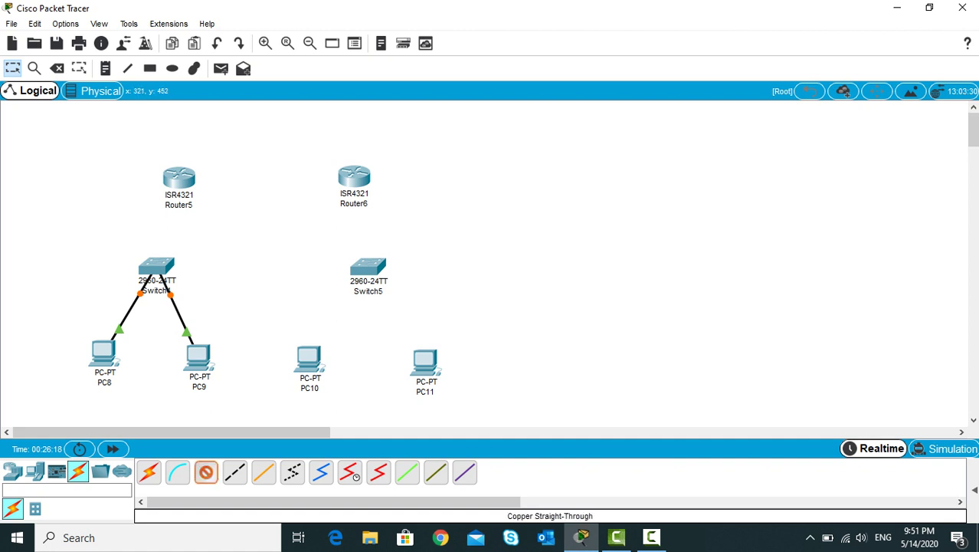
left_click(309, 357)
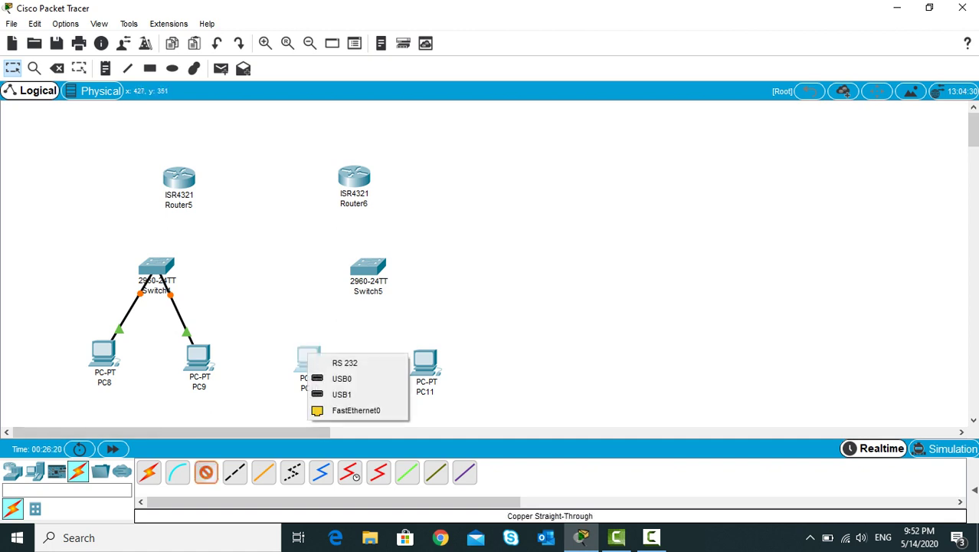
left_click(349, 408)
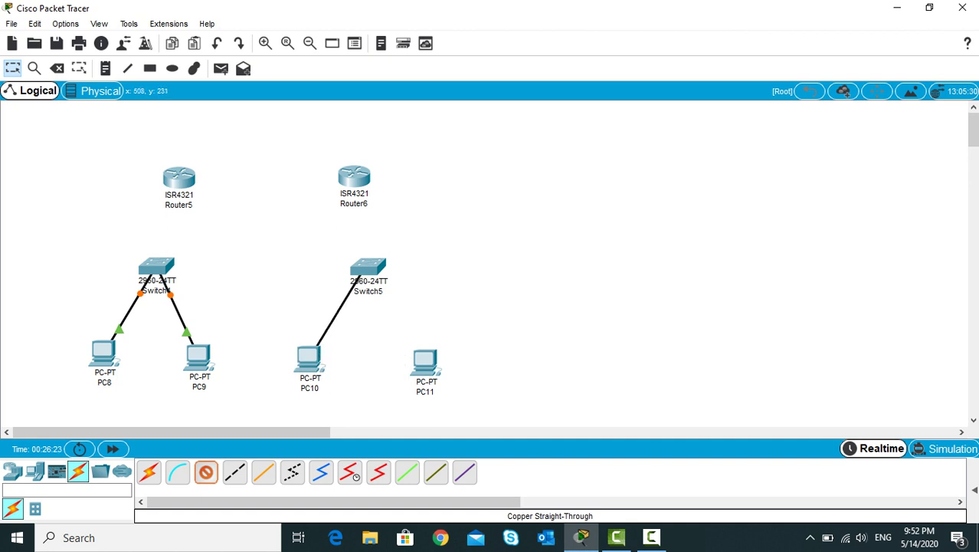
left_click(369, 268)
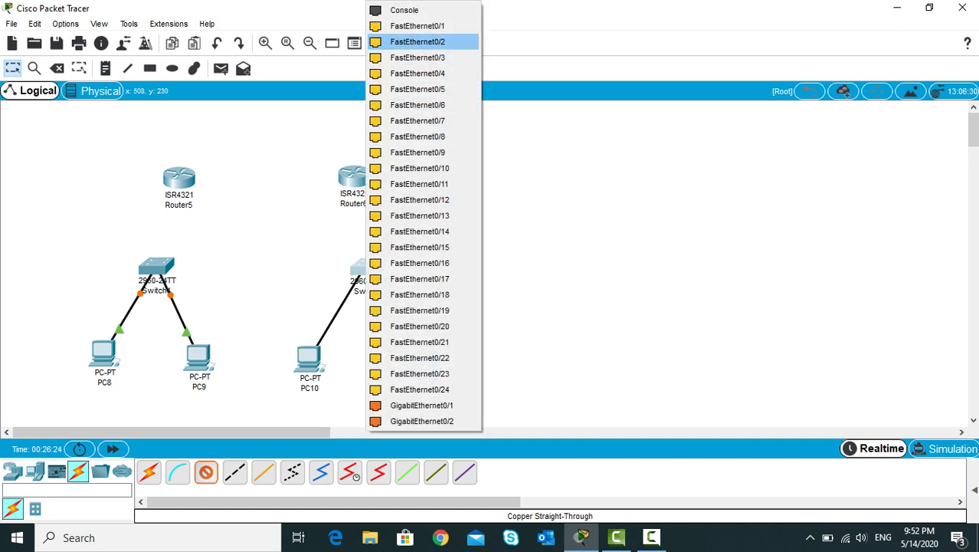
left_click(417, 42)
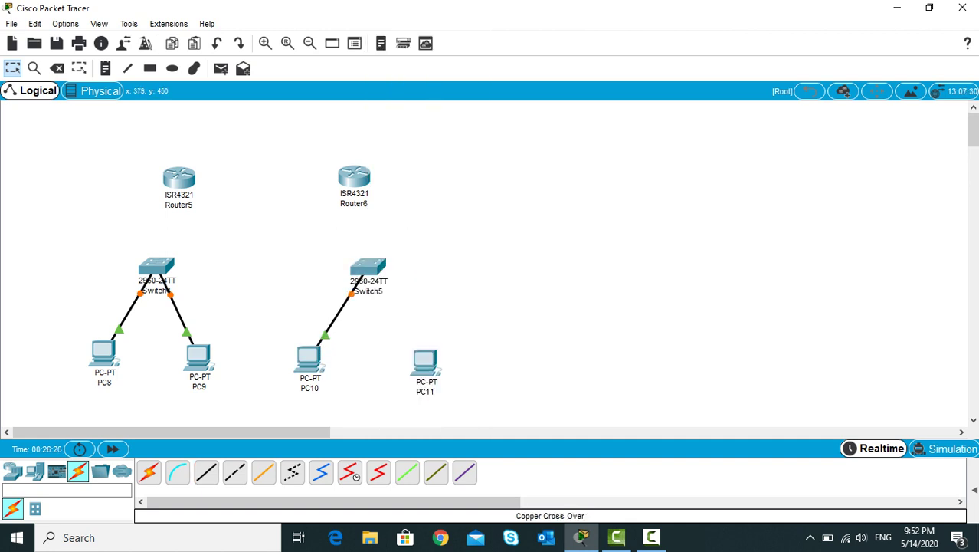
Connect PC11's FastEthernet0 to Switch5's FastEthernet0/3 with a copper straight-through cable.
left_click(424, 360)
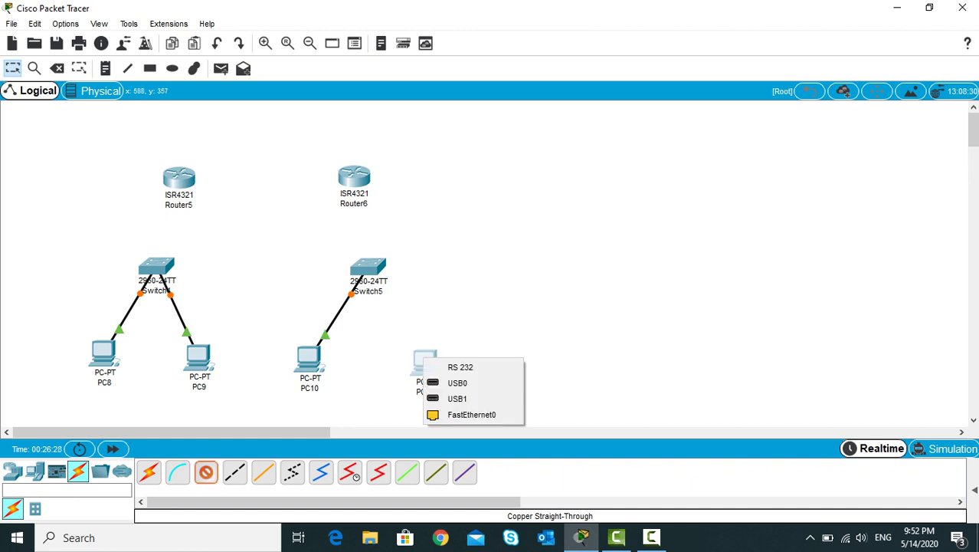
left_click(469, 414)
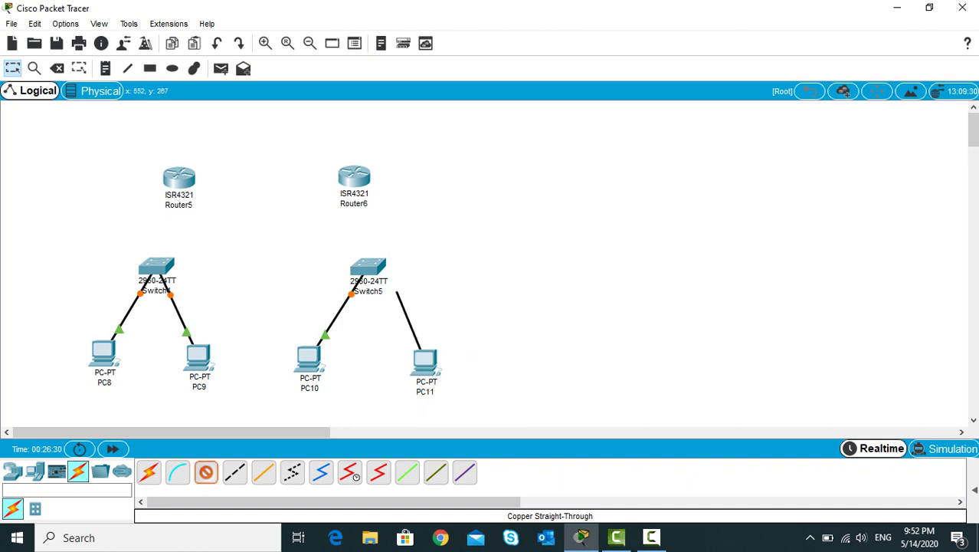
left_click(369, 262)
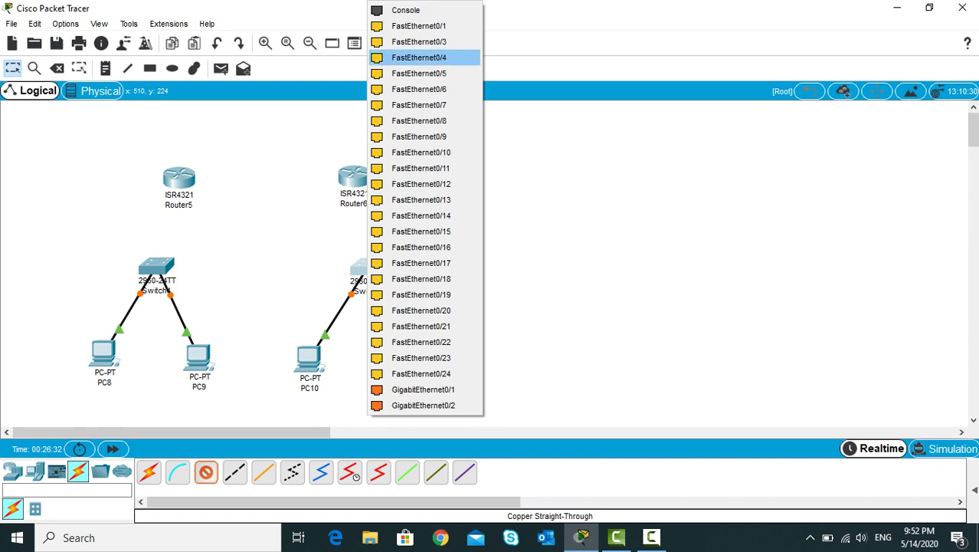
left_click(419, 41)
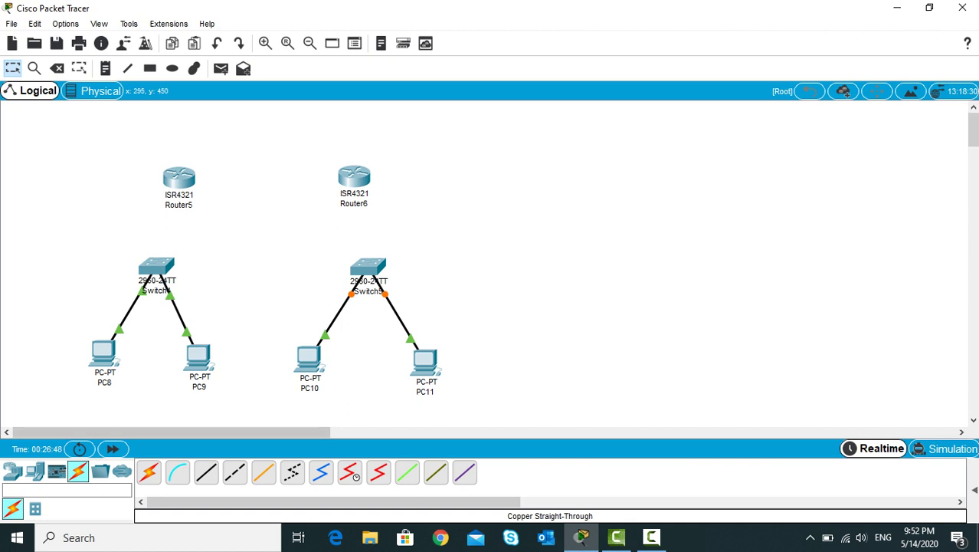
Connect Switch4's FastEthernet0/1 to Router5's GigabitEthernet0/0/1 with a copper straight-through cable.
left_click(206, 472)
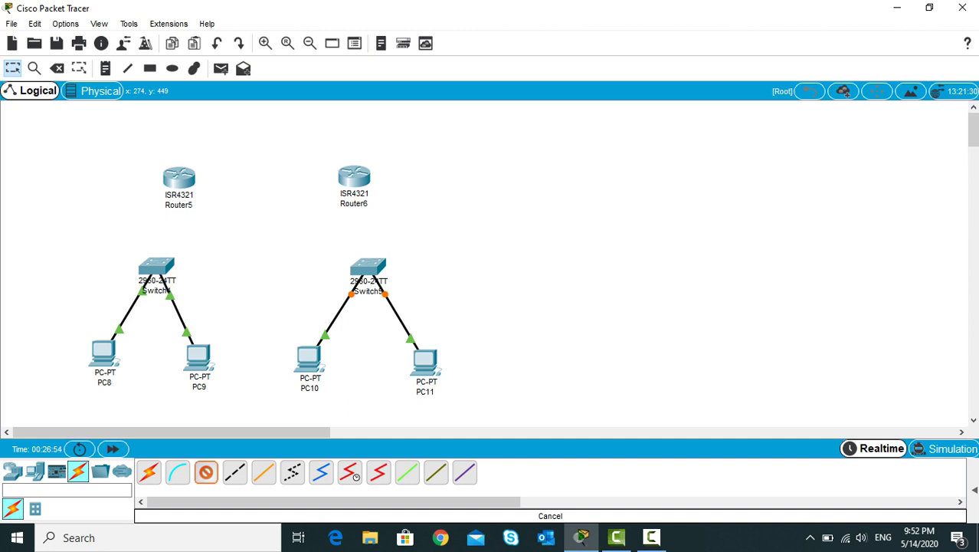
left_click(157, 269)
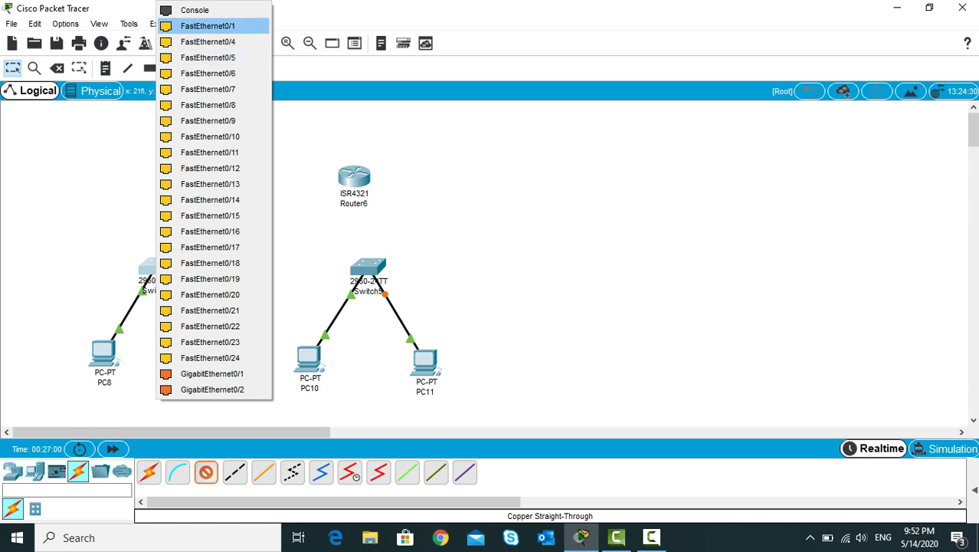
left_click(207, 26)
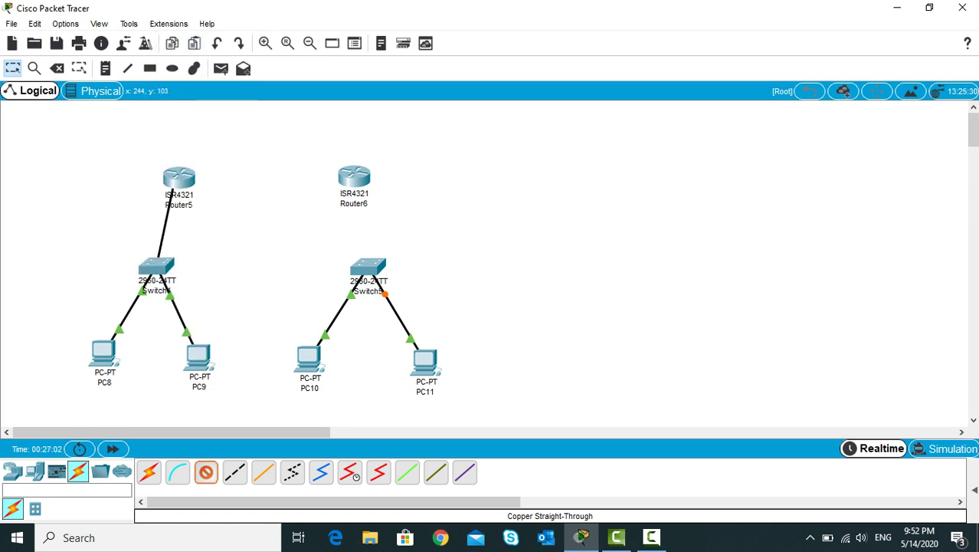
left_click(175, 184)
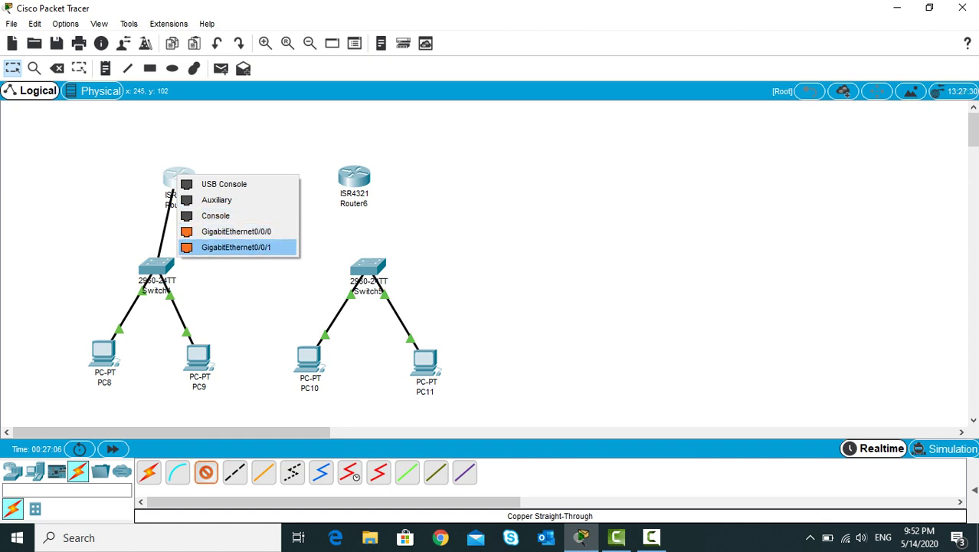
left_click(236, 247)
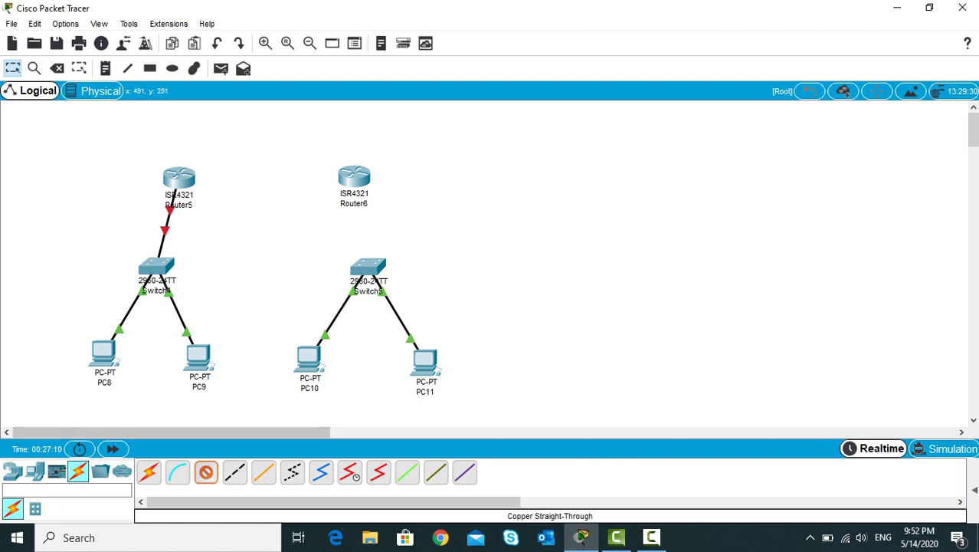
Connect Switch5's FastEthernet0/1 to Router6's GigabitEthernet0/0/1 with a copper straight-through cable.
left_click(368, 268)
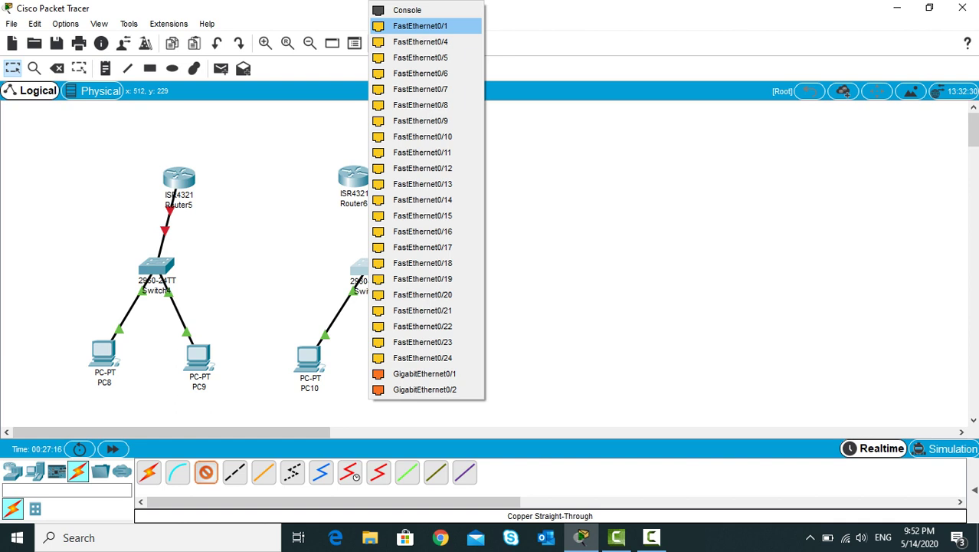
left_click(420, 26)
left_click(354, 178)
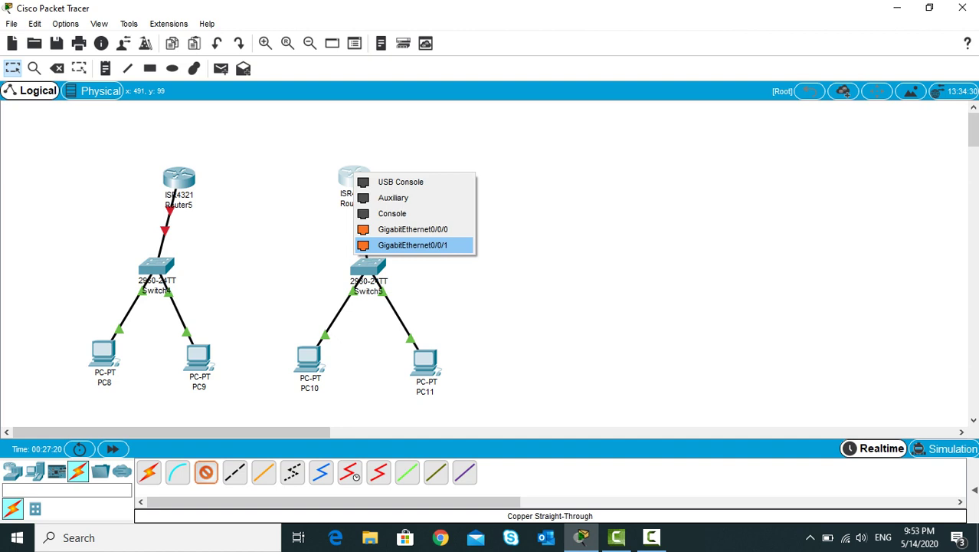
left_click(412, 244)
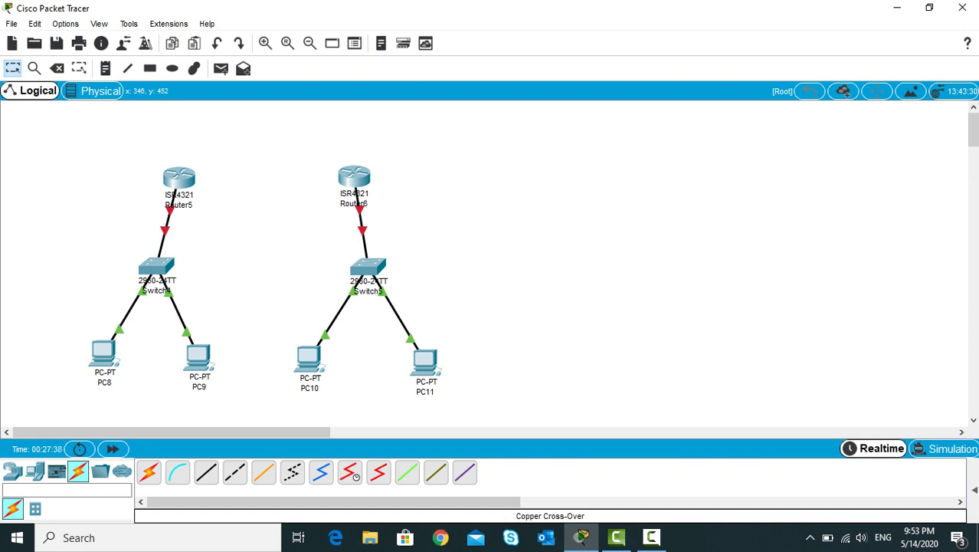
Connect Router5's GigabitEthernet0/0/0 to Router6's GigabitEthernet0/0/0 with a copper cross-over cable.
left_click(235, 471)
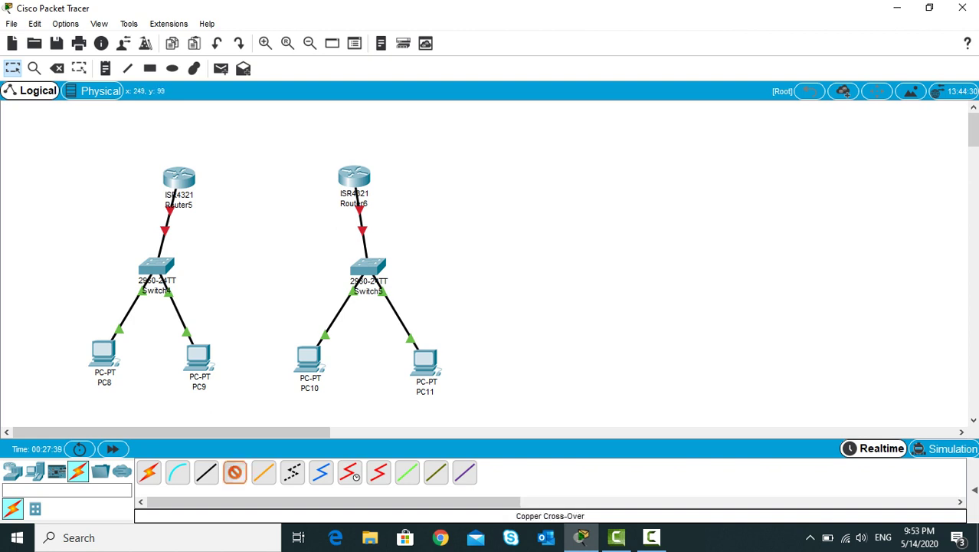
left_click(179, 178)
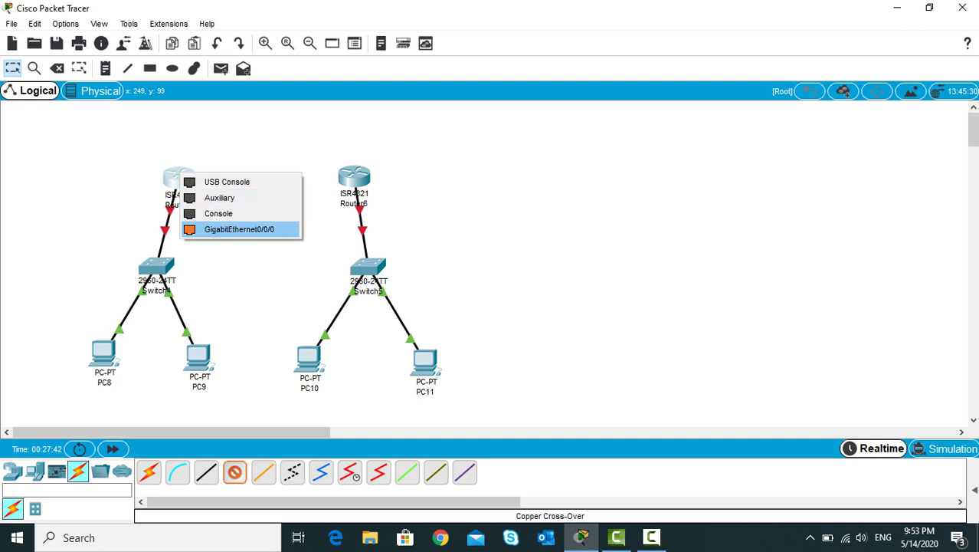
left_click(238, 229)
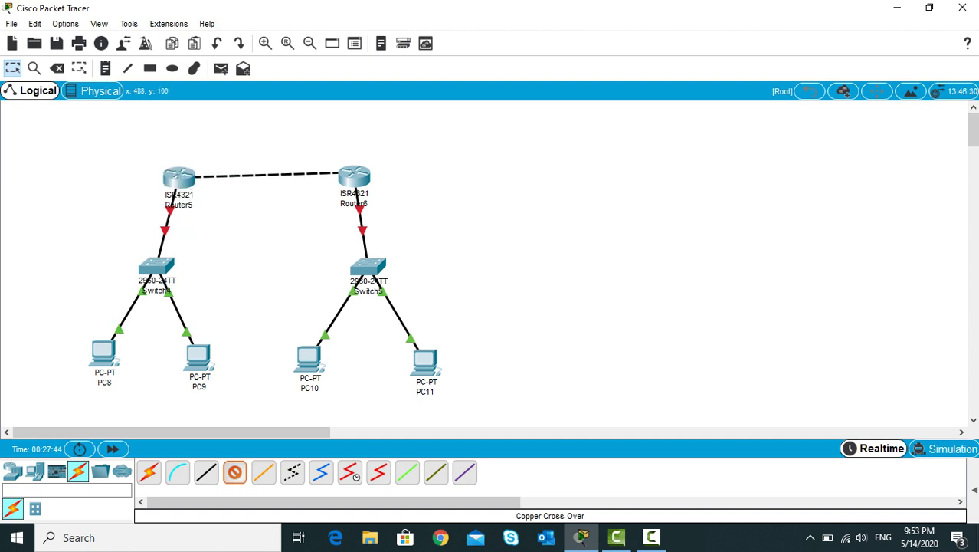
left_click(353, 175)
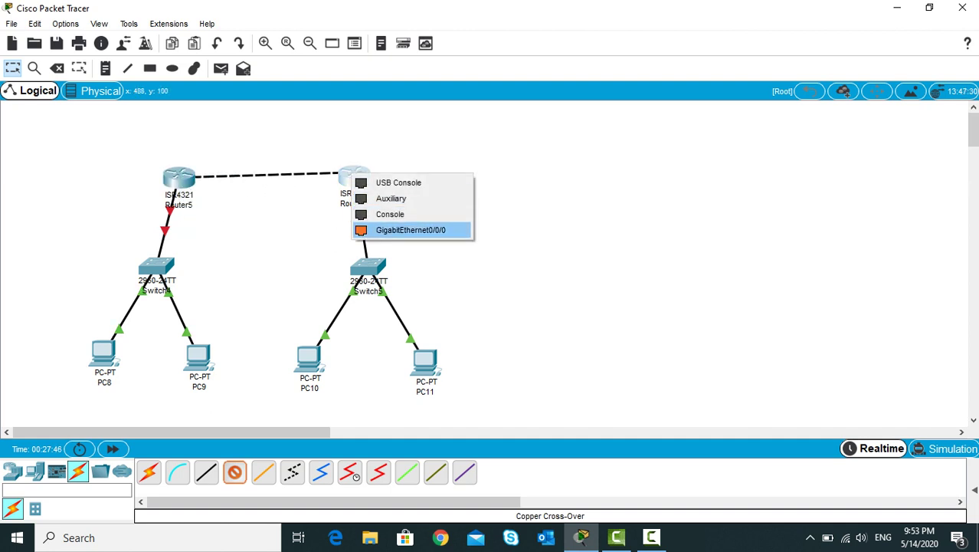
left_click(410, 230)
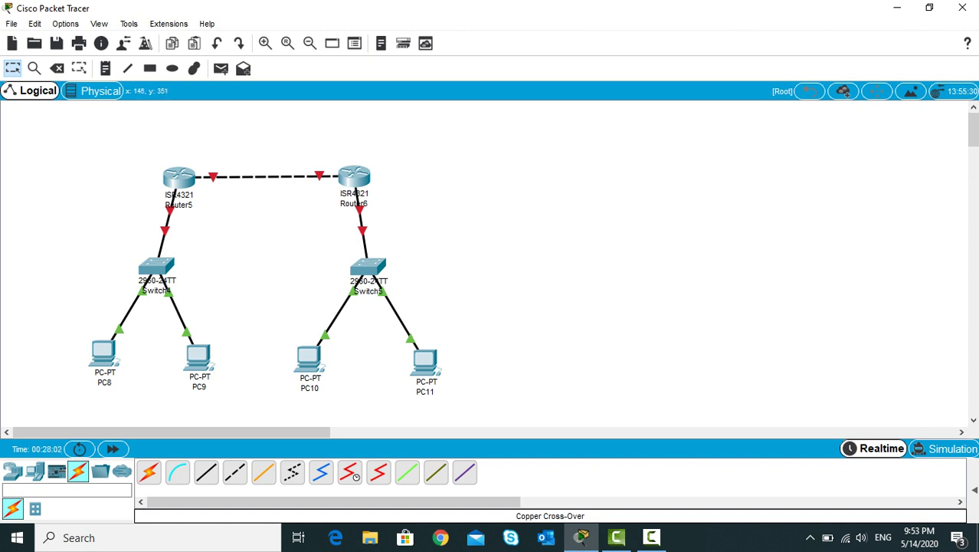
Rename PC8, the first PC on Switch4, as PC ALFA.
mouse_move(106, 358)
left_click(104, 382)
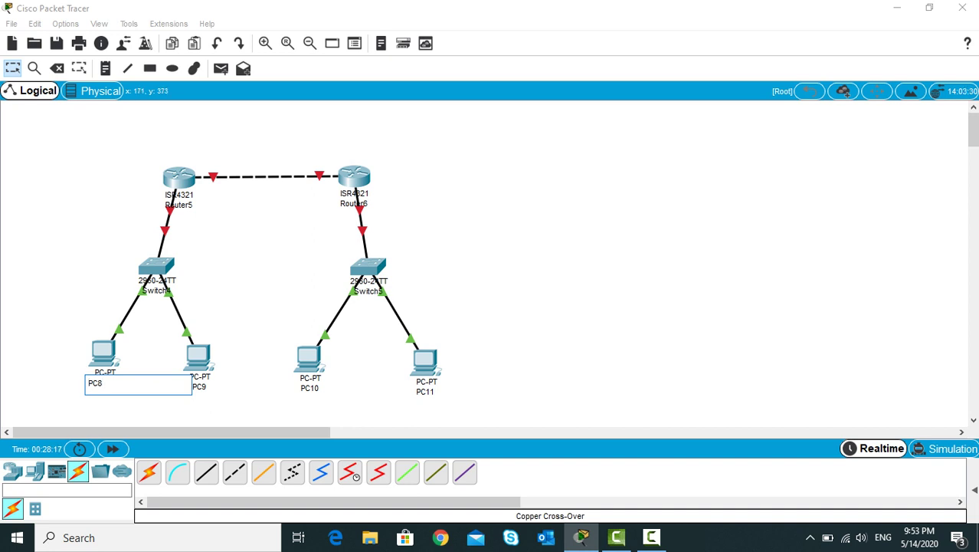
key("BackSpace")
key("BackSpace")
key("BackSpace")
type("PC ALFA")
key("Return")
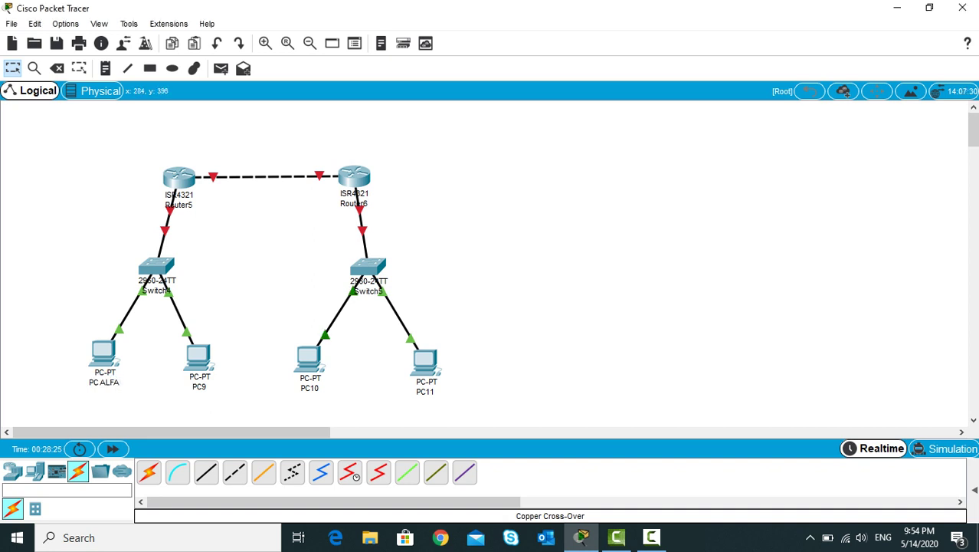
Rename PC9, the second PC on Switch4, as PC BETA.
left_click(199, 387)
key("BackSpace")
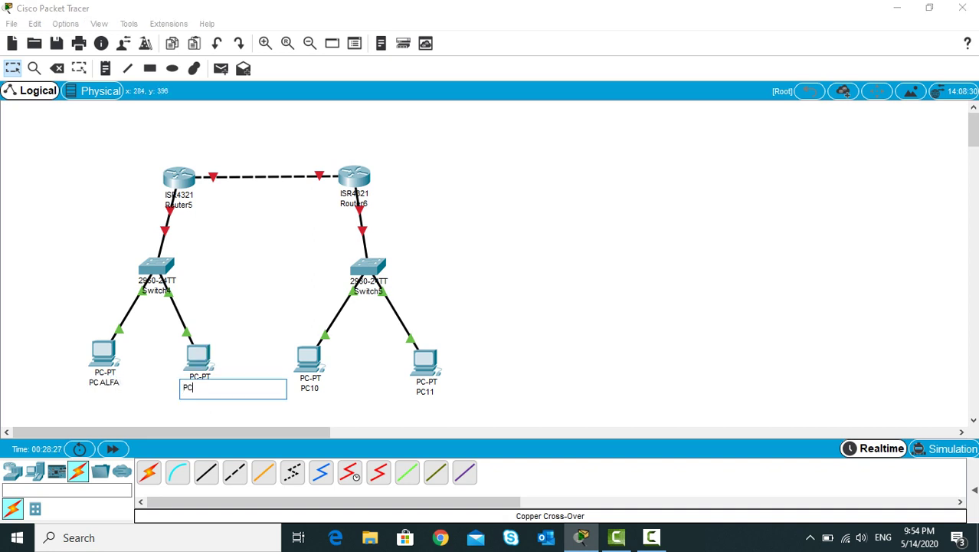
type("BETA")
key("Return")
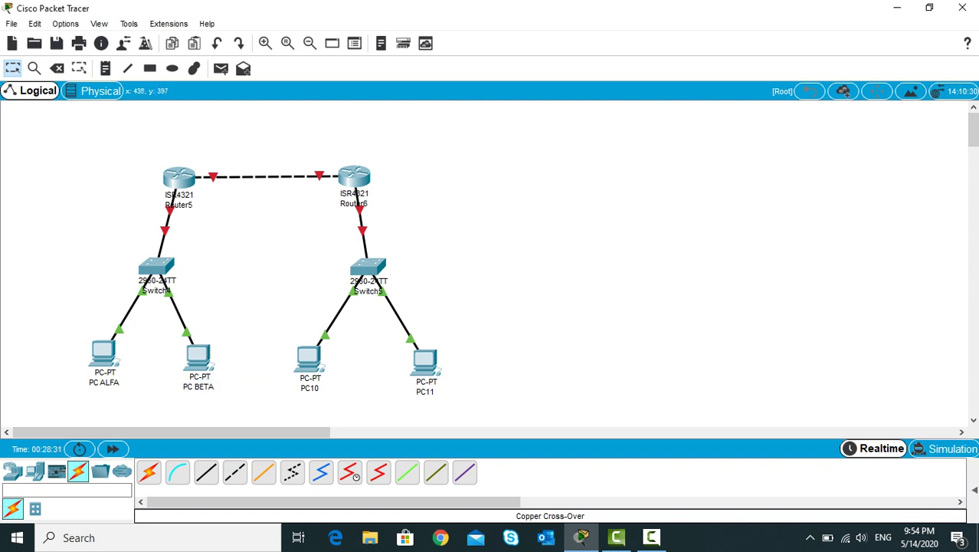
Rename PC10, the first PC on Switch5, as PC CHARLIE.
left_click(310, 387)
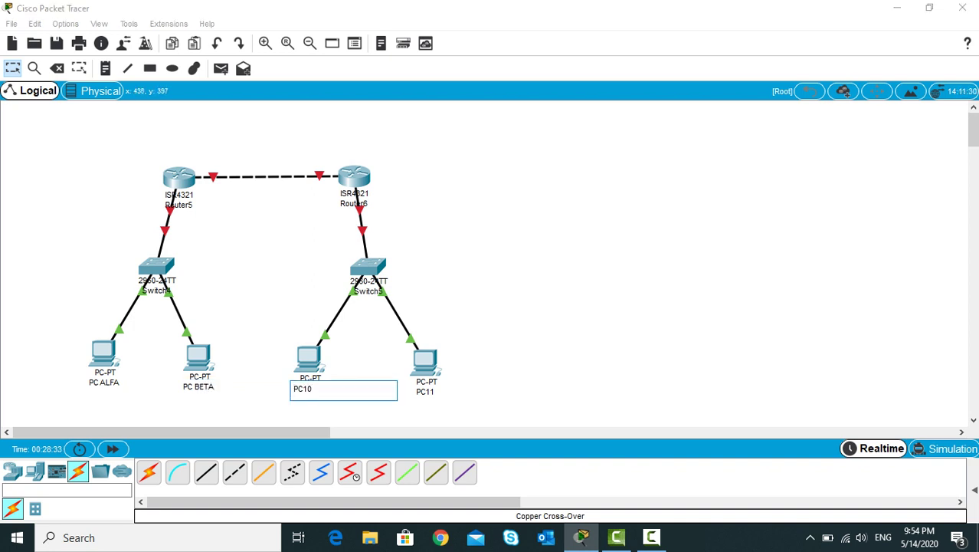
key("BackSpace")
key("BackSpace")
type("CHARLIE")
key("Tab")
Rename PC11, the second PC on Switch5, as PC DELTA.
key("BackSpace")
key("BackSpace")
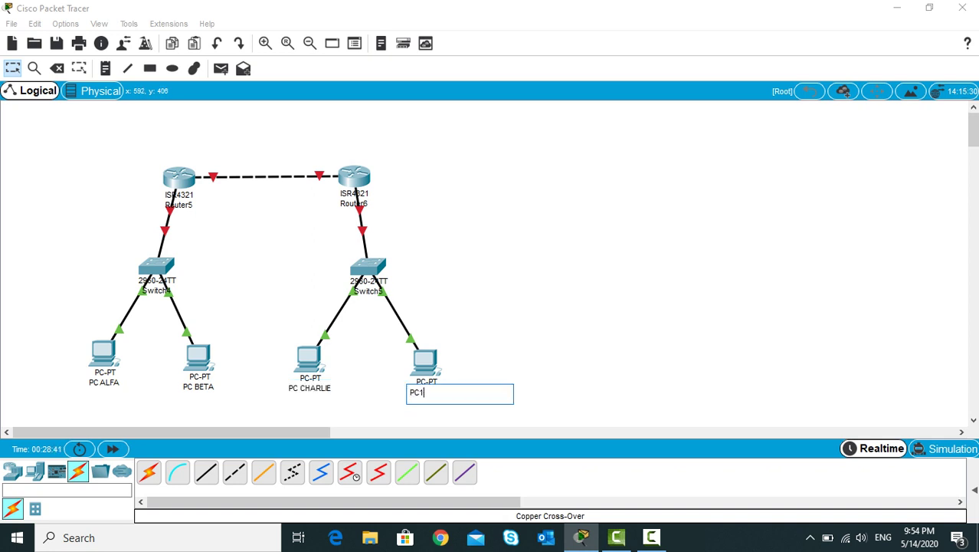
type("DELTA")
key("Return")
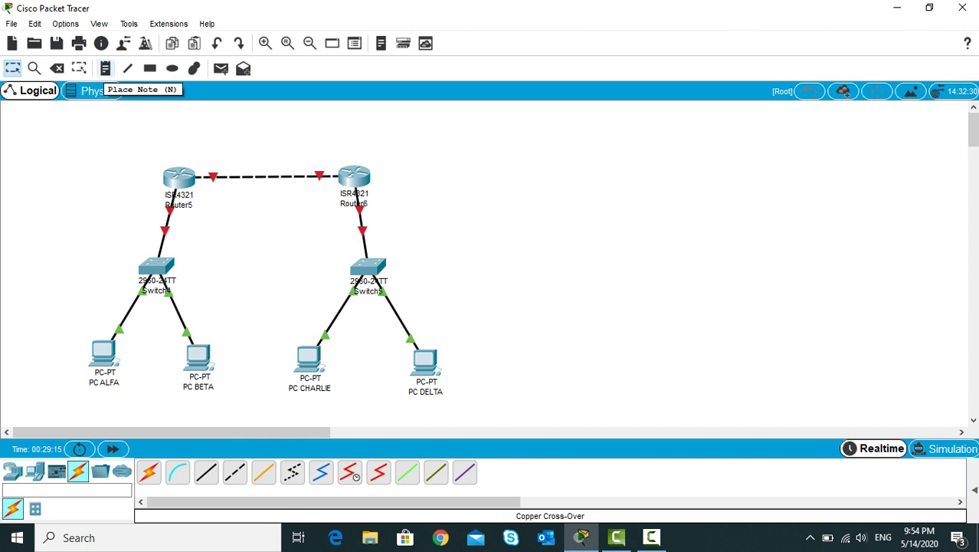
Place a note reading LAB 1 below Switch4, between PC ALFA and PC BETA.
left_click(105, 68)
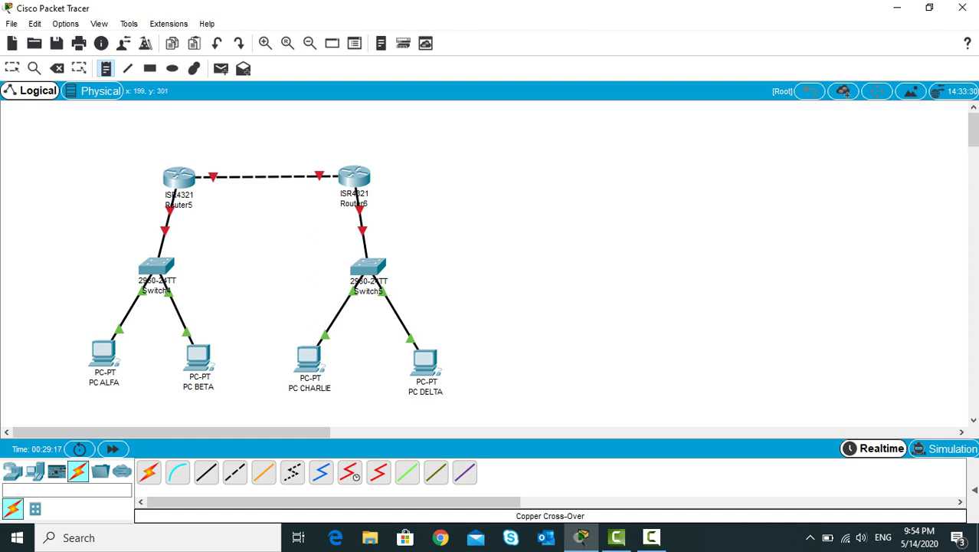
left_click(143, 328)
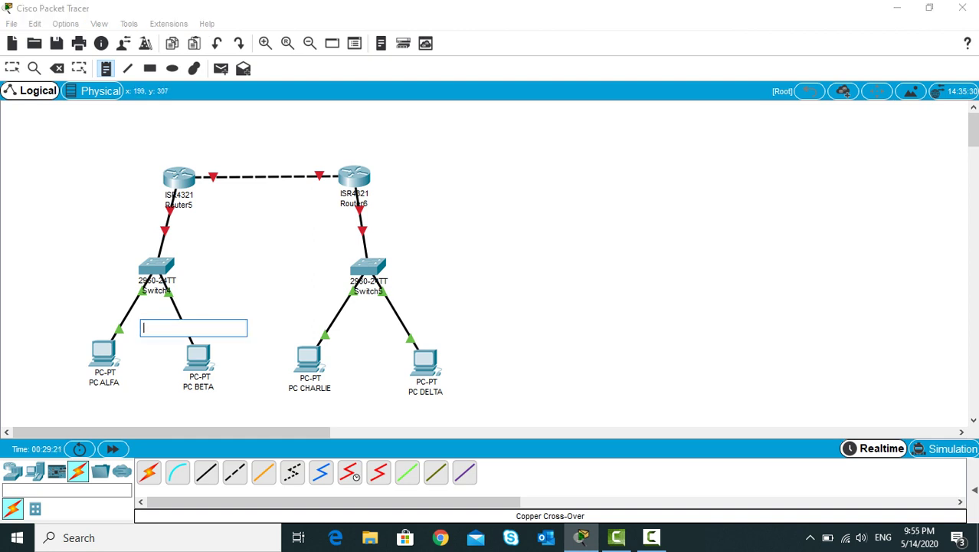
type("LAB")
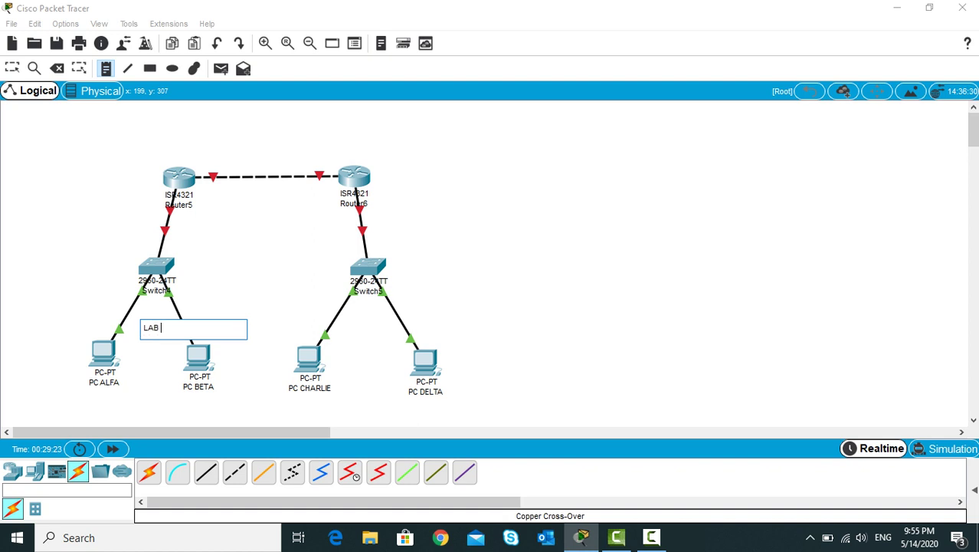
type(" 1")
key("Escape")
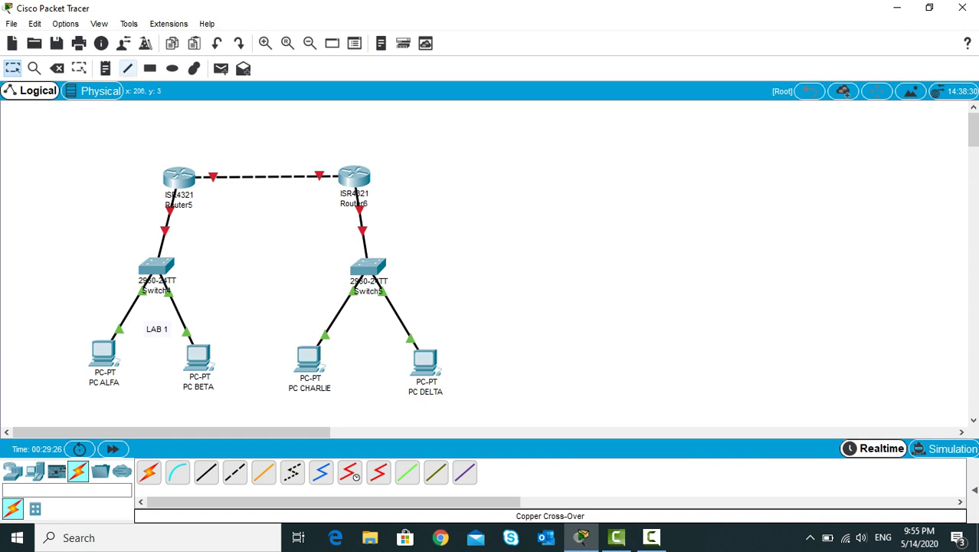
Place a note reading LAB 2 below Switch5, between PC CHARLIE and PC DELTA.
key("n")
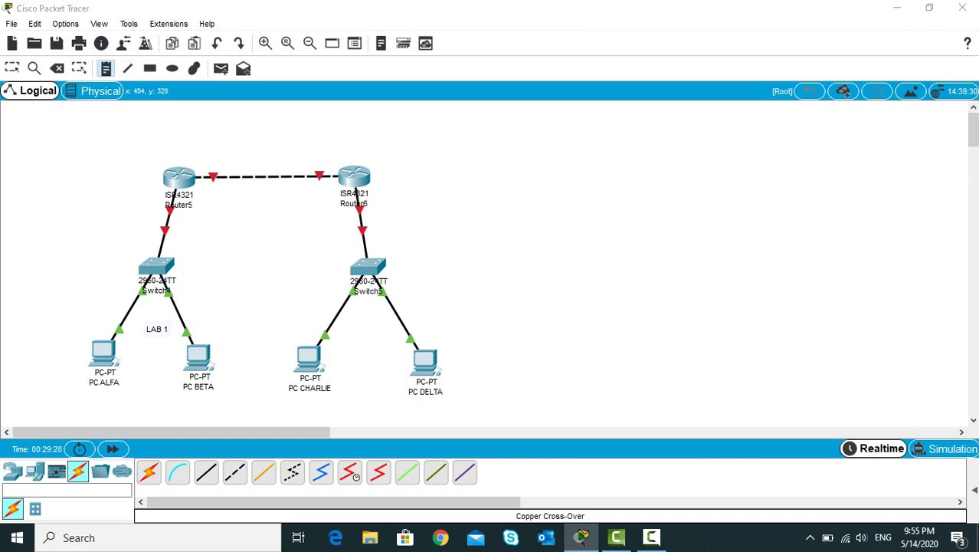
left_click(354, 336)
type("LAB")
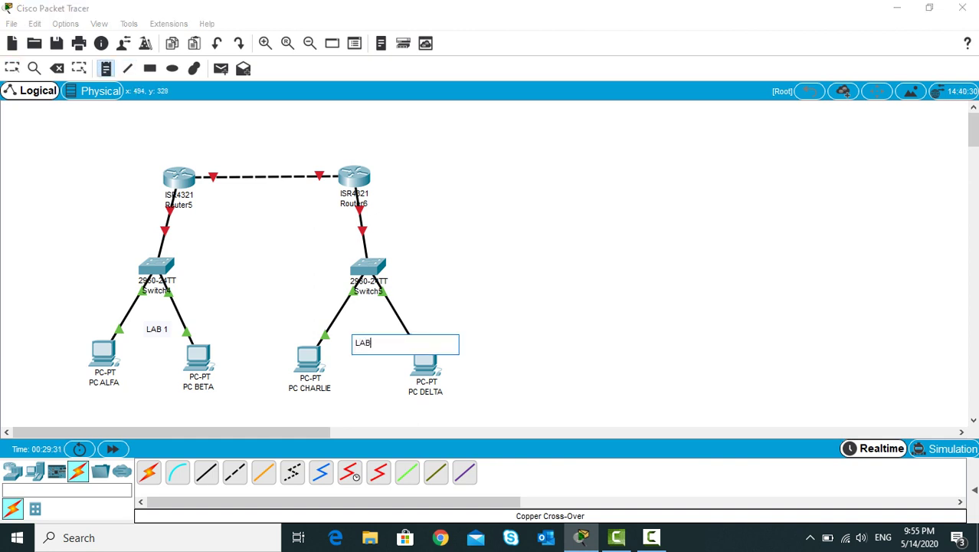
type(" 2")
key("Escape")
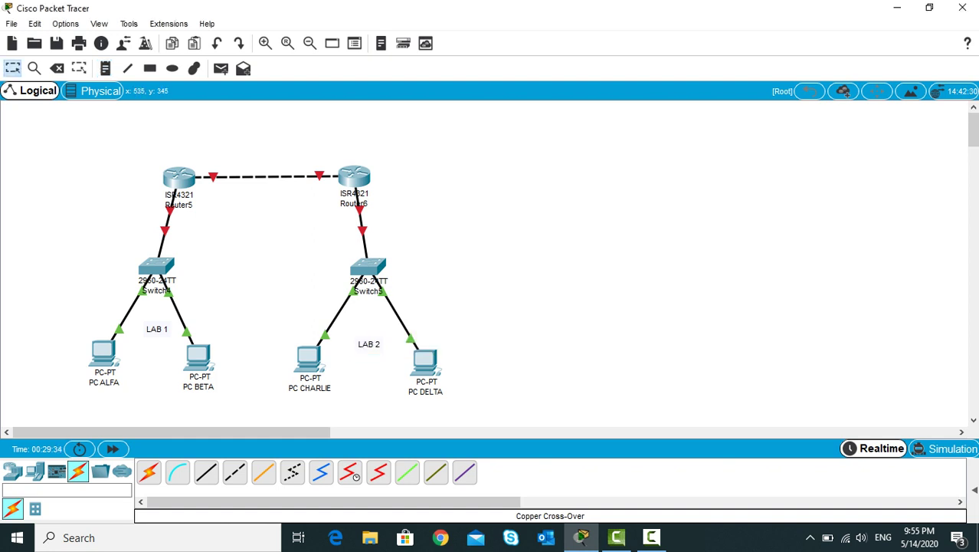
left_click(374, 343)
left_click(369, 317)
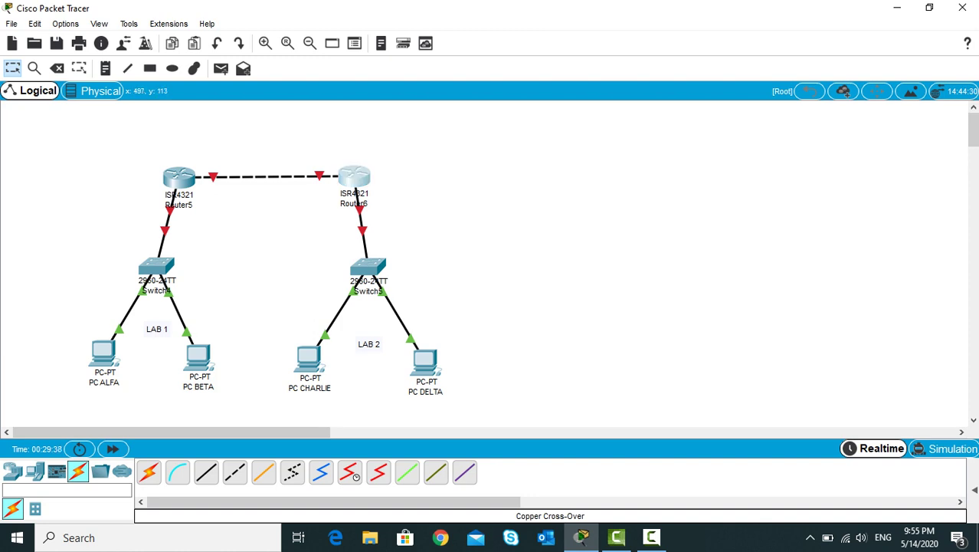
left_click(354, 178)
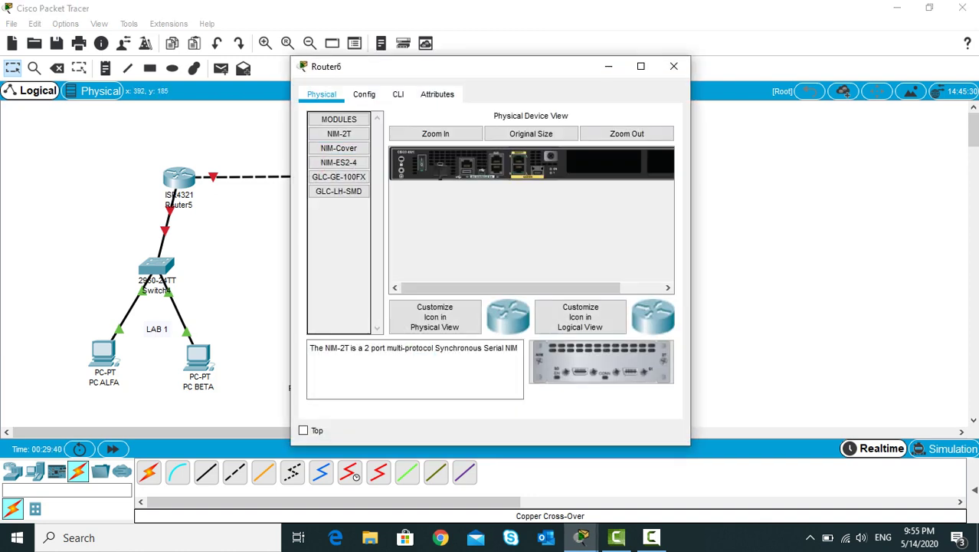
left_click(673, 66)
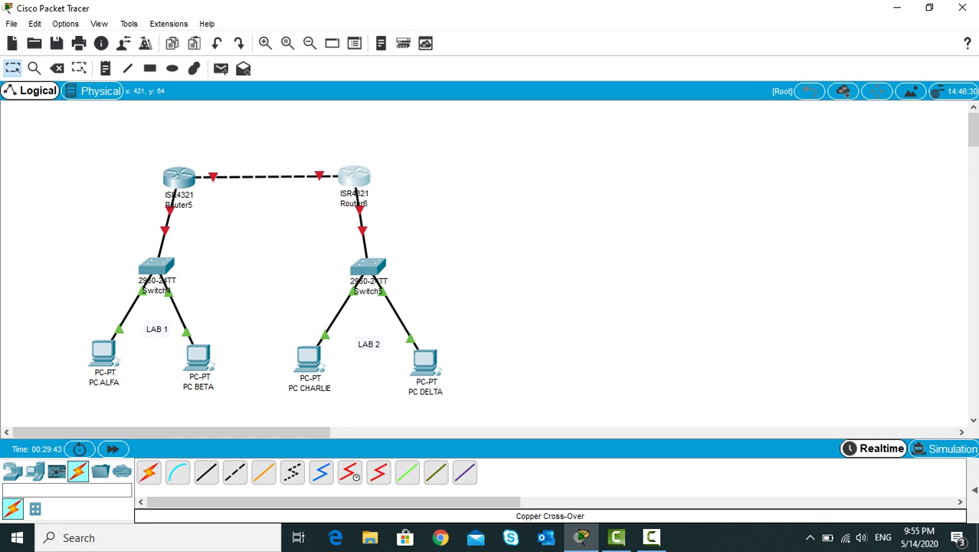
Move Router6, Switch5, PC CHARLIE, PC DELTA and the LAB 2 note together slightly closer to LAB 1, and shift PC ALFA slightly outward.
left_click_drag(301, 146, 438, 399)
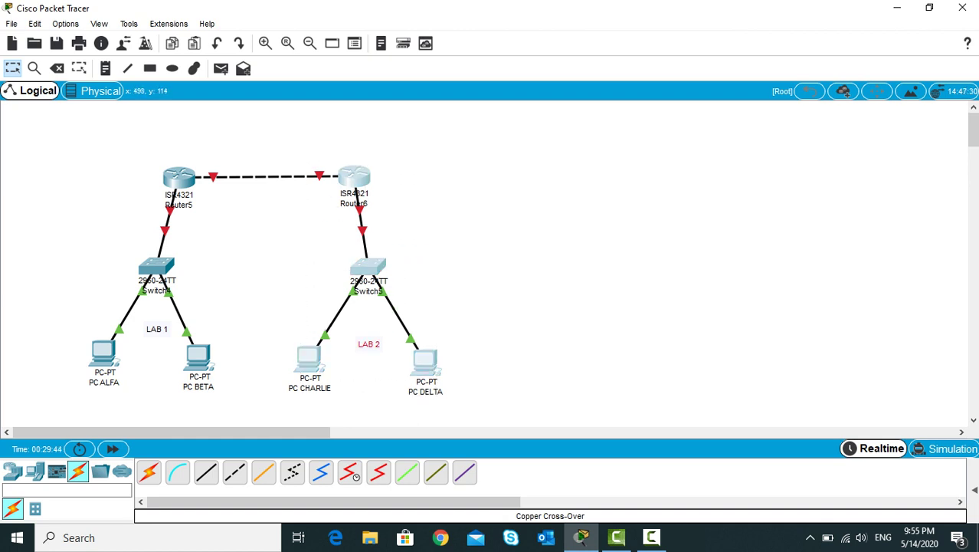
left_click_drag(367, 267, 345, 266)
left_click(497, 328)
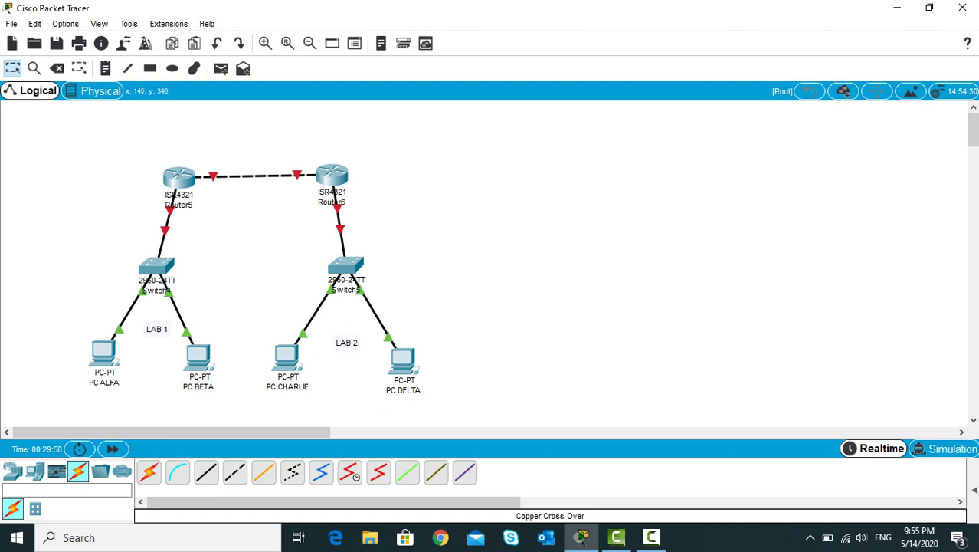
left_click_drag(104, 354, 98, 356)
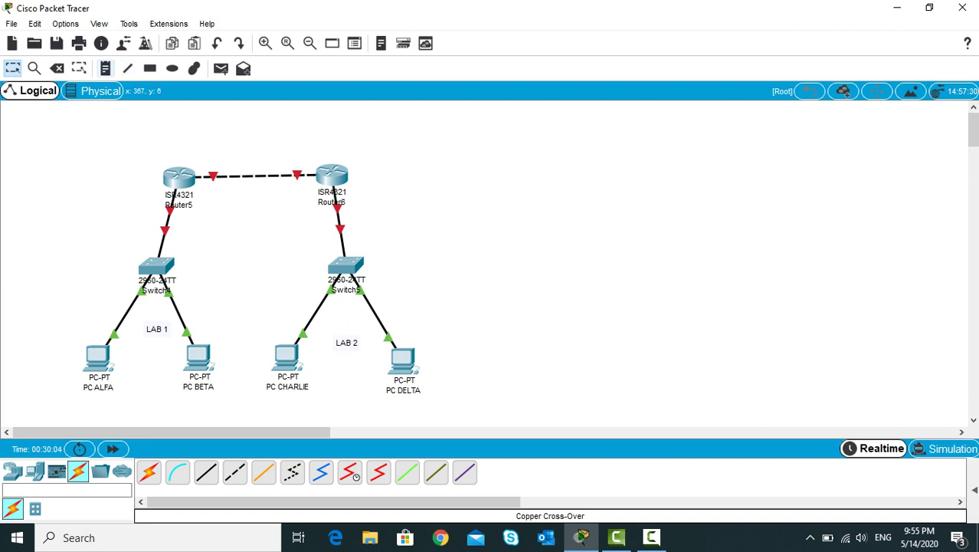
Place a note reading 192.168.10.02 directly beneath the PC ALFA label.
left_click(106, 68)
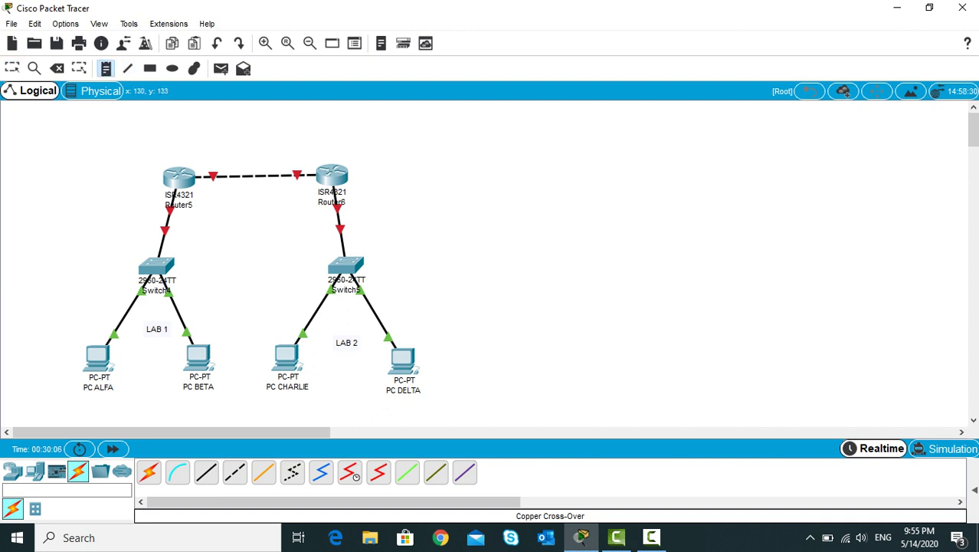
left_click(79, 408)
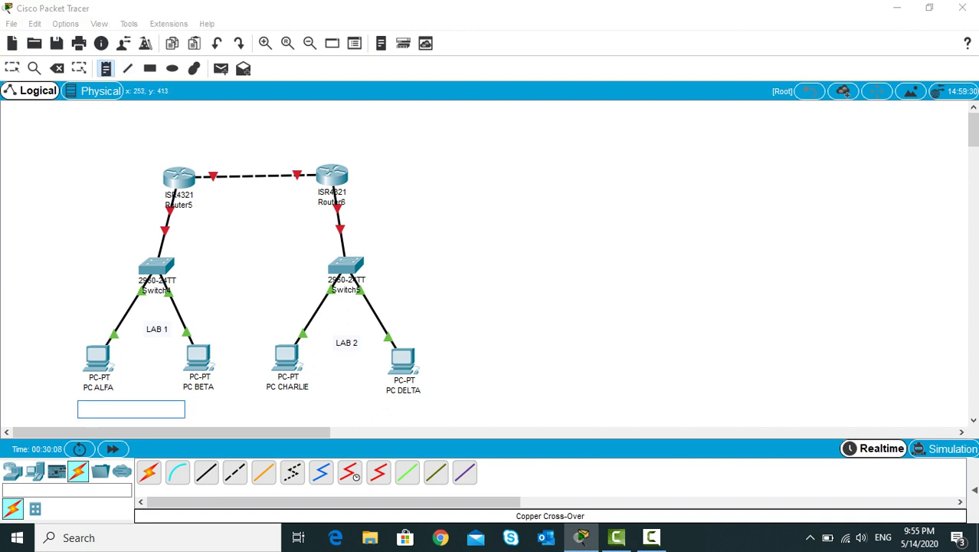
type("1")
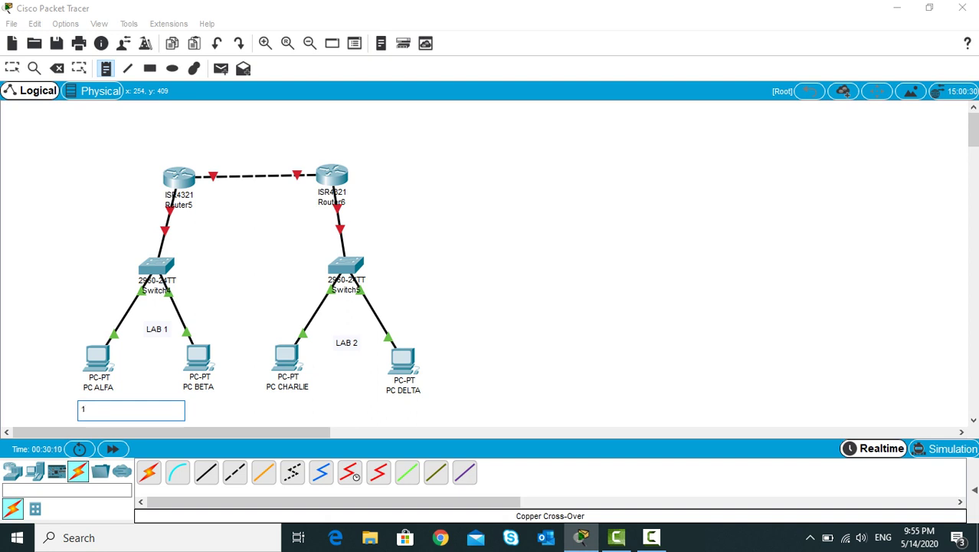
type("92.168.10.02")
key("Escape")
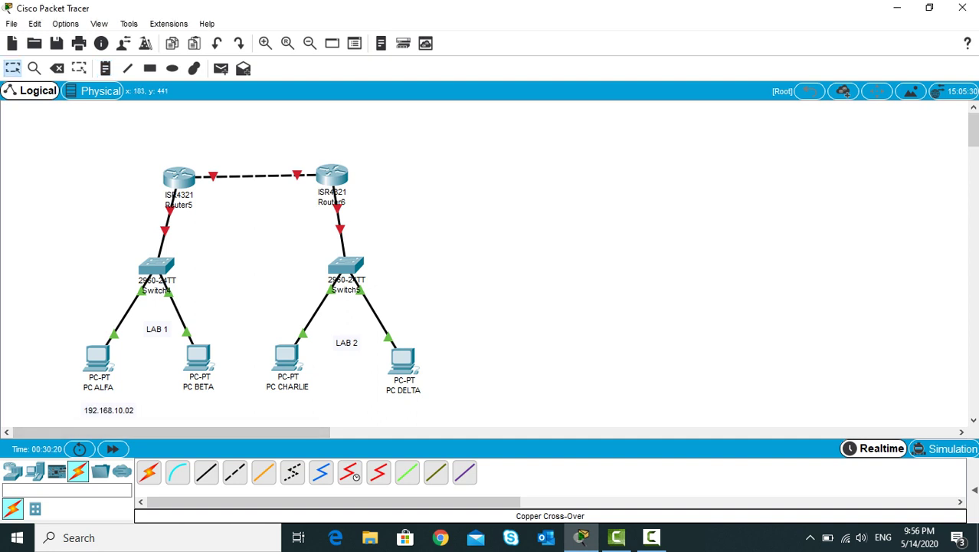
double_click(81, 408)
mouse_move(81, 409)
left_mouse_down()
mouse_move(110, 409)
mouse_move(79, 398)
left_mouse_up()
left_click(119, 425)
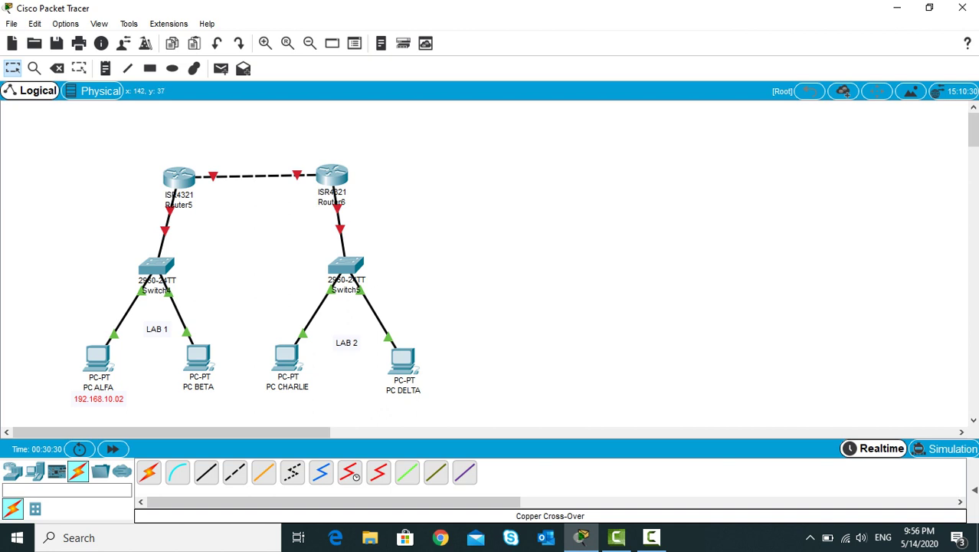
Place a note reading 192.168.10.03 directly beneath the PC BETA label.
left_click(106, 68)
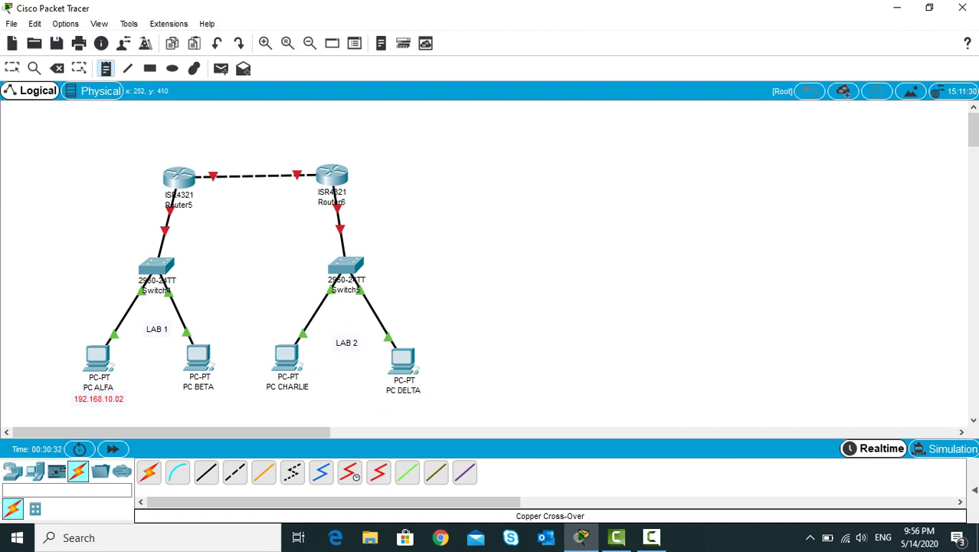
left_click(181, 400)
type("1")
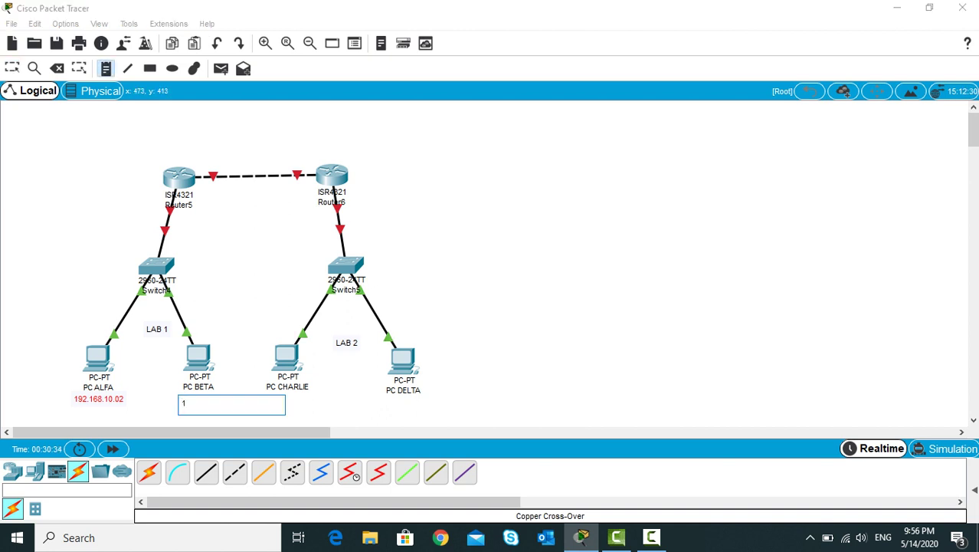
type("92.168.10.03")
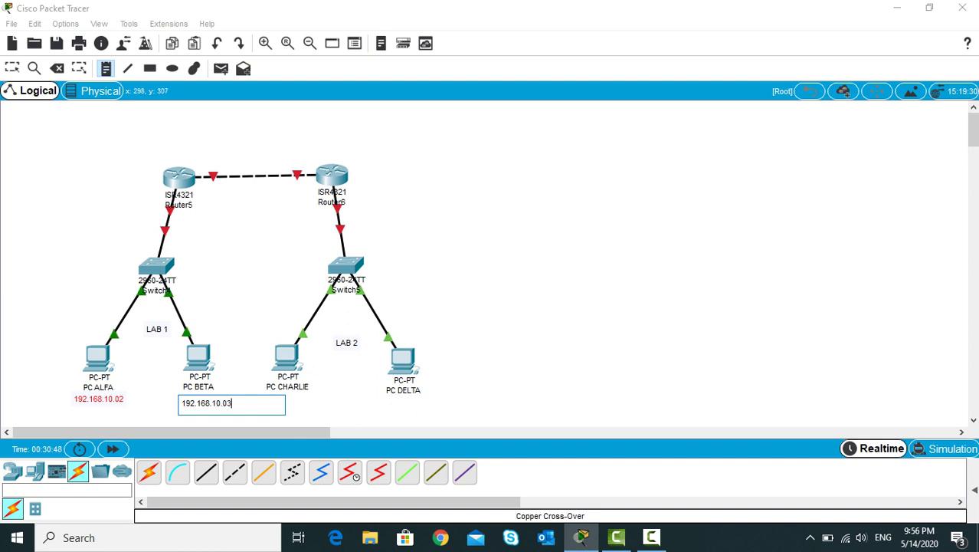
key("Escape")
double_click(209, 404)
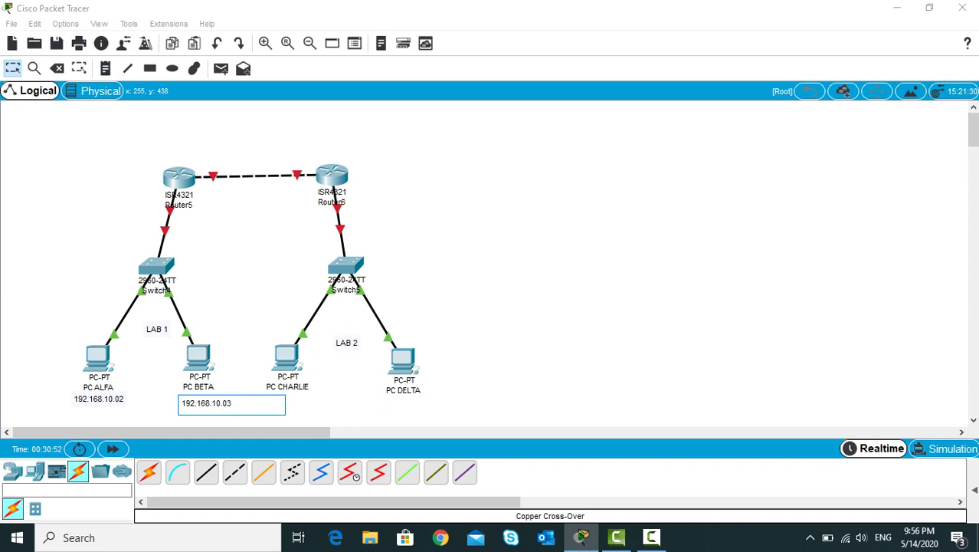
left_click(175, 407)
left_click_drag(209, 404, 198, 398)
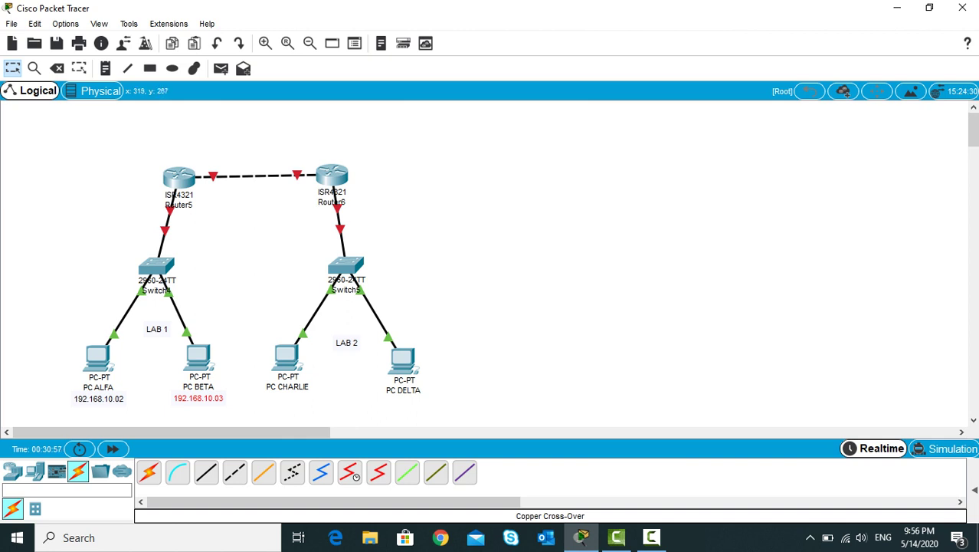
left_click(254, 280)
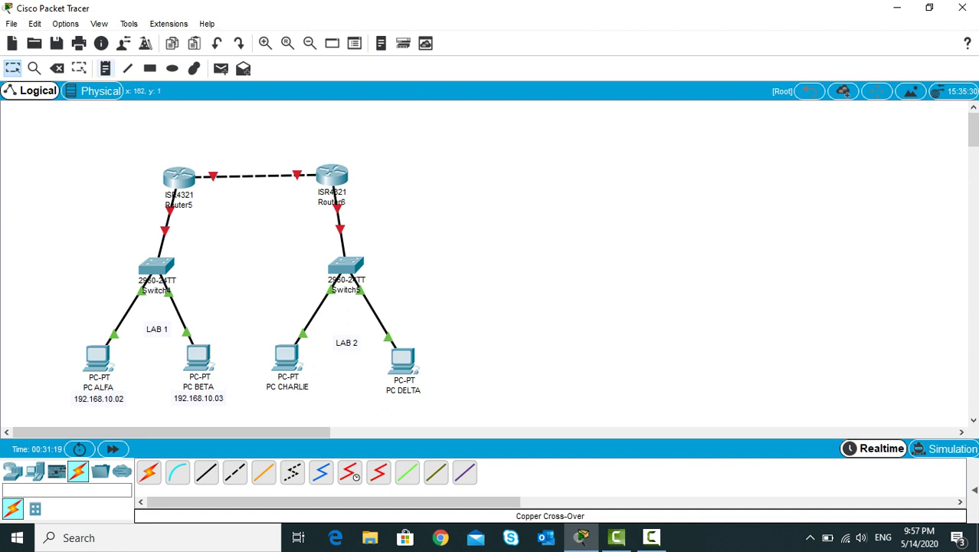
Place a note reading 192.168.20.2 directly beneath the PC CHARLIE label.
key("n")
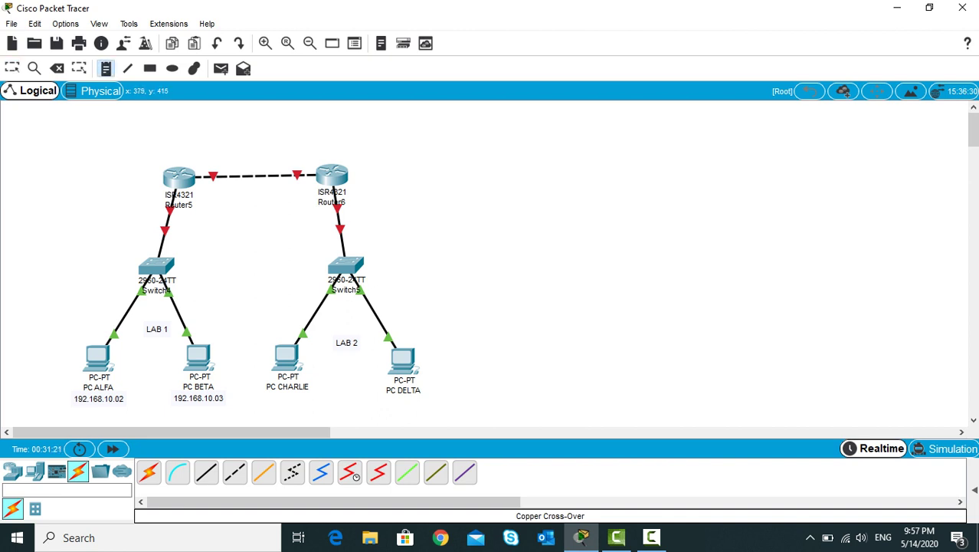
left_click(273, 401)
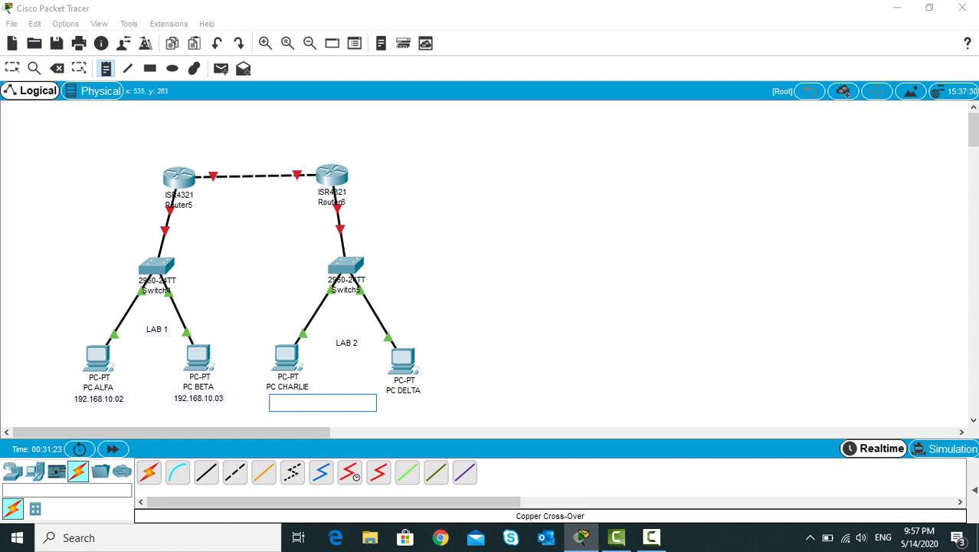
type("192")
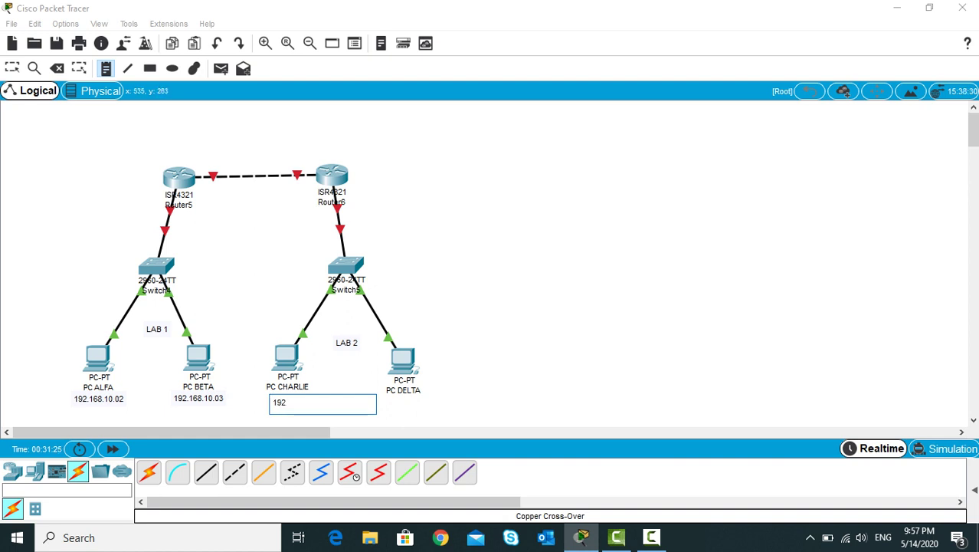
type(".168.20.0")
key("BackSpace")
type("2")
key("Escape")
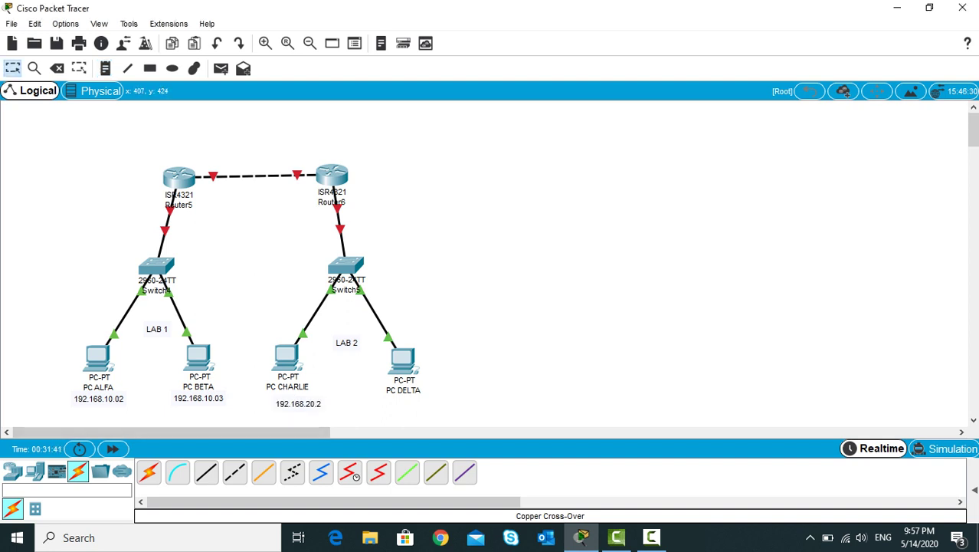
left_click_drag(298, 403, 286, 398)
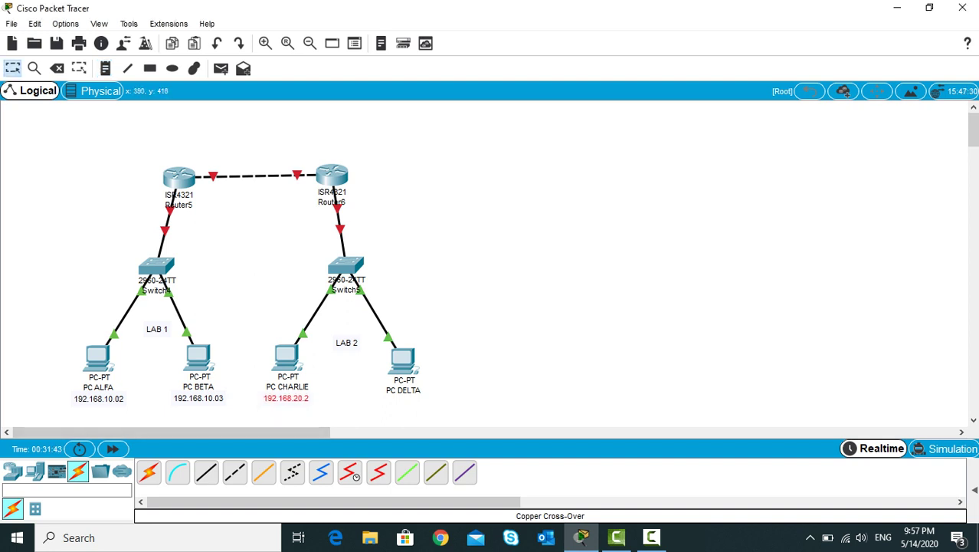
Place a note reading 192.168.20.3 directly beneath the PC DELTA label.
key("n")
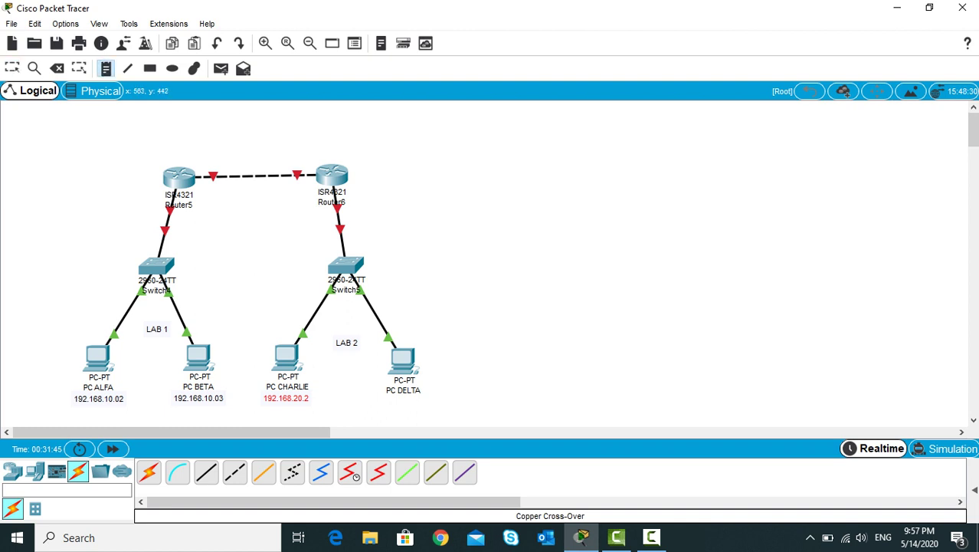
left_click(396, 404)
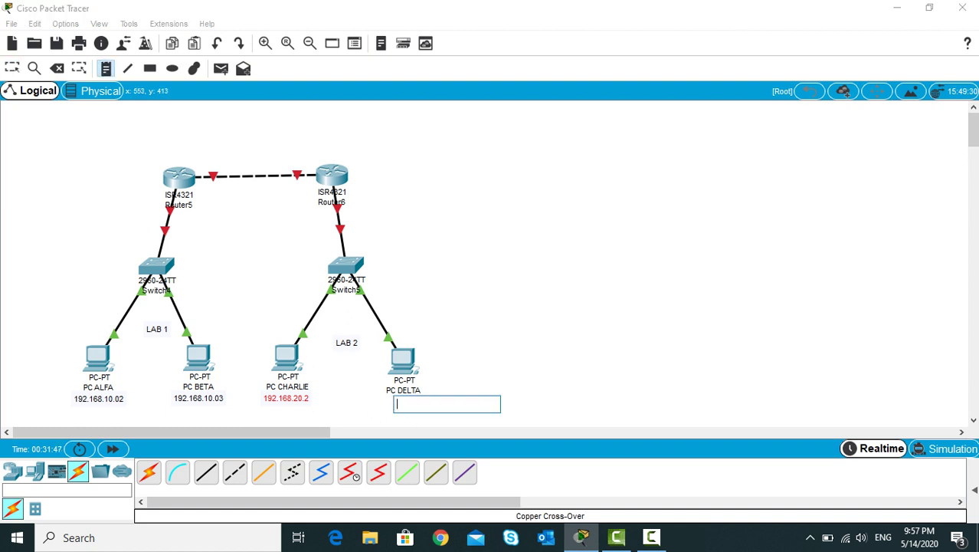
type("192")
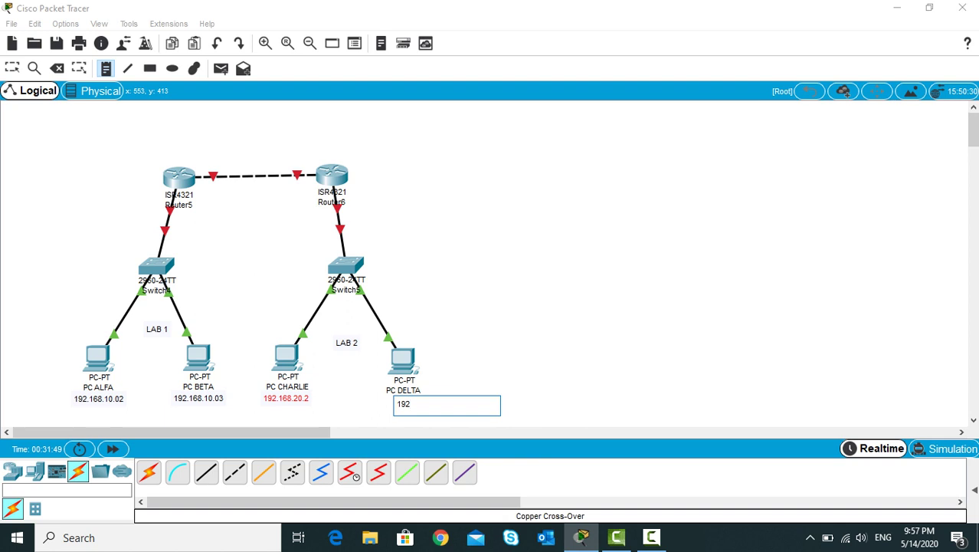
type(".1")
type("68.2")
type("0")
type(".0")
type("3")
key("BackSpace")
key("BackSpace")
key("Escape")
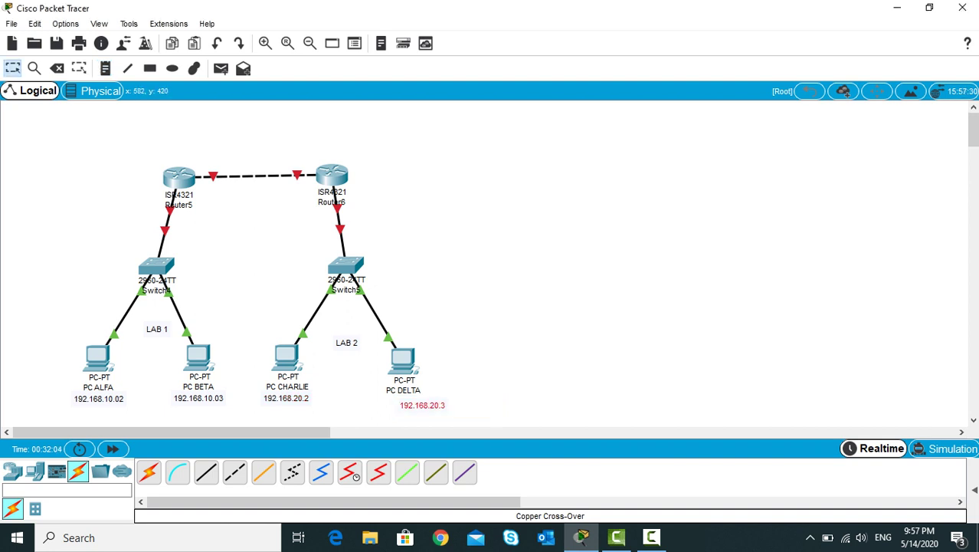
left_click_drag(422, 405, 402, 402)
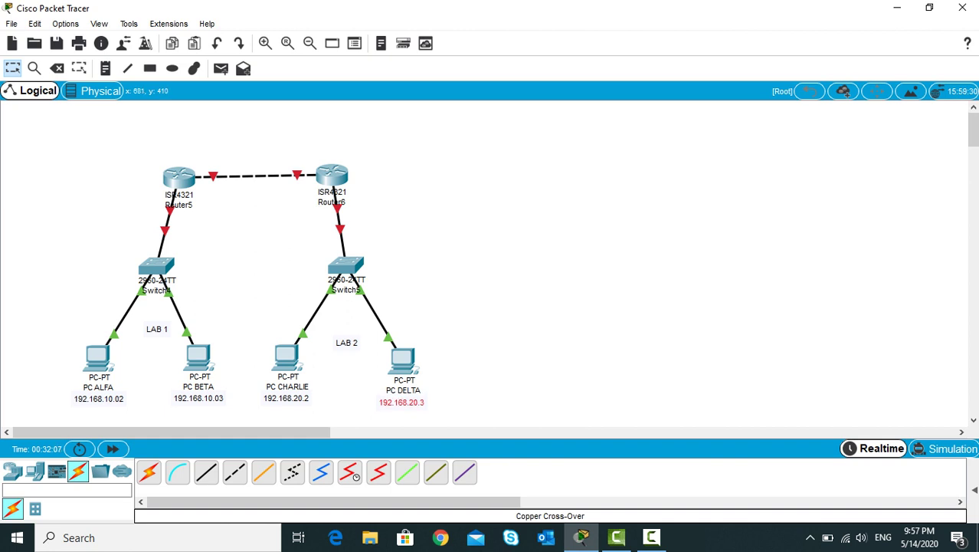
Change the address notes under PC ALFA and PC BETA to 192.168.10.2 and 192.168.10.3.
left_click(104, 399)
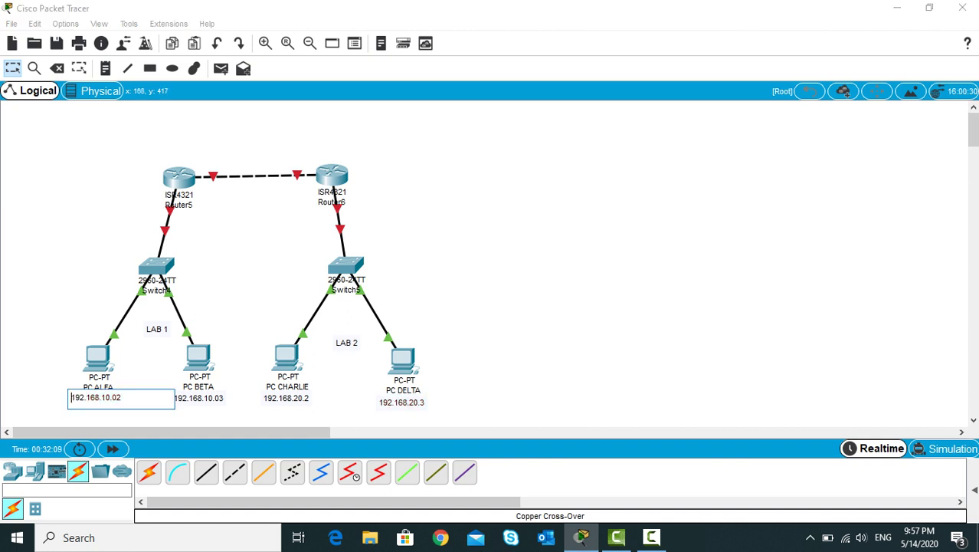
left_click(117, 397)
key("BackSpace")
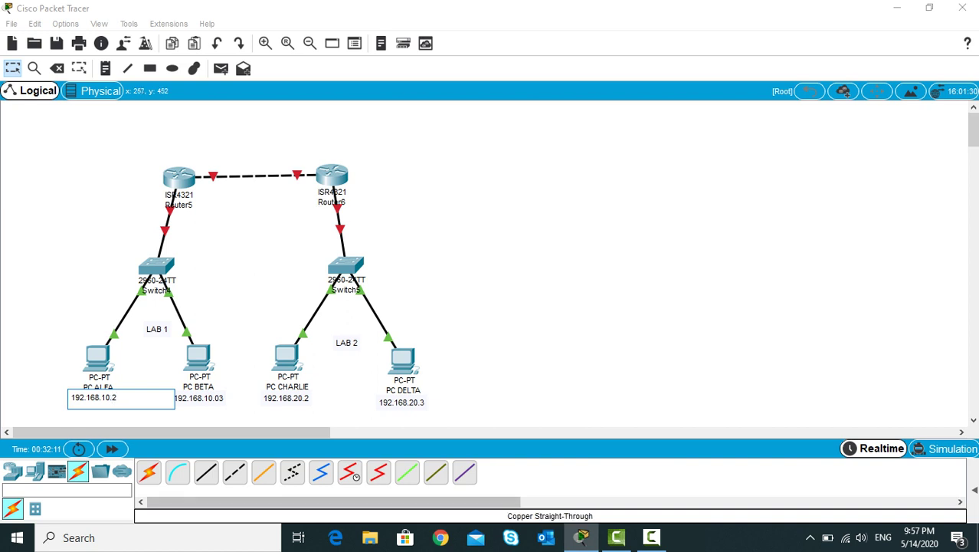
left_click(218, 414)
left_click(198, 397)
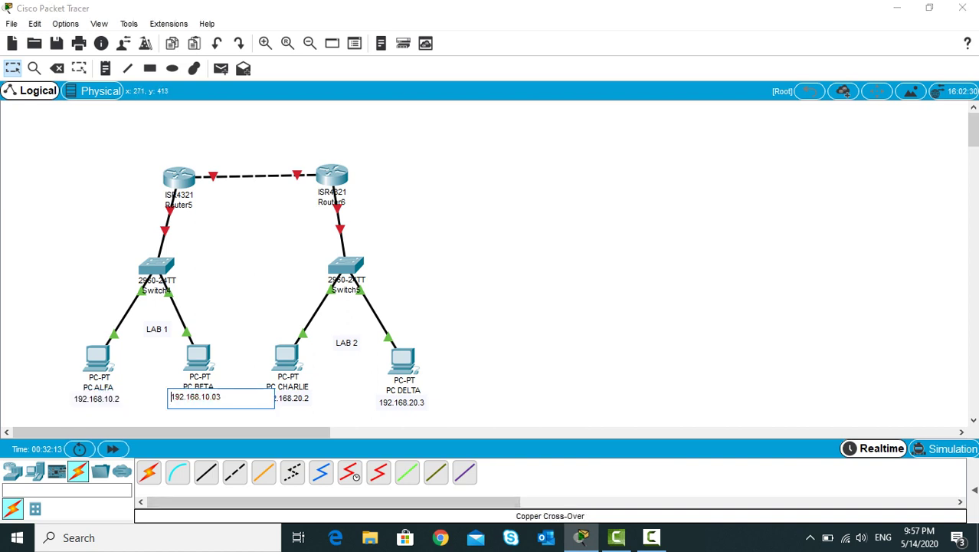
left_click(216, 397)
key("BackSpace")
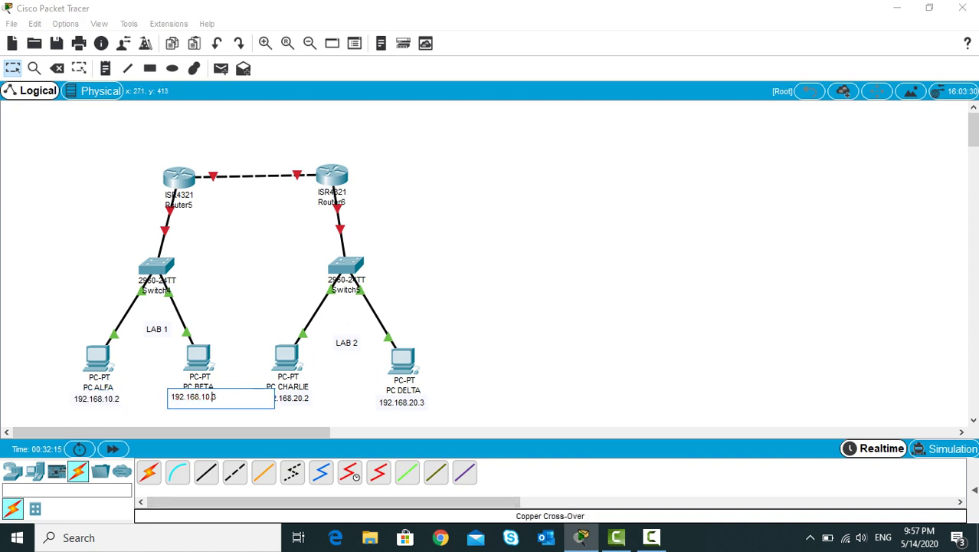
left_click(513, 387)
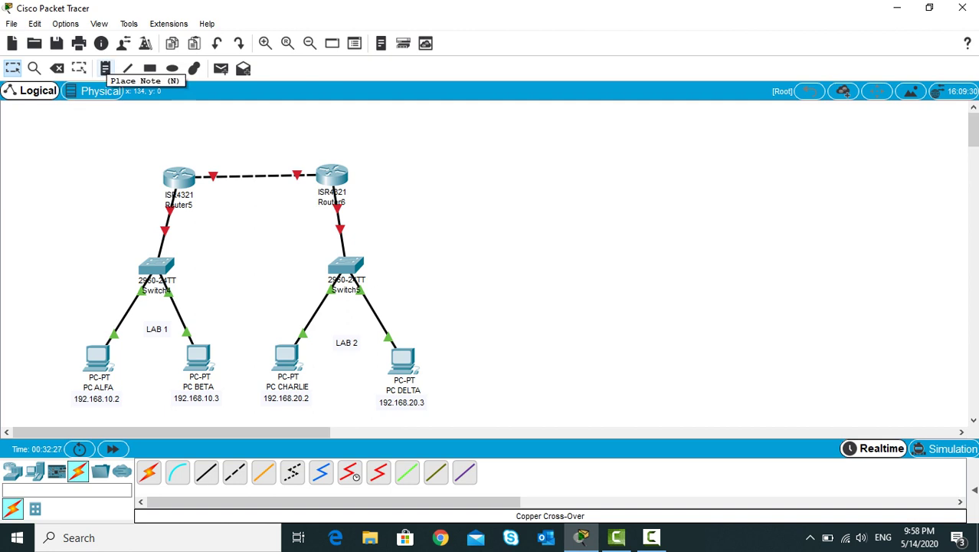
Place a note reading 192.168.10.1 centred just above Router5.
left_click(105, 68)
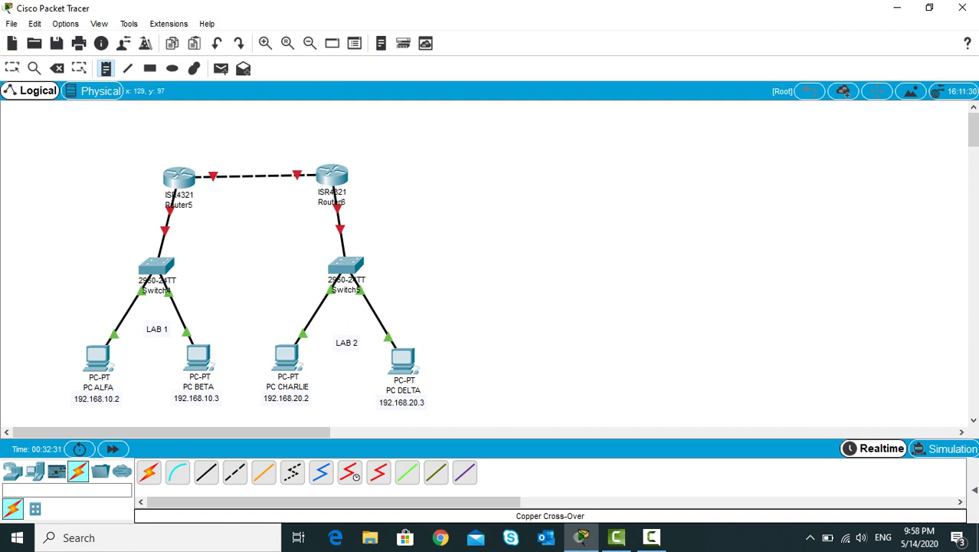
left_click(93, 177)
type("1")
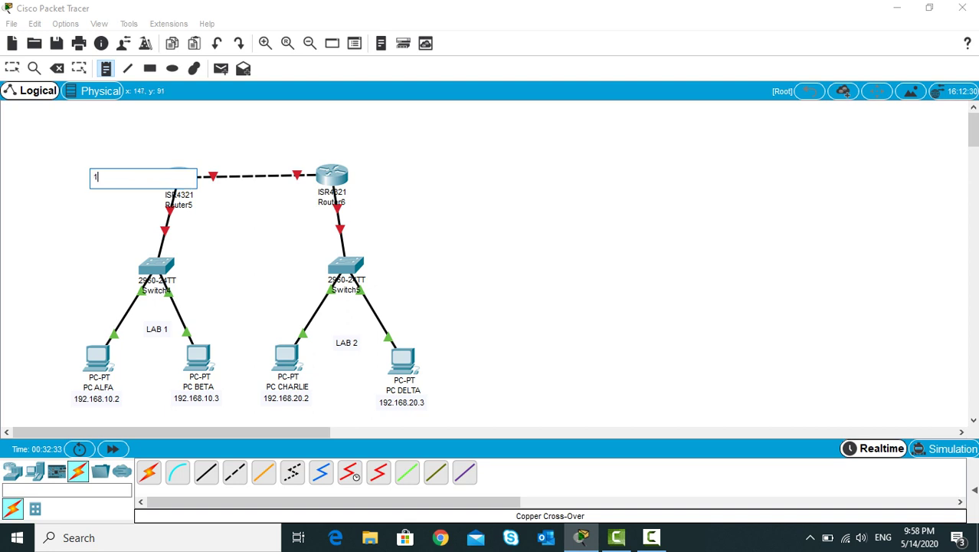
type("92.168.10.1")
key("Escape")
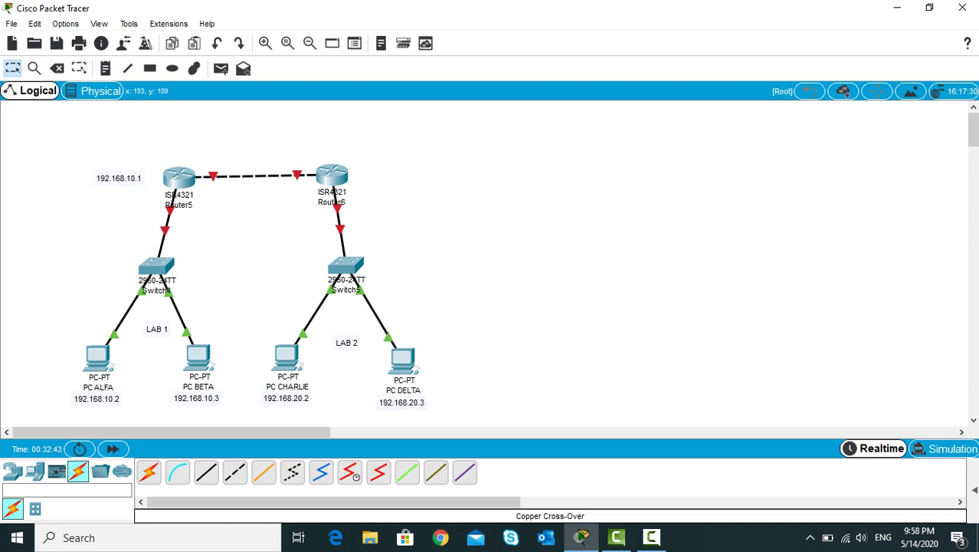
double_click(94, 177)
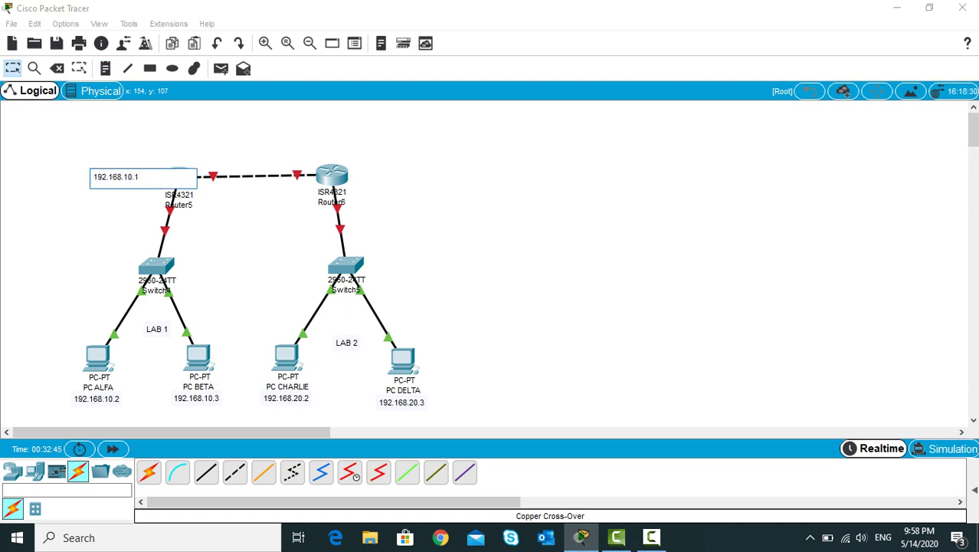
left_click_drag(109, 190, 180, 155)
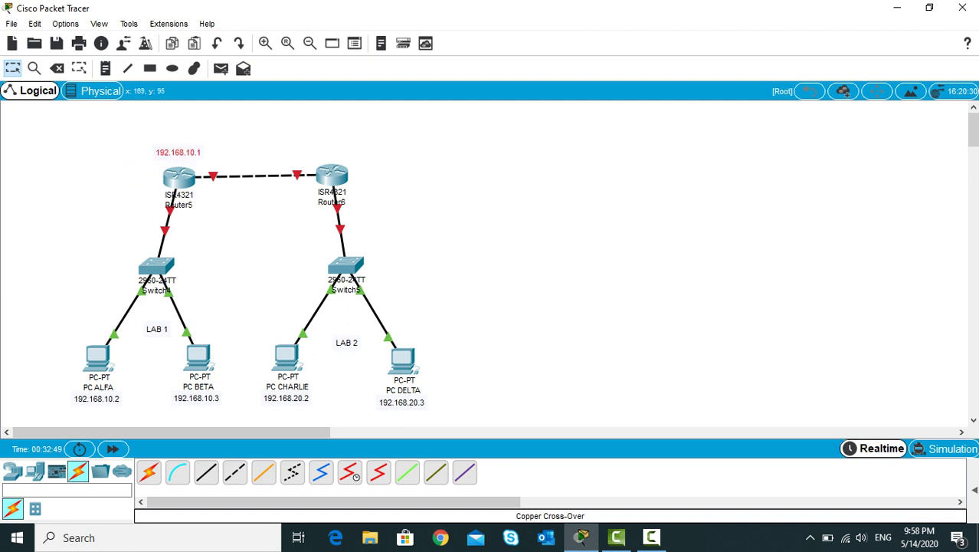
Place a note reading 192.168.20.1 centred just above Router6.
key("n")
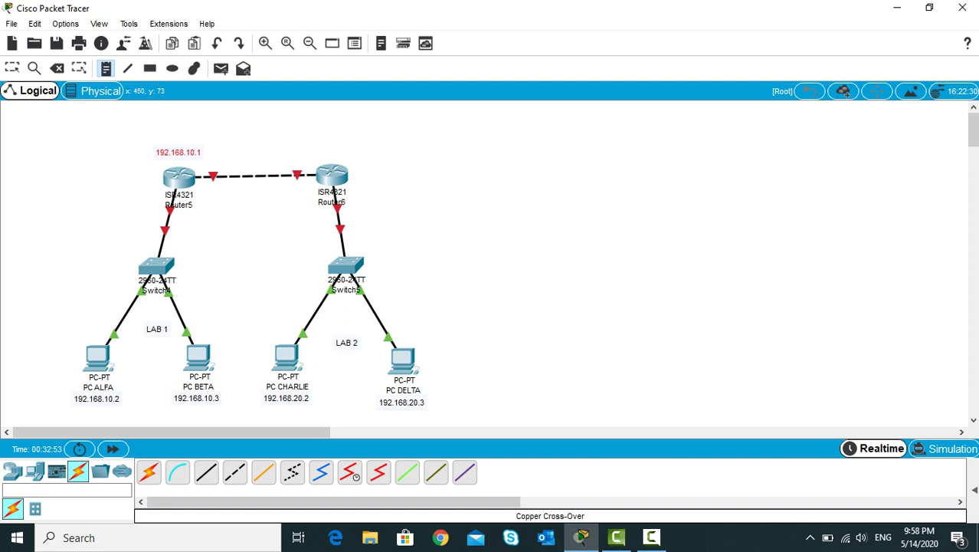
left_click(324, 158)
type("1")
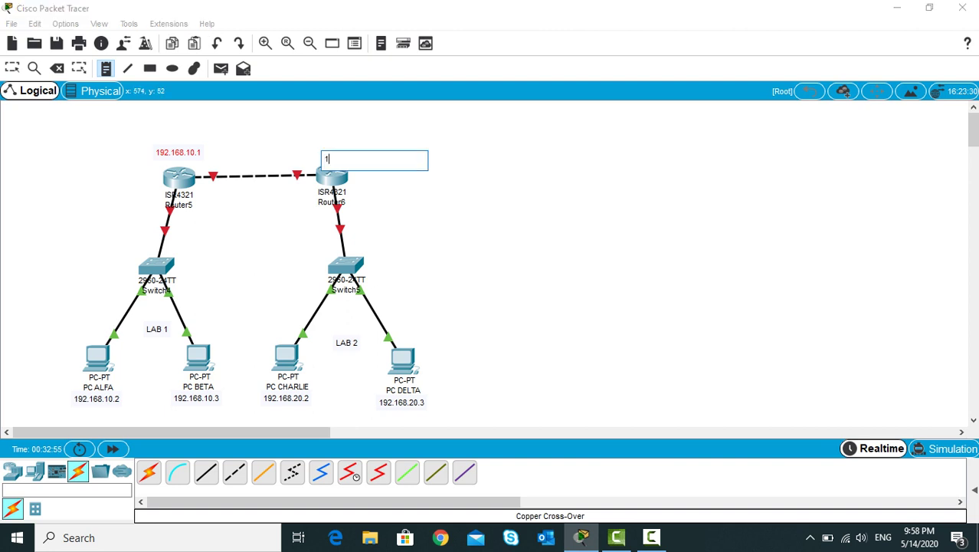
type("92.168.20.1")
key("Escape")
left_click_drag(349, 160, 336, 152)
left_click(421, 212)
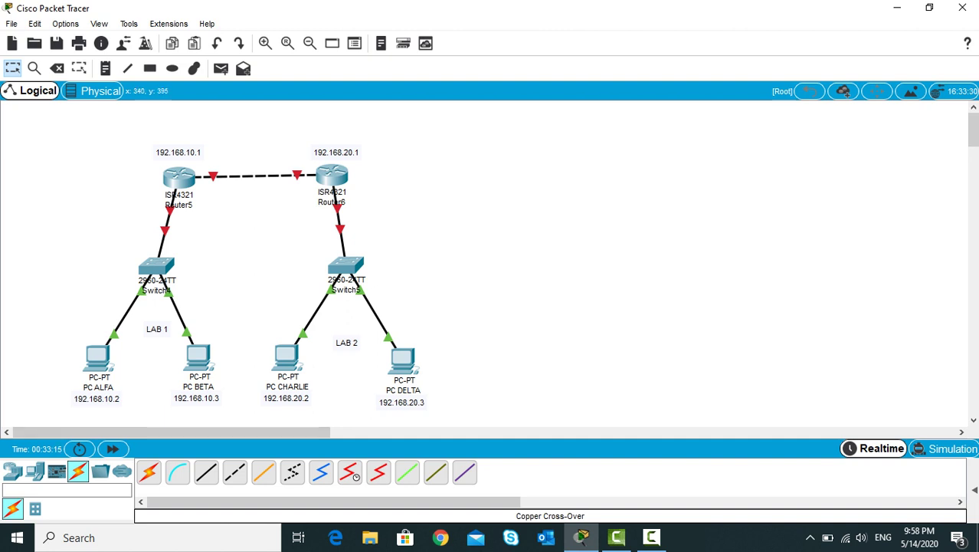
mouse_move(100, 356)
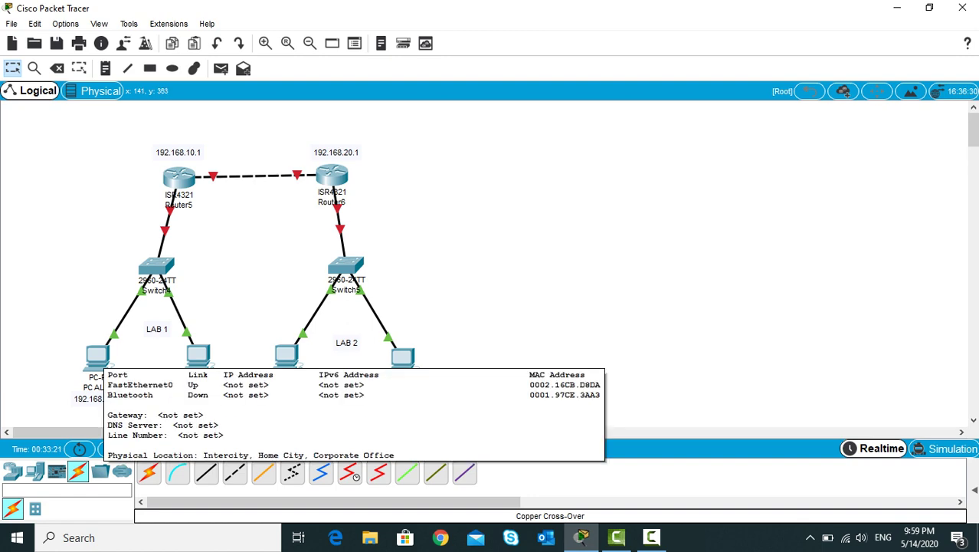
Open PC ALFA's IP Configuration and move its window aside to uncover the LAB 1 devices.
left_click(102, 366)
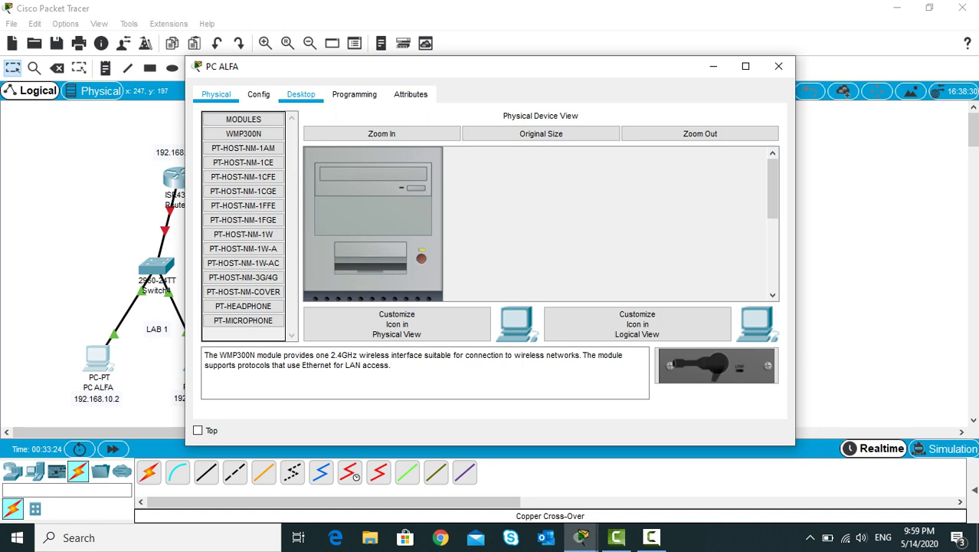
left_click(300, 94)
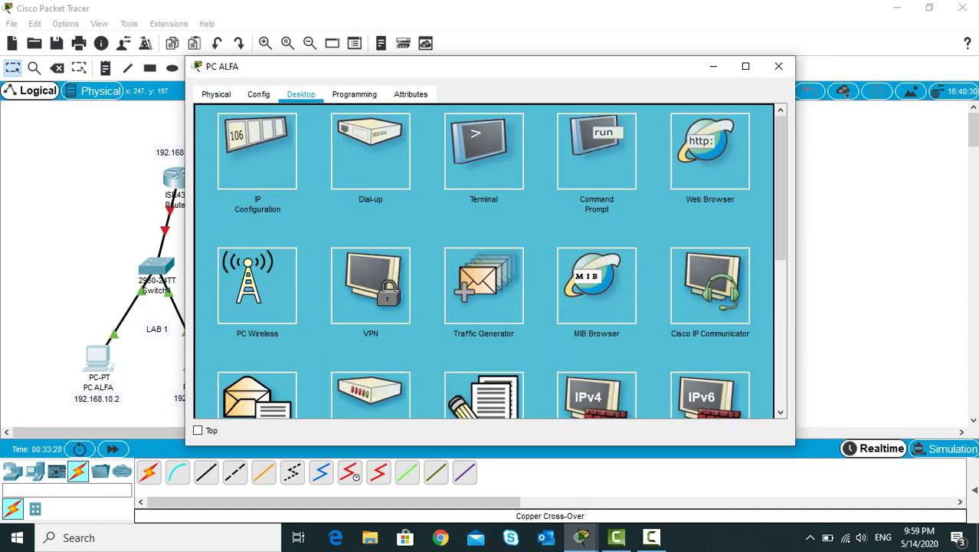
left_click(256, 151)
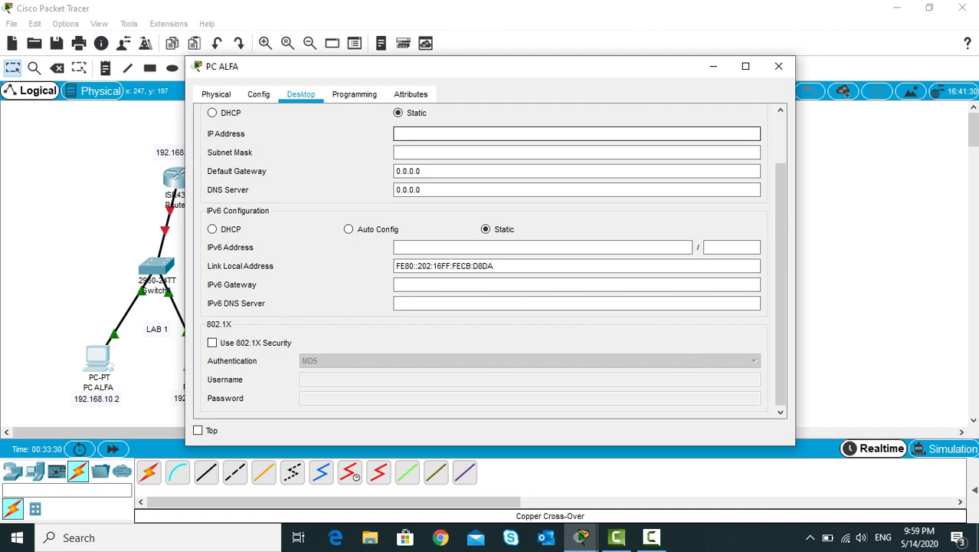
left_click_drag(423, 71, 615, 67)
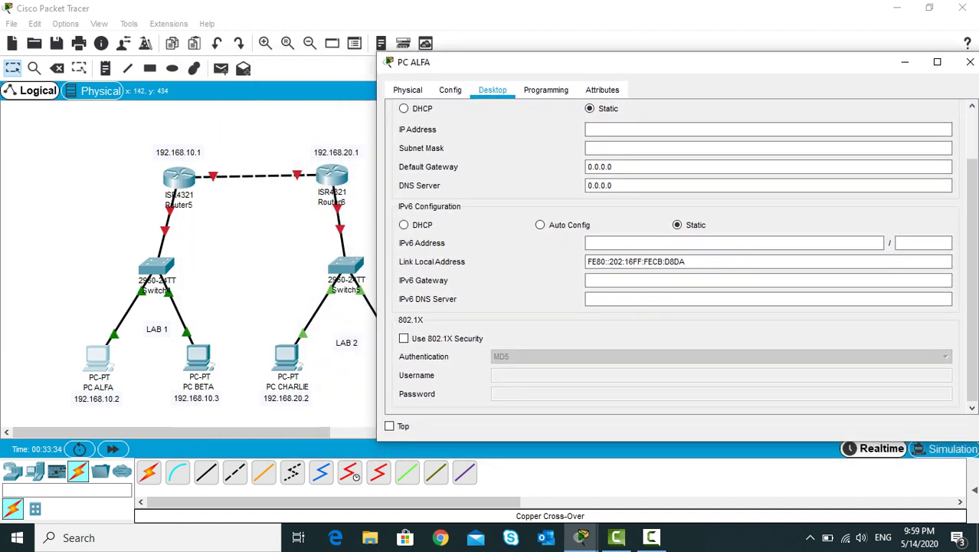
Copy 192.168.10.2 from the note under PC ALFA into its static IP address, with subnet mask 255.255.255.0.
left_click(97, 398)
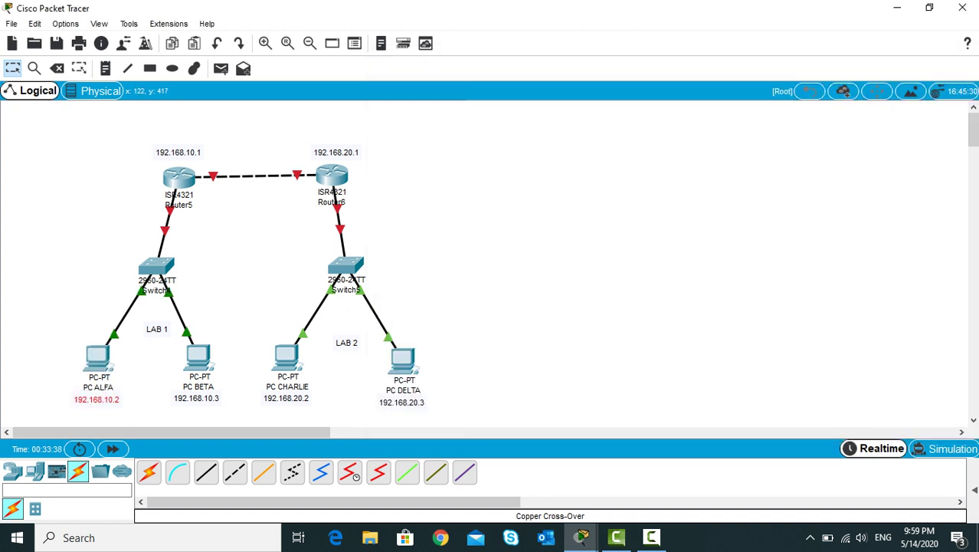
left_click(94, 399)
left_click_drag(72, 398, 116, 397)
key("ctrl+c")
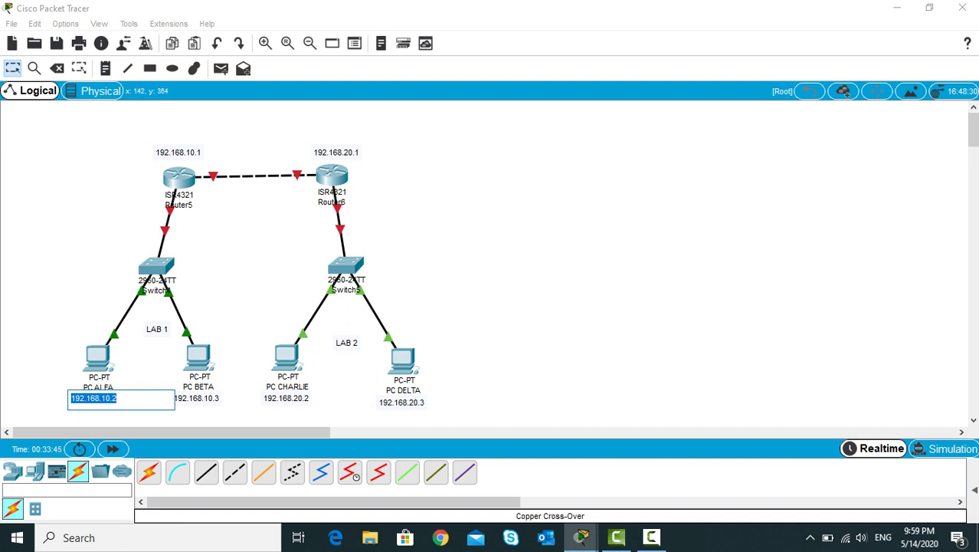
left_click(98, 358)
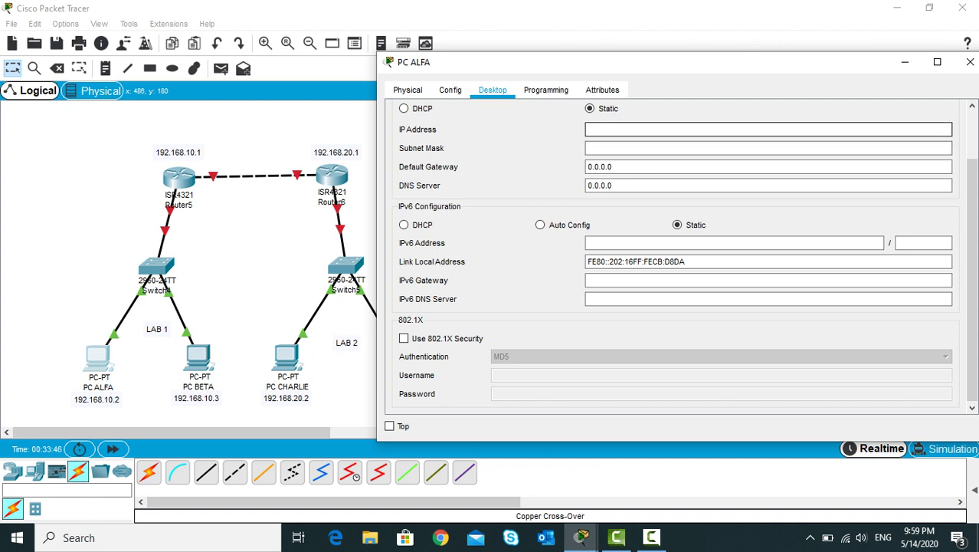
key("ctrl+v")
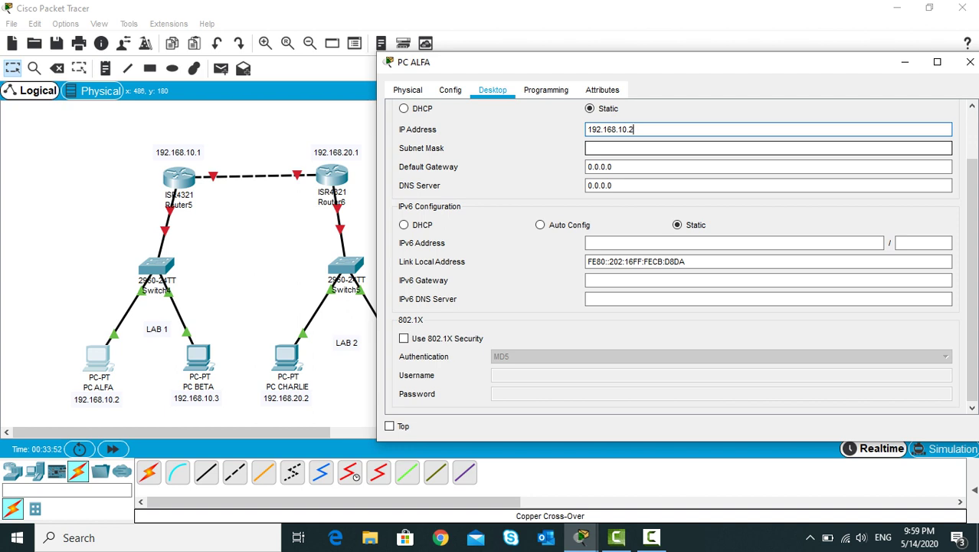
key("Tab")
key("Tab")
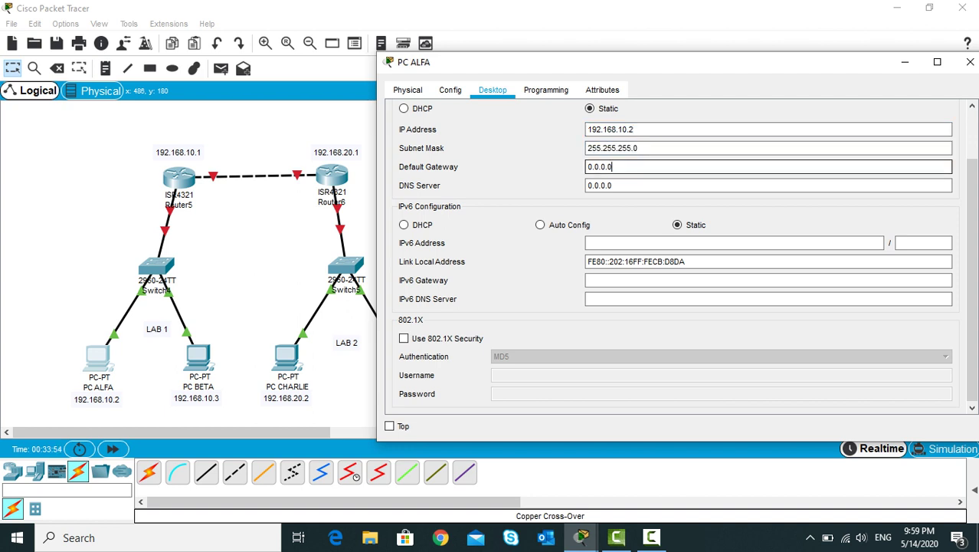
Set PC ALFA's default gateway to 192.168.10.1, matching the note above Router5, and close its settings.
key("shift+Home")
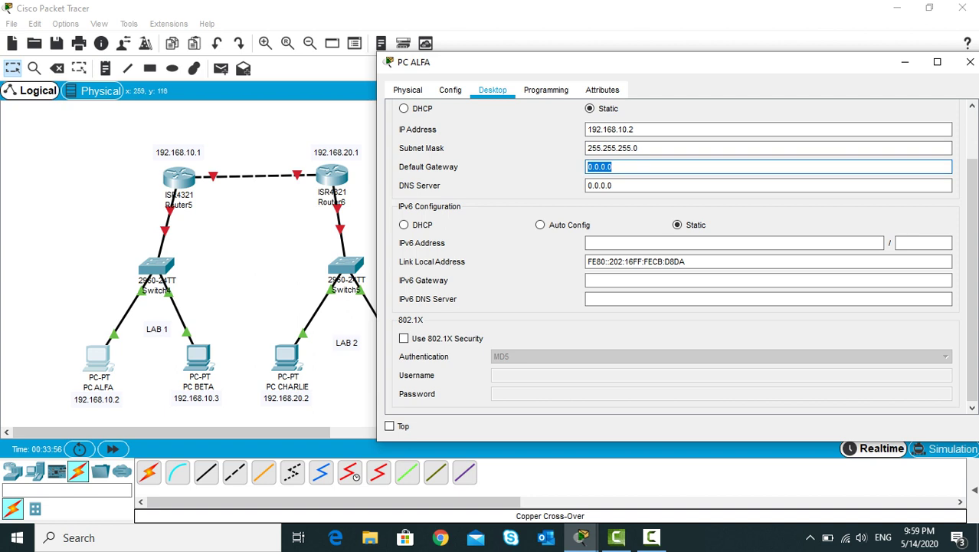
left_click(159, 151)
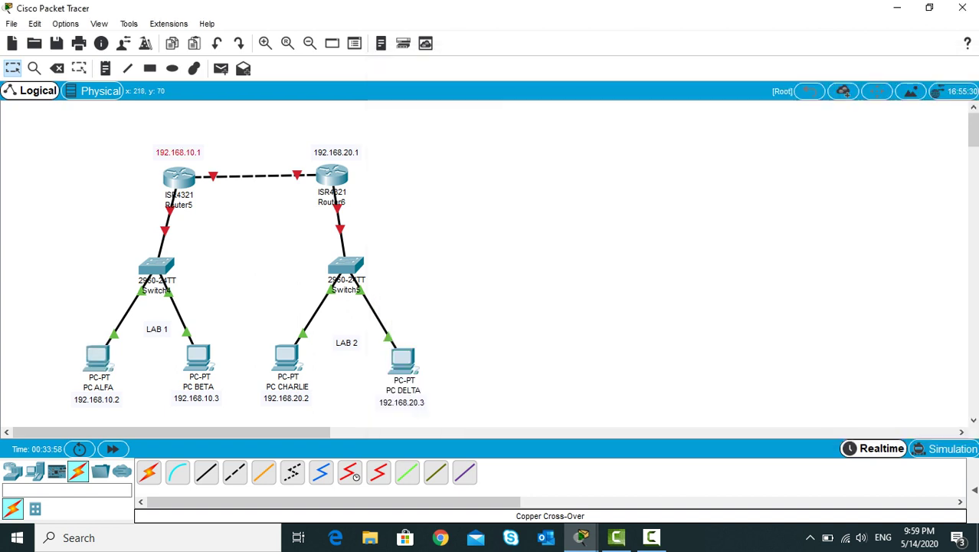
left_click(159, 152)
left_click_drag(152, 152, 200, 152)
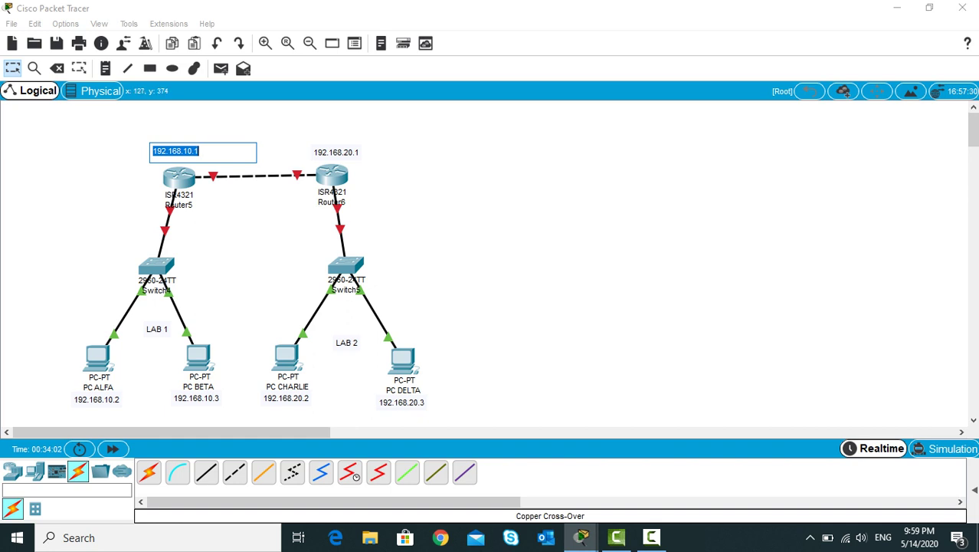
left_click(98, 357)
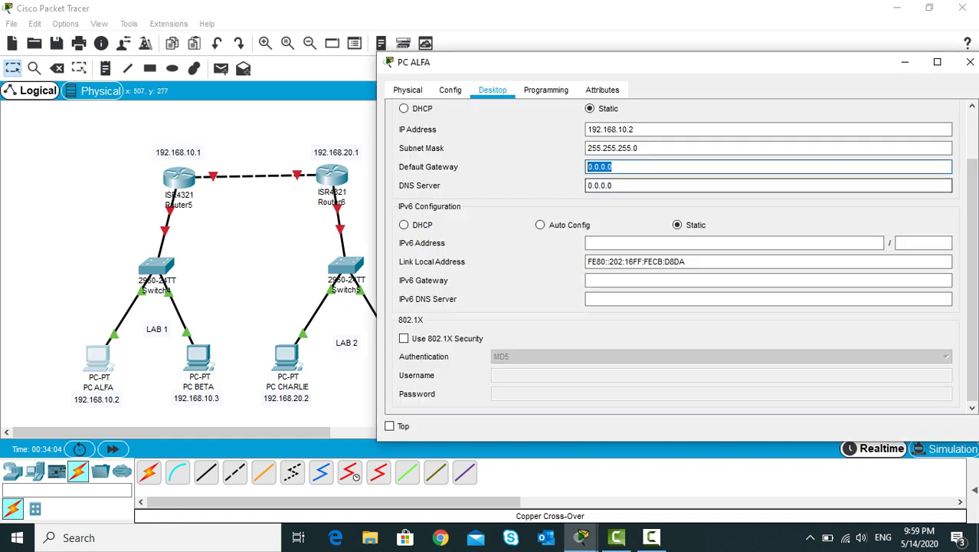
type("192.168.10.1")
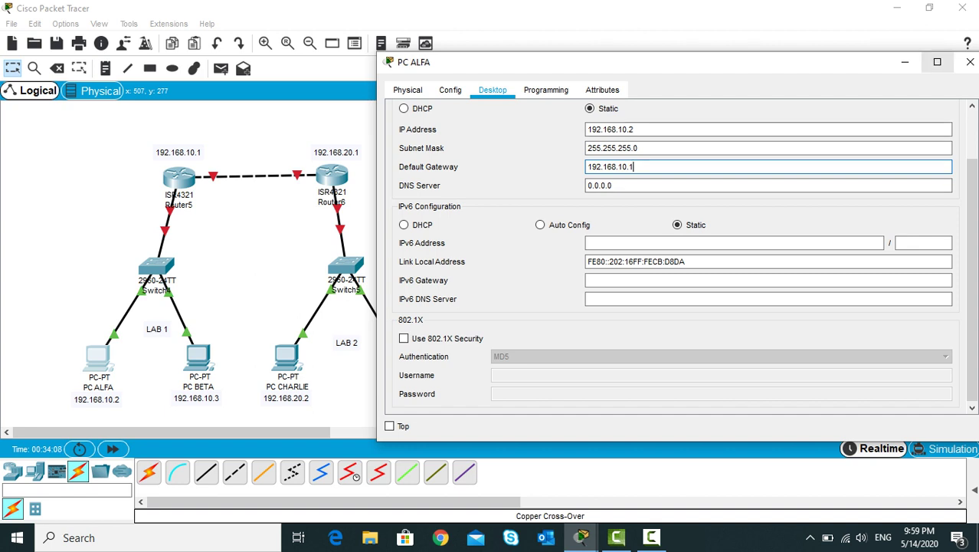
left_click(970, 62)
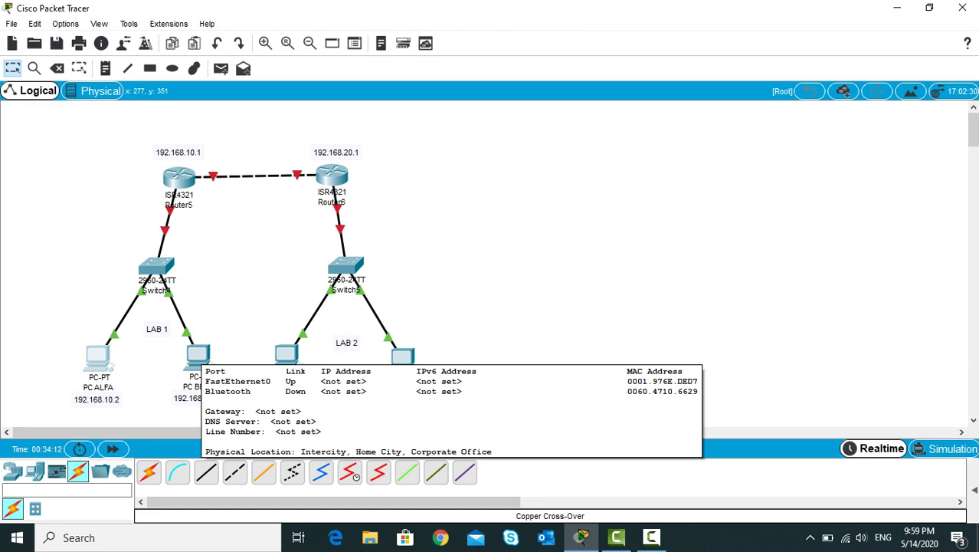
Open PC BETA's IP Configuration, with its window moved clear of the LAB 1 devices.
left_click(198, 356)
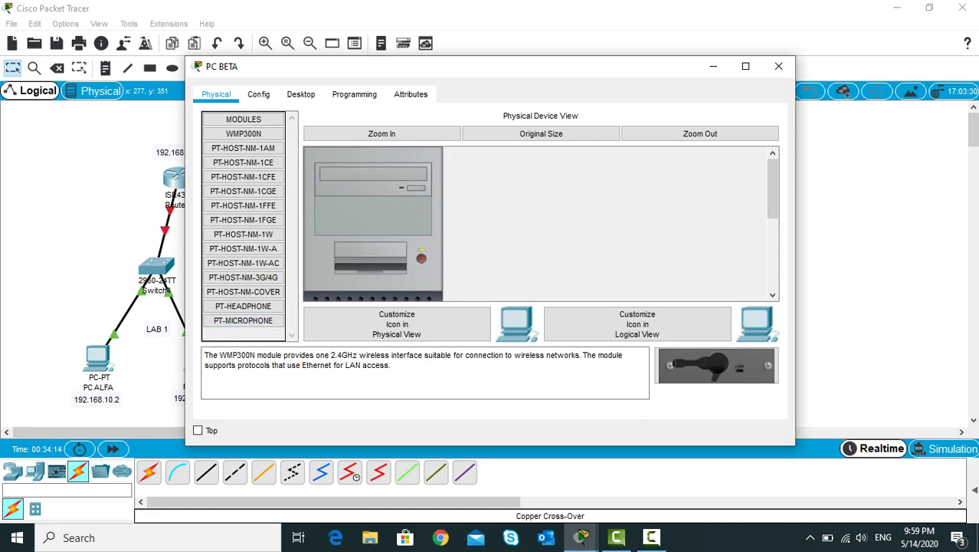
left_click_drag(411, 68, 578, 65)
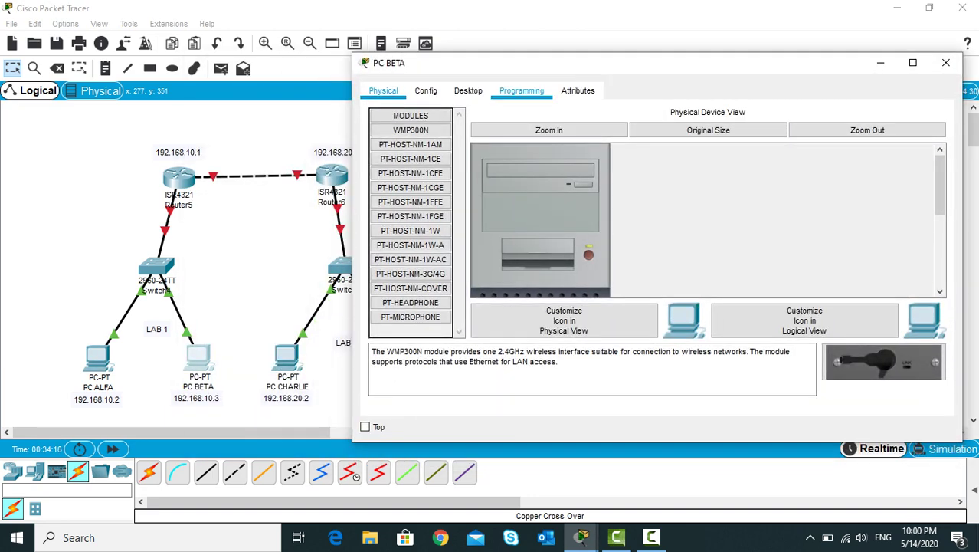
left_click(468, 91)
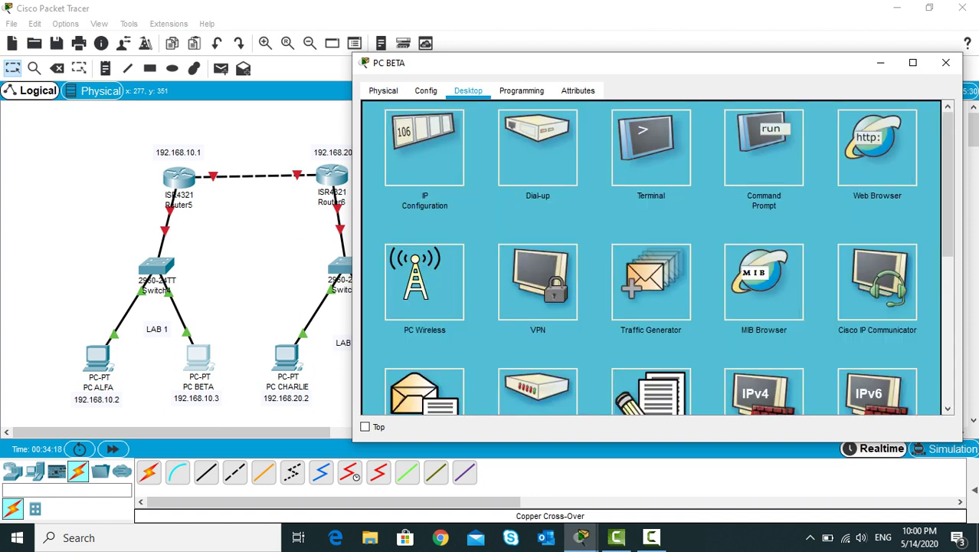
left_click(424, 147)
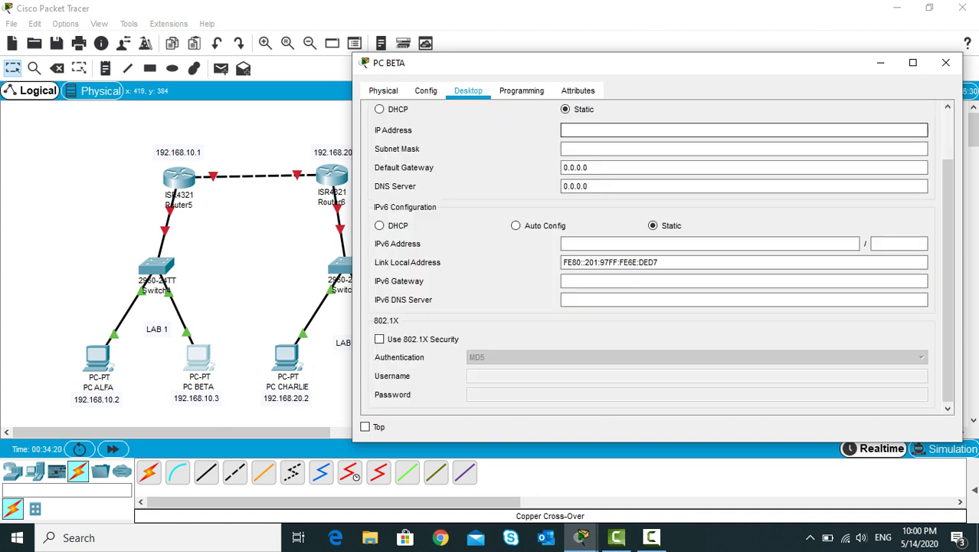
Nudge the 192.168.10.3 note slightly lower beneath the PC BETA label and return to PC BETA's IP settings.
left_click(191, 398)
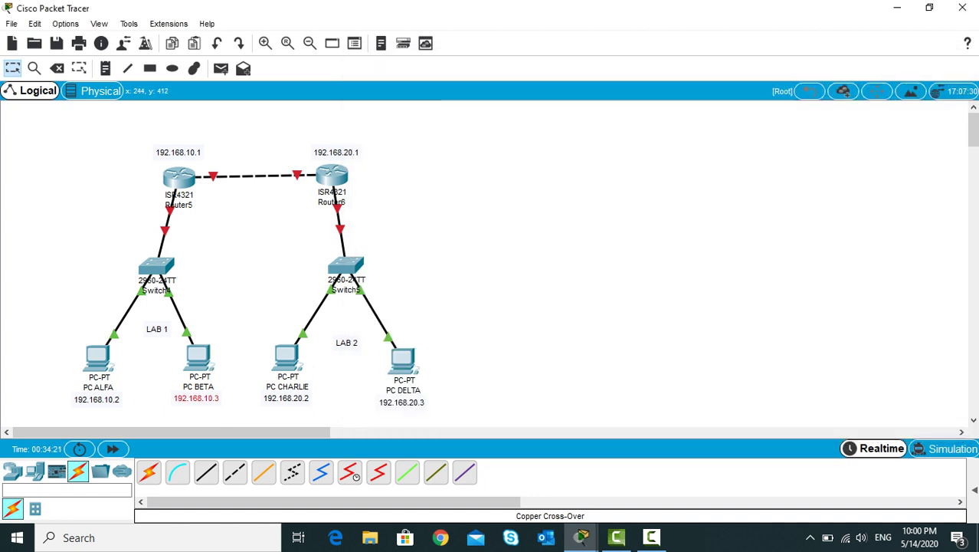
left_click_drag(196, 397, 198, 399)
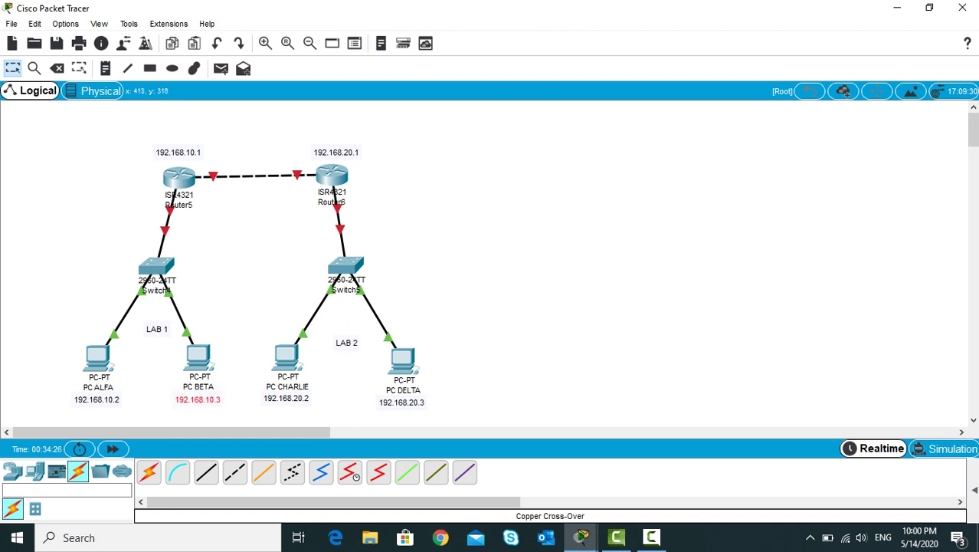
key("alt+Tab")
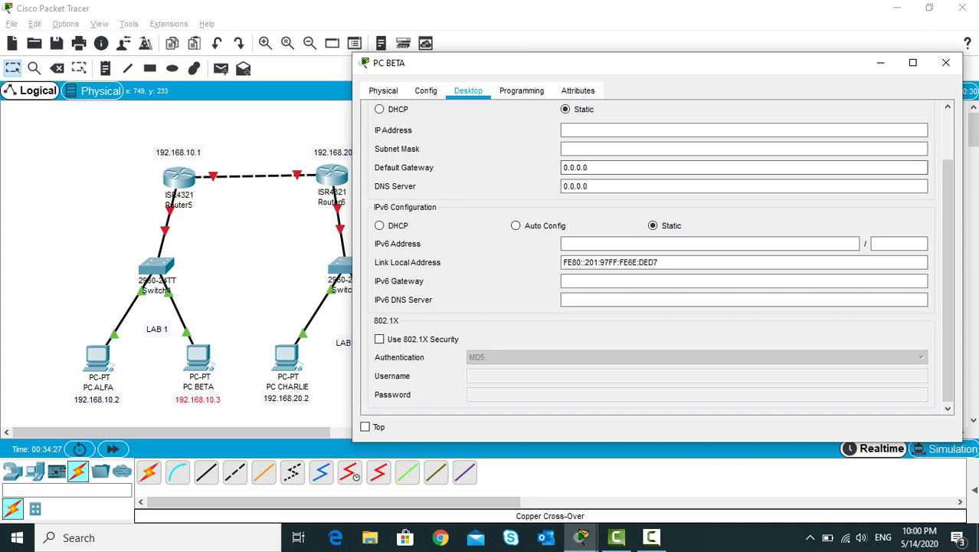
Set PC BETA's static IP address to 192.168.10.3 with subnet mask 255.255.255.0.
left_click(598, 130)
type("192.168.10.1")
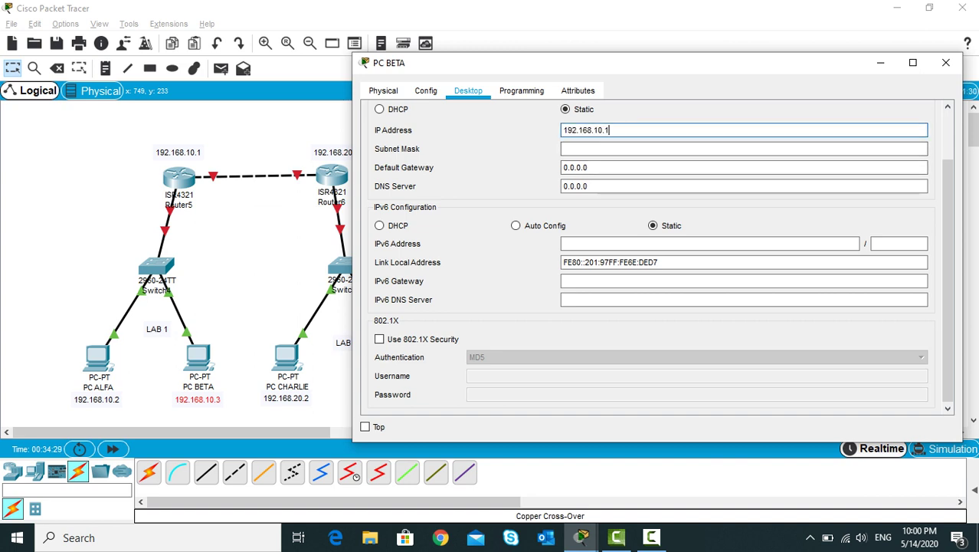
key("BackSpace")
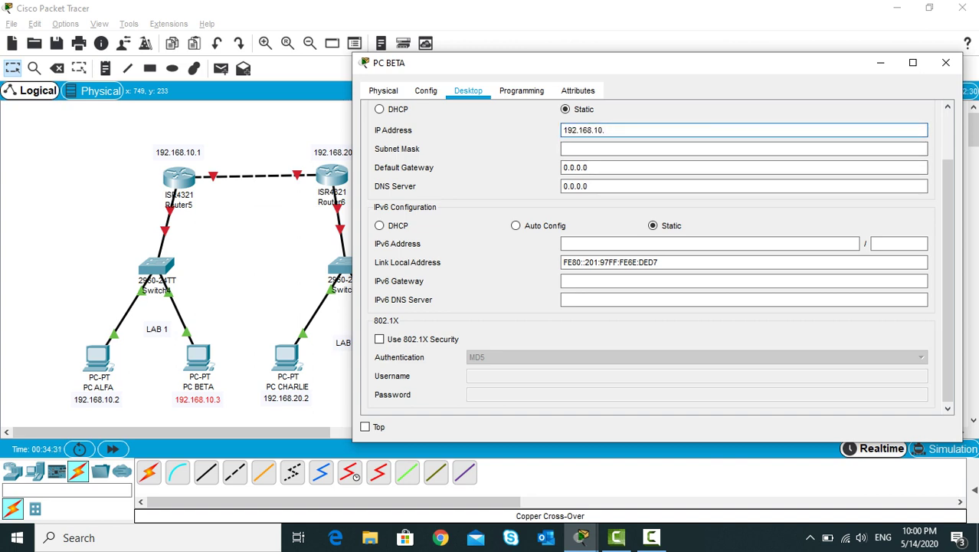
type("3")
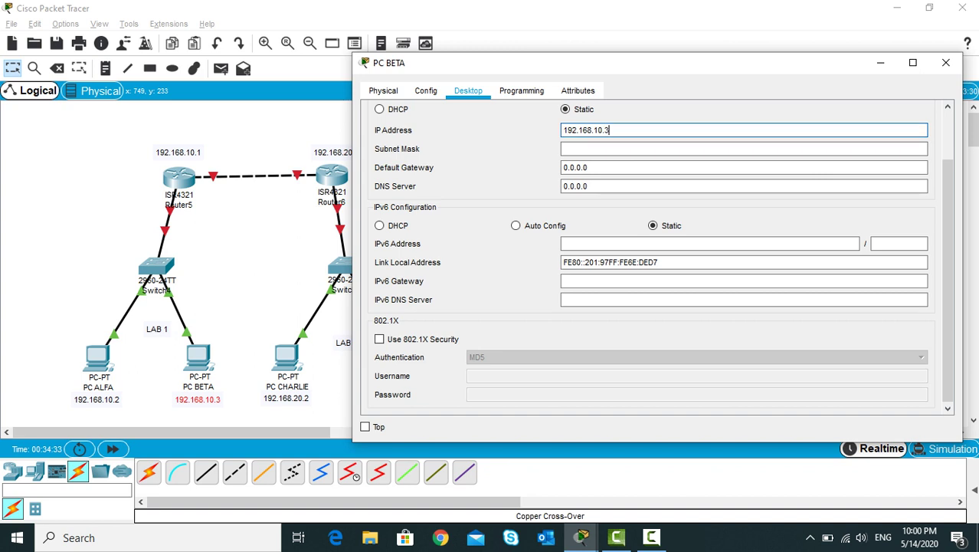
key("Tab")
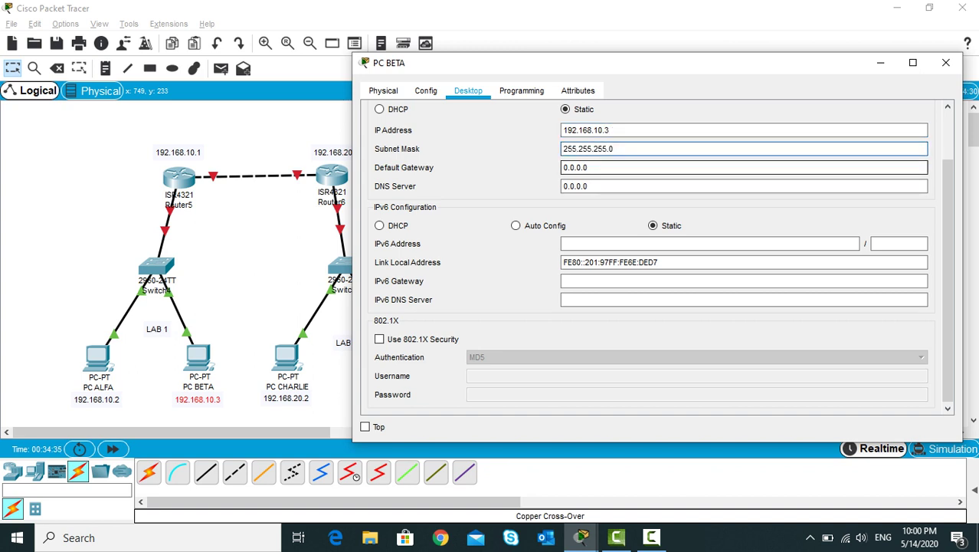
Set PC BETA's default gateway to 192.168.10.1 and close its settings.
left_click(588, 167)
left_click_drag(588, 167, 563, 167)
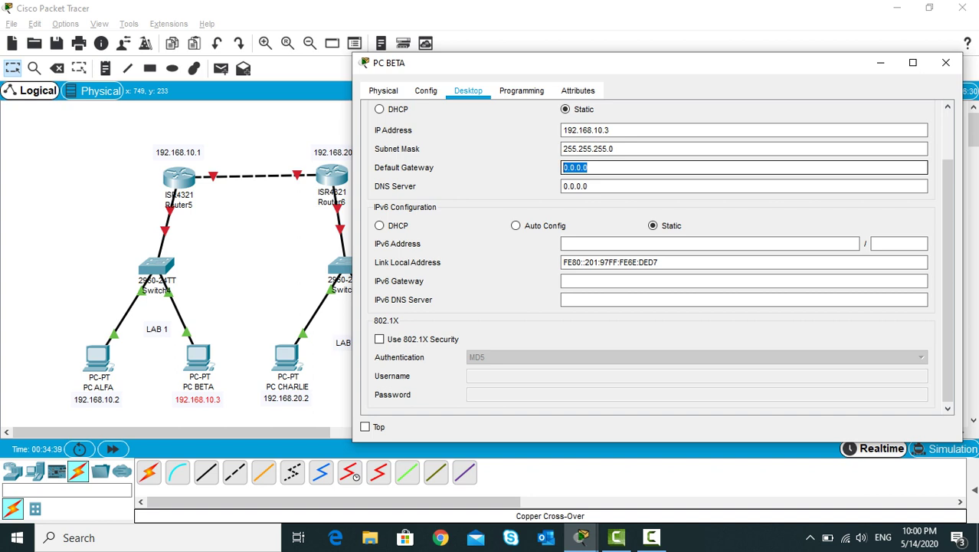
type("192.168.10.1")
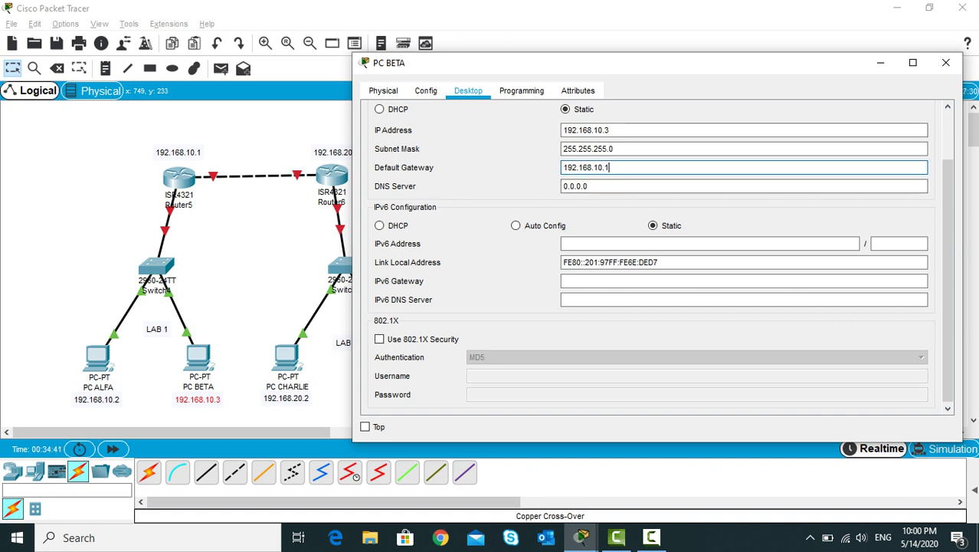
left_click(945, 62)
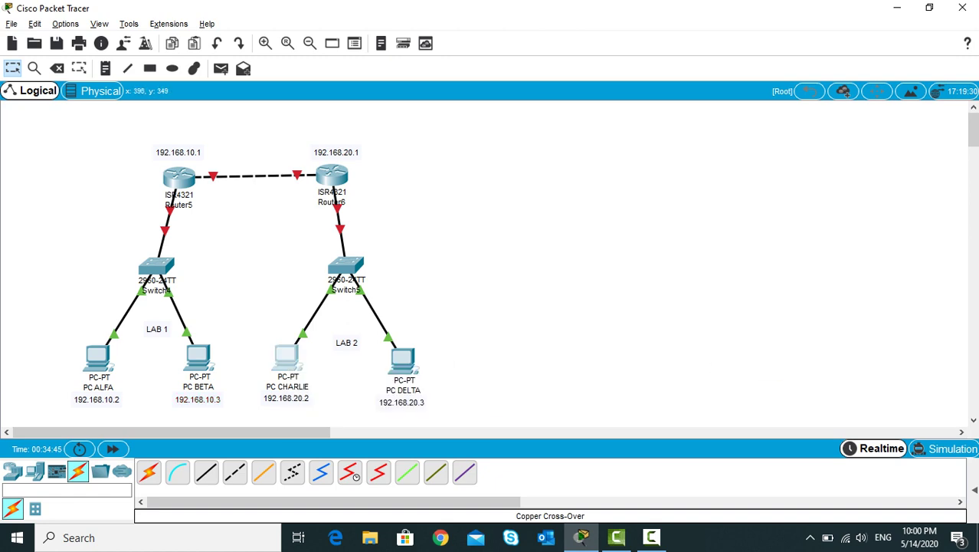
Open PC CHARLIE's IP Configuration, with its window moved clear of both labs.
left_click(286, 355)
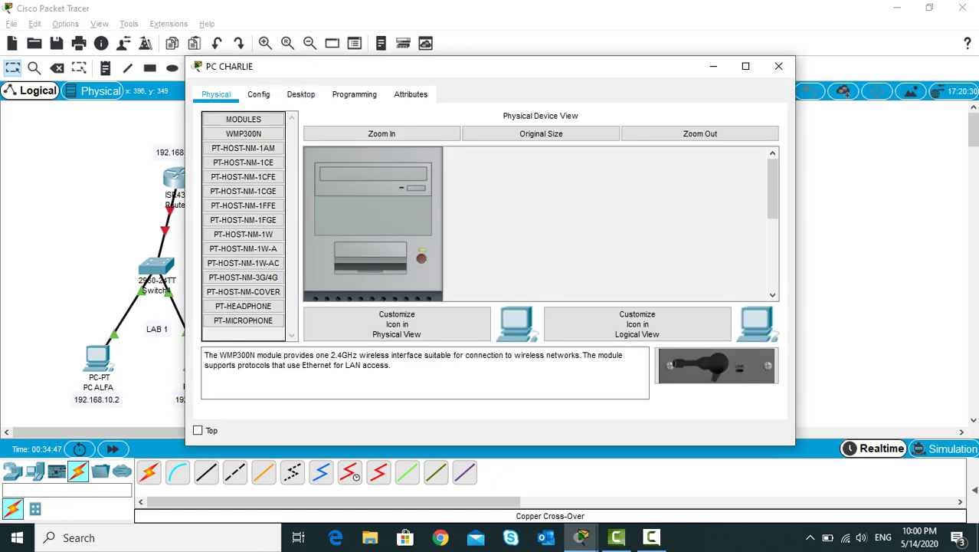
left_click_drag(324, 67, 582, 60)
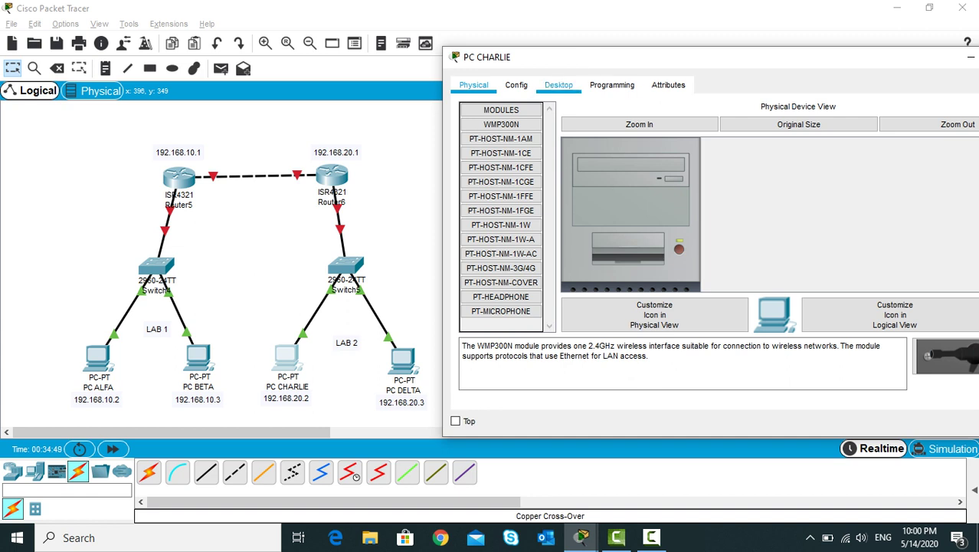
left_click(558, 85)
left_click(515, 142)
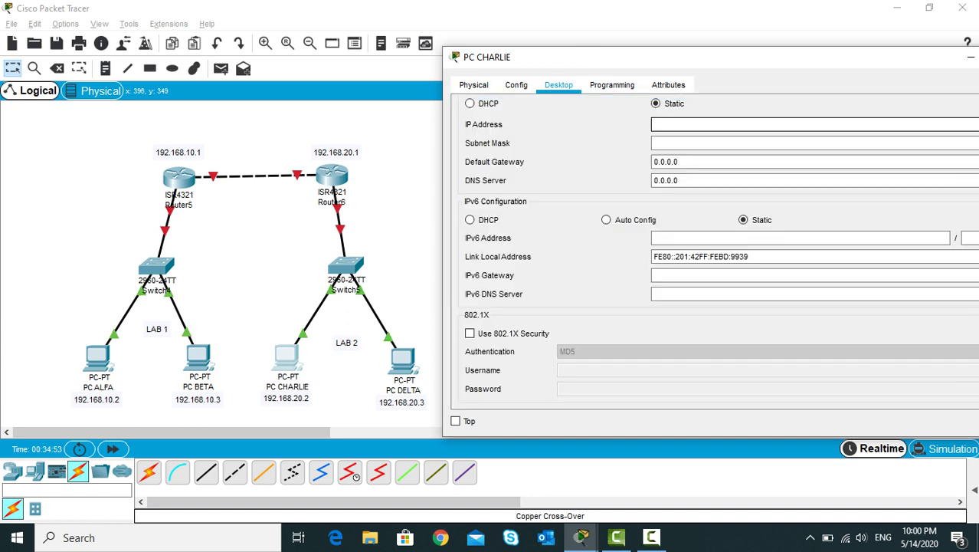
Set PC CHARLIE's static IP address to 192.168.20.2 with subnet mask 255.255.255.0.
type("192.168.10.1")
double_click(686, 124)
type("20")
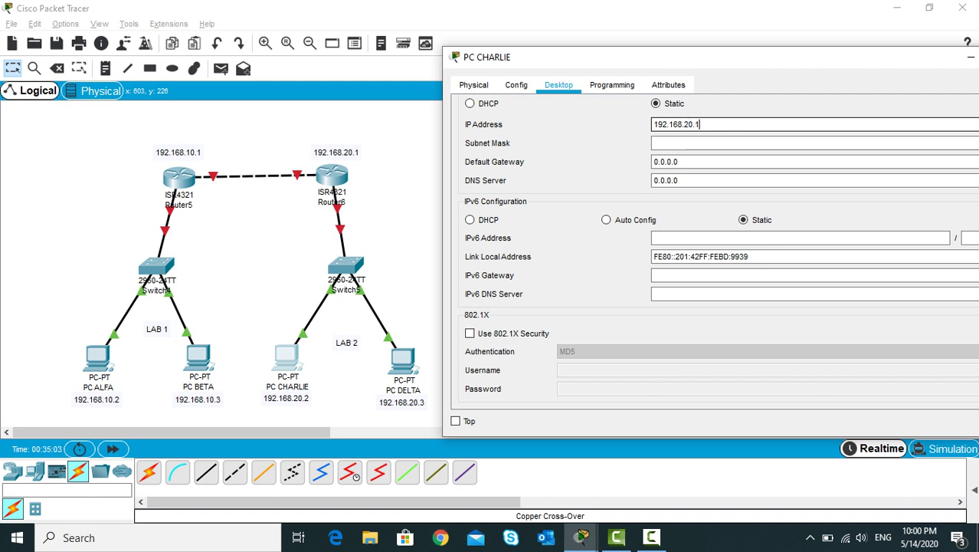
key("BackSpace")
type("2")
left_click(735, 142)
key("Tab")
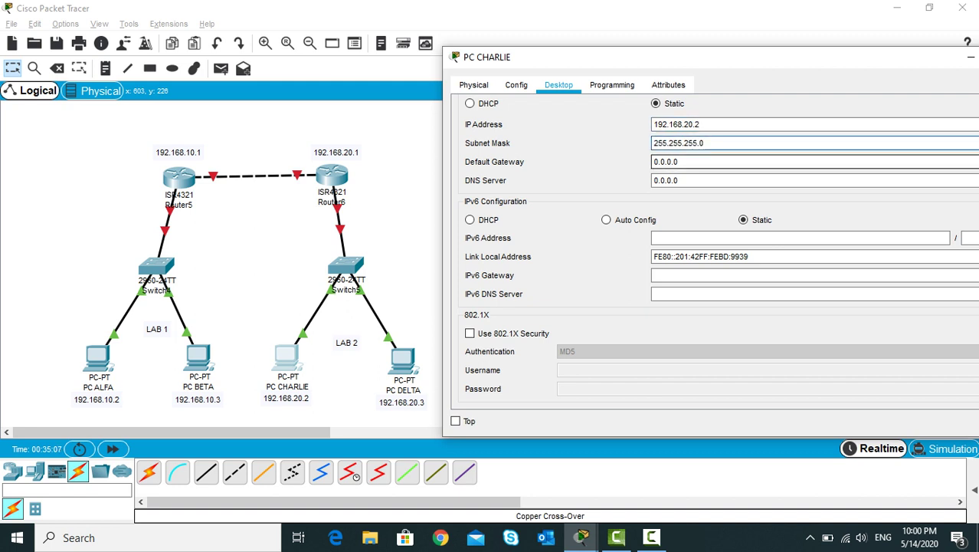
Set PC CHARLIE's default gateway to 192.168.20.1 and close its settings, keeping the network project open.
key("Tab")
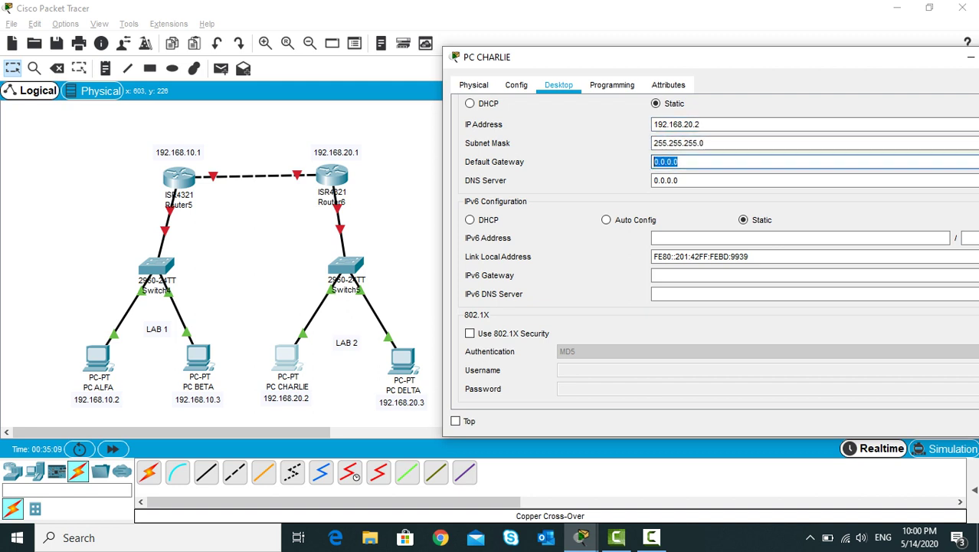
type("192.168.10.1")
left_click(687, 162)
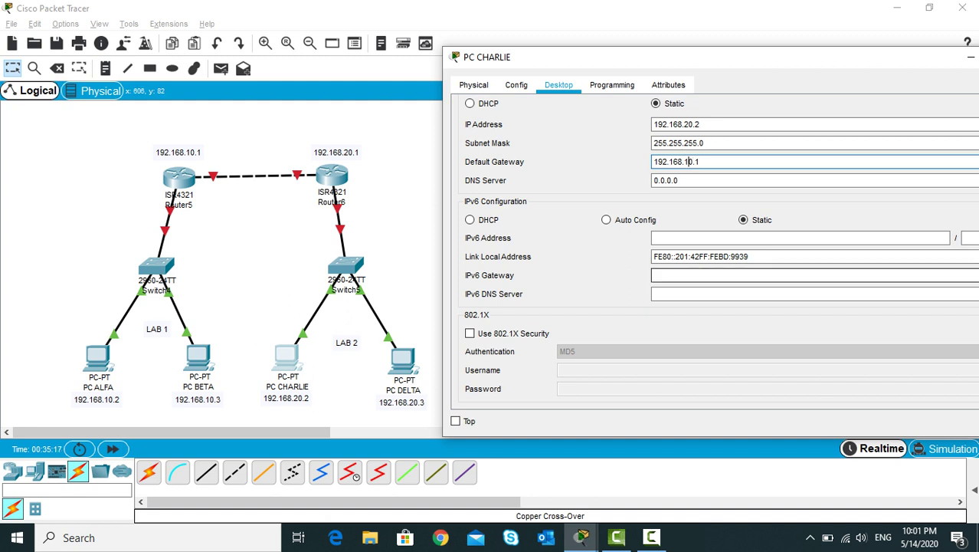
key("BackSpace")
type("2")
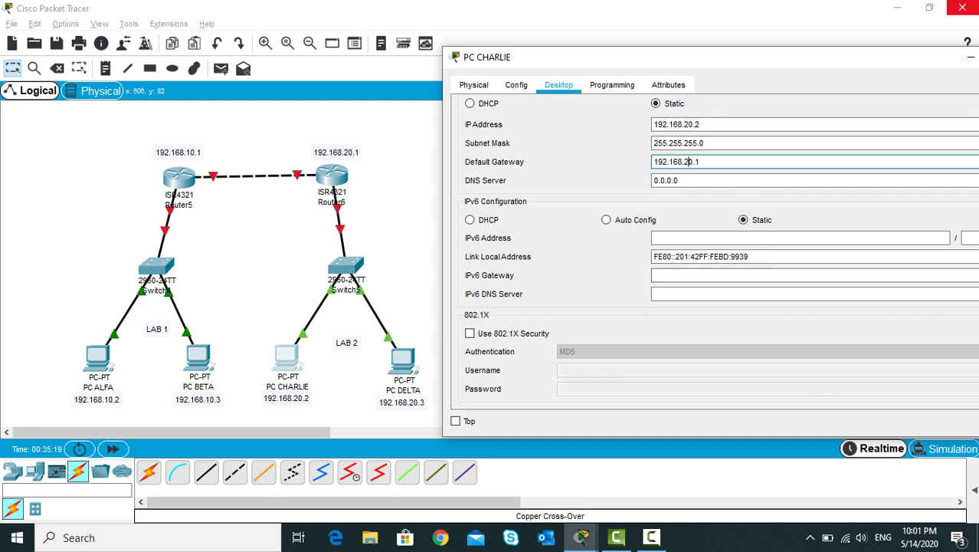
left_click(962, 8)
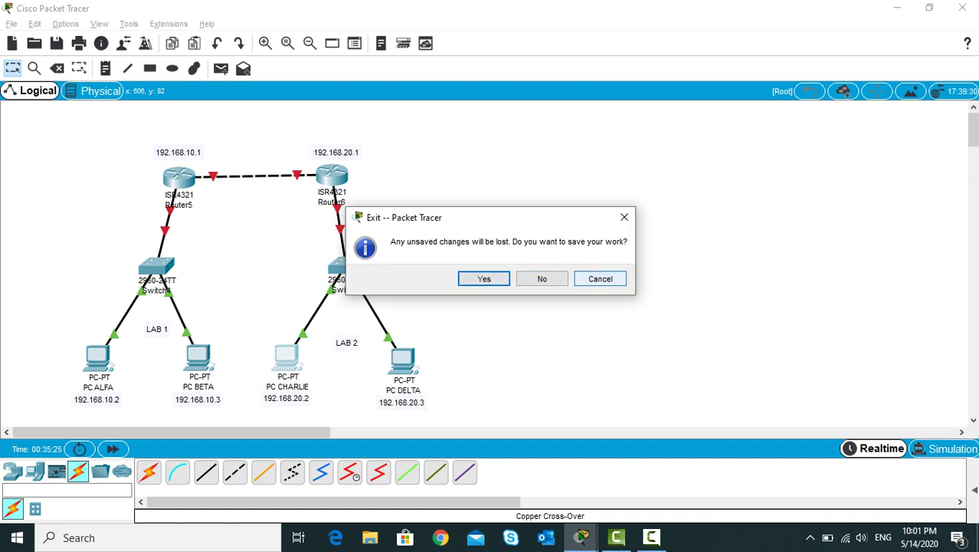
left_click(600, 278)
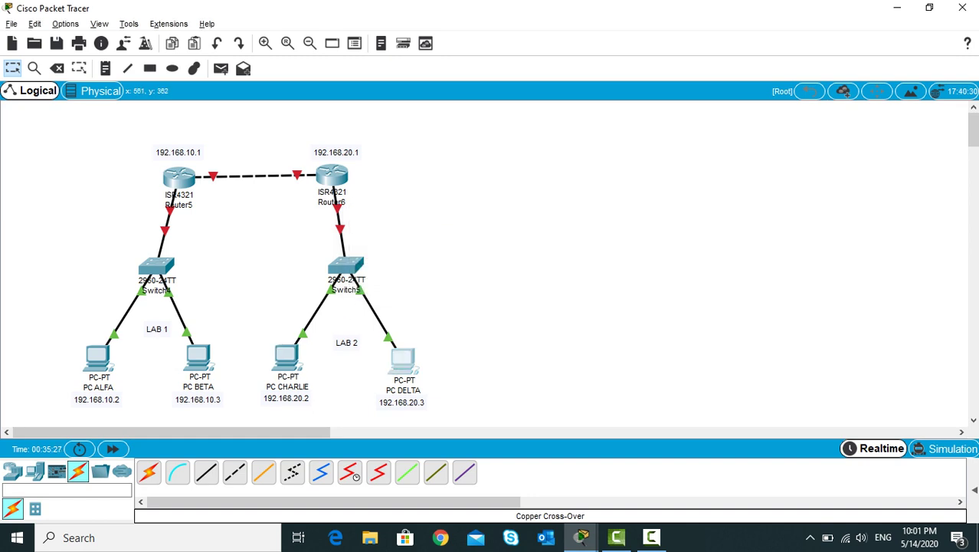
Open PC DELTA's IP Configuration, with its window moved clear of both labs.
left_click(402, 358)
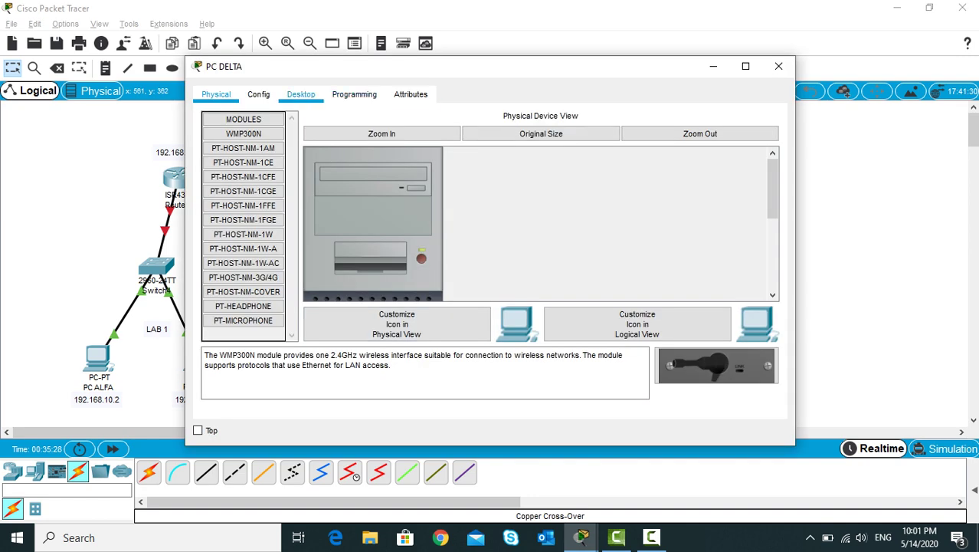
left_click(300, 93)
left_click_drag(339, 69, 590, 43)
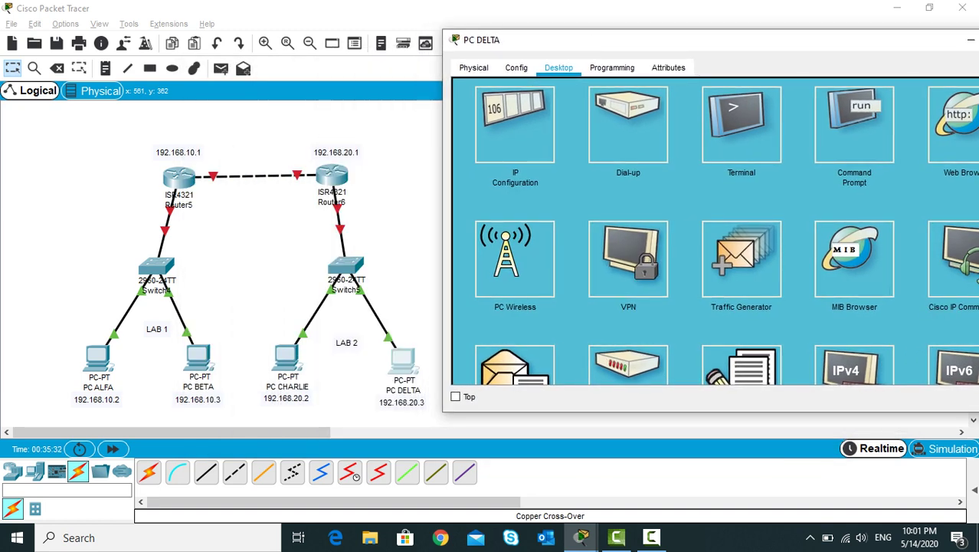
left_click(515, 125)
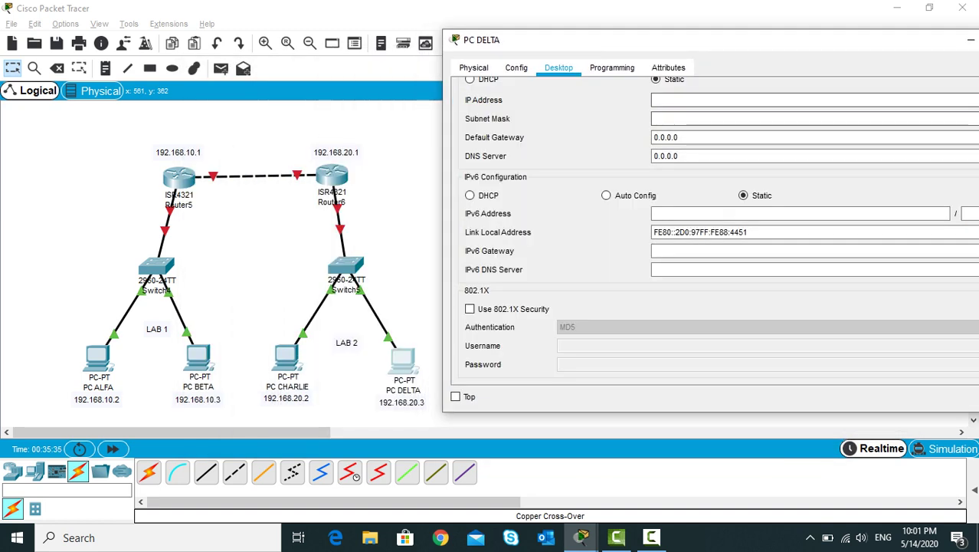
Set PC DELTA's static IP address to 192.168.20.3 with subnet mask 255.255.255.0.
left_click(766, 99)
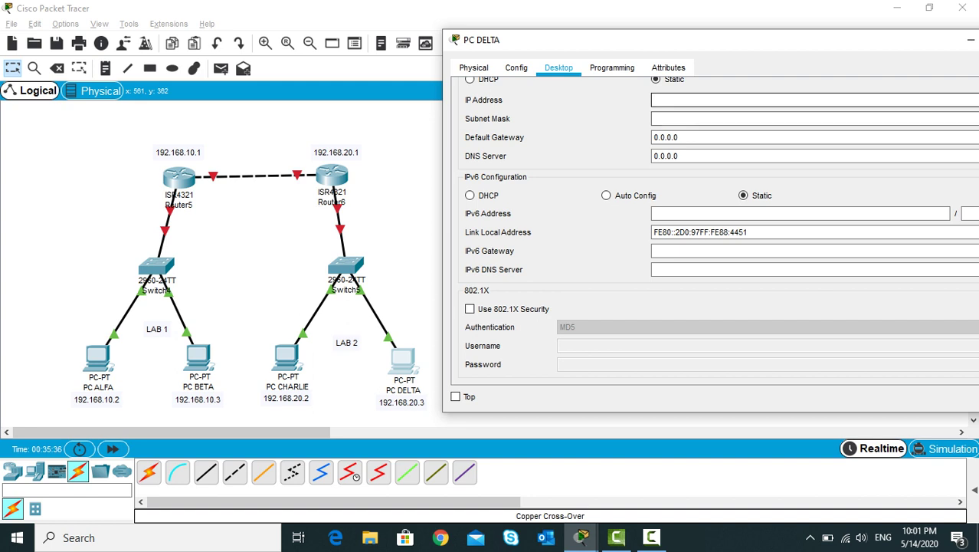
type("192.168.10.1")
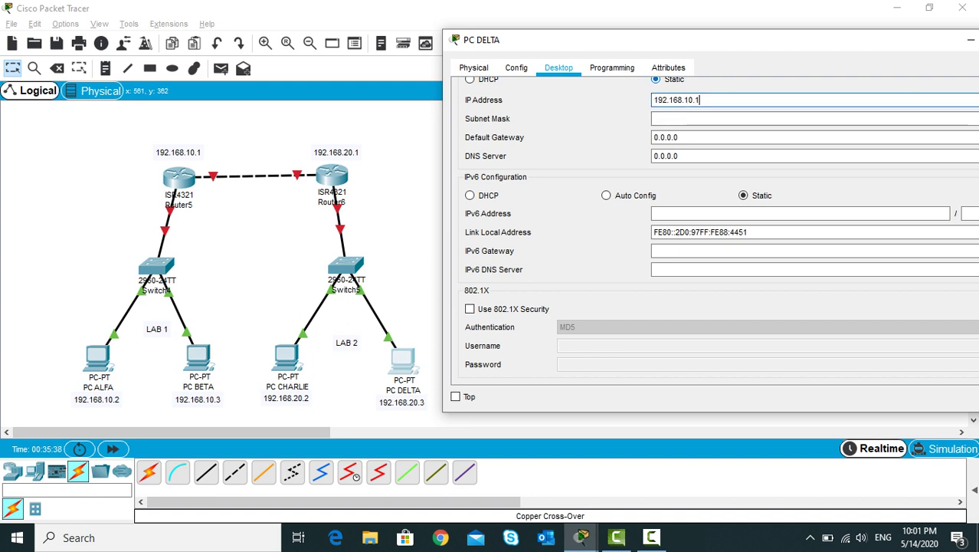
double_click(688, 100)
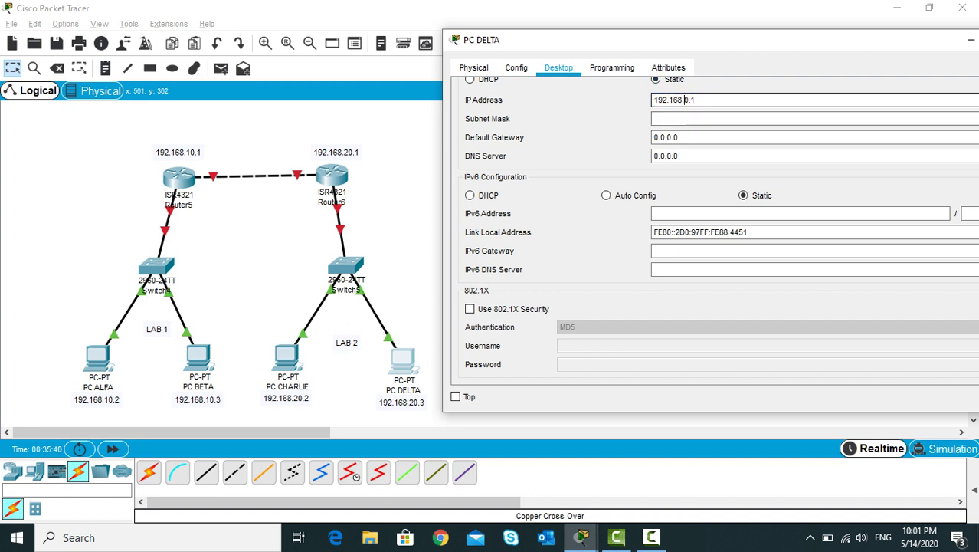
type("20")
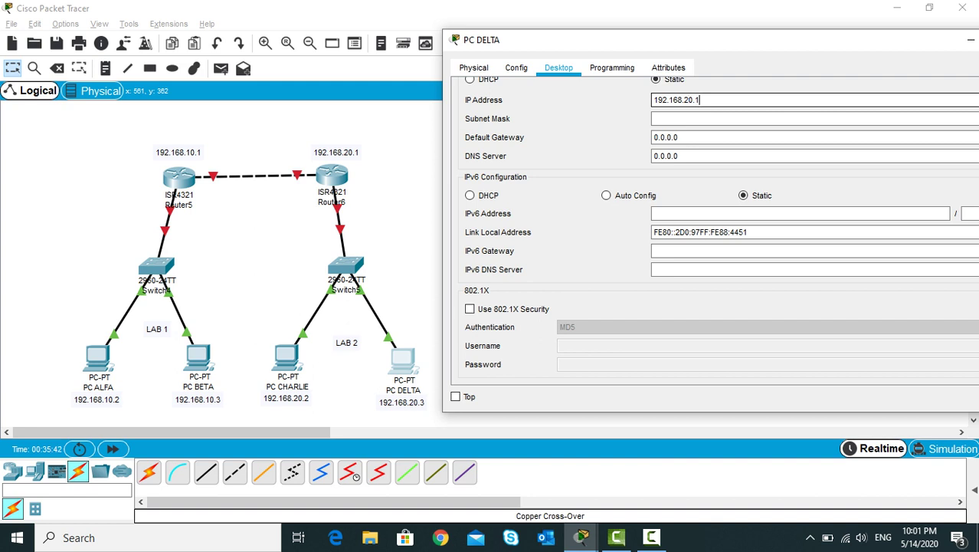
key("BackSpace")
type("3")
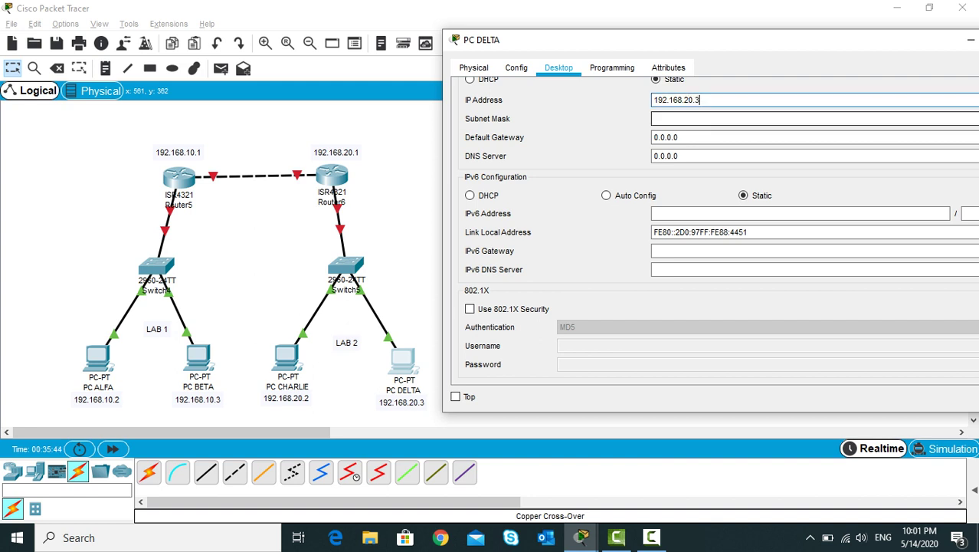
key("Tab")
Set PC DELTA's default gateway to 192.168.20.1 and close its settings.
key("Tab")
key("shift+Left")
key("shift+Left")
key("shift+Left")
key("shift+Left")
key("shift+Left")
key("shift+Left")
key("shift+Left")
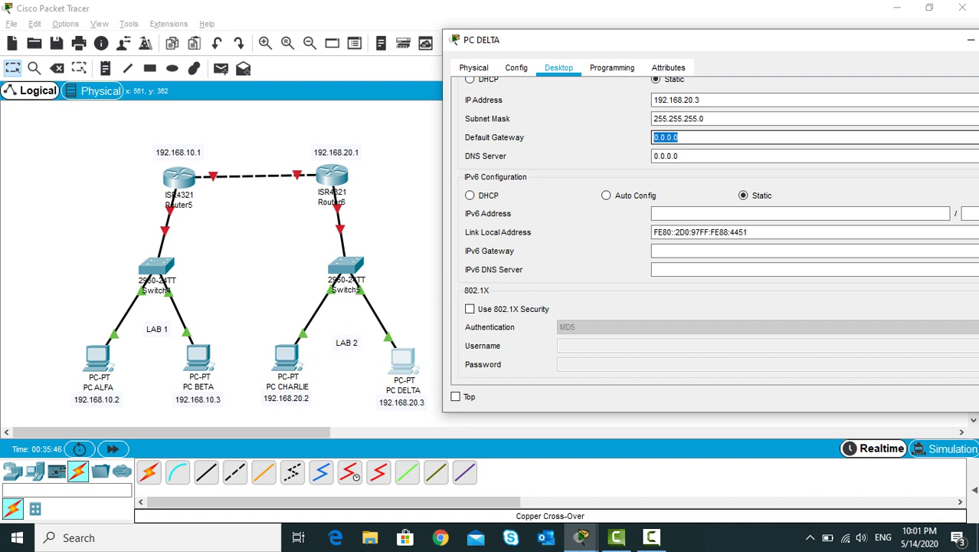
type("192.168.10.1")
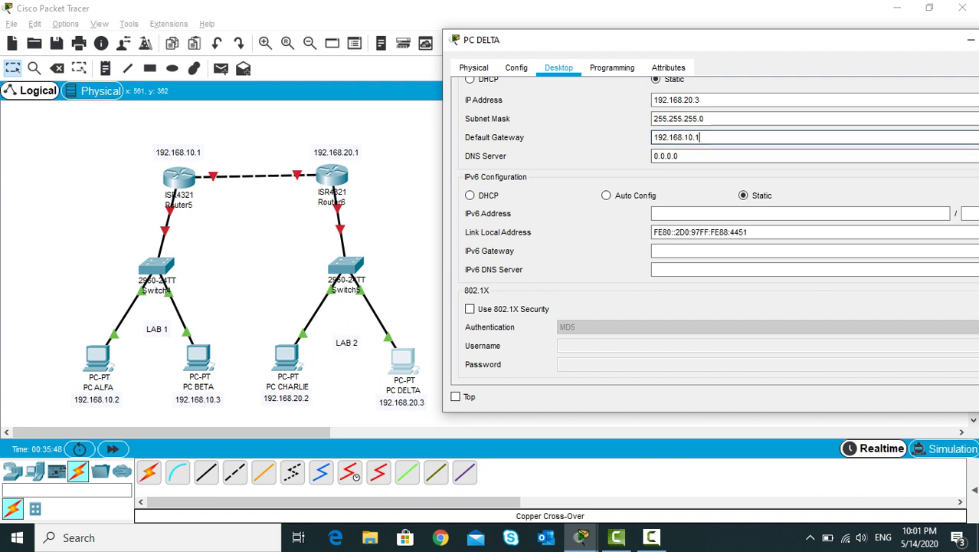
left_click(688, 138)
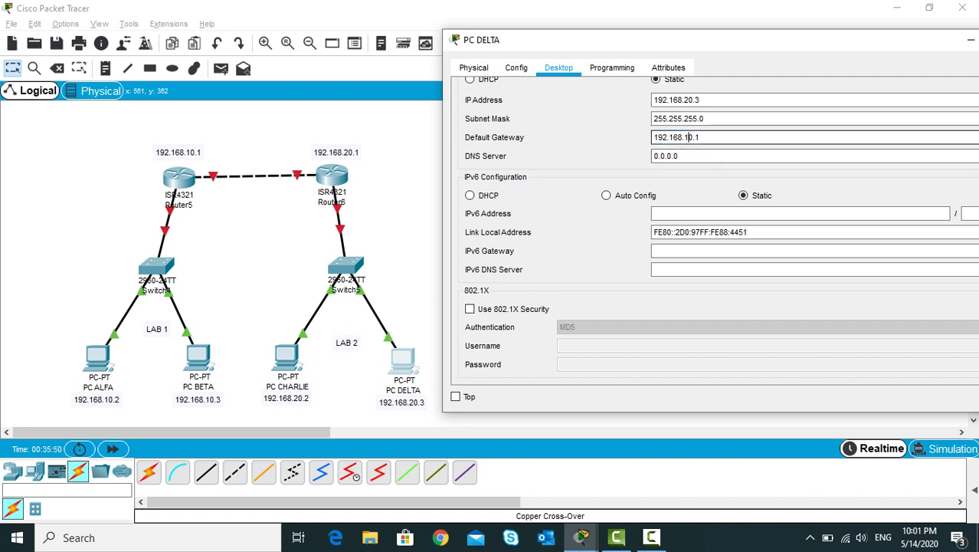
key("BackSpace")
type("2")
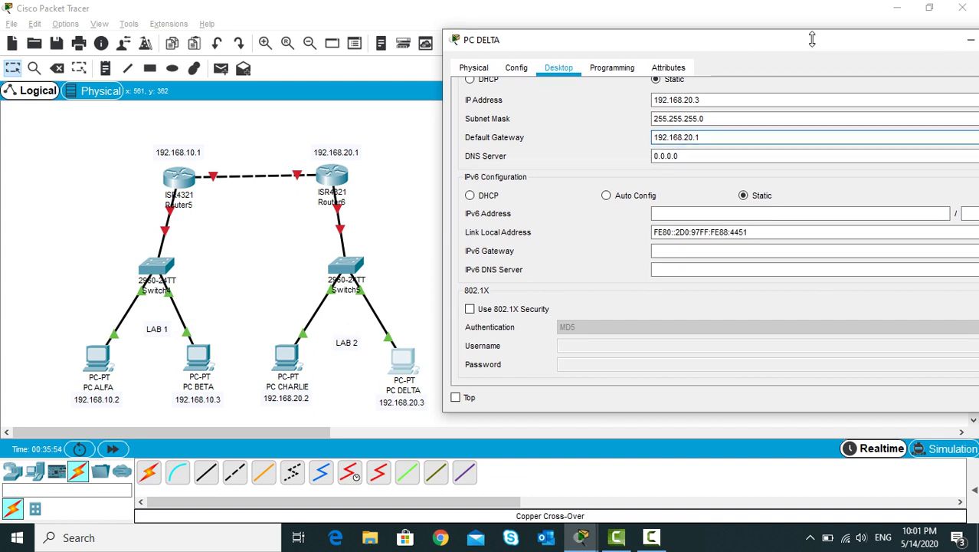
left_click_drag(801, 40, 684, 50)
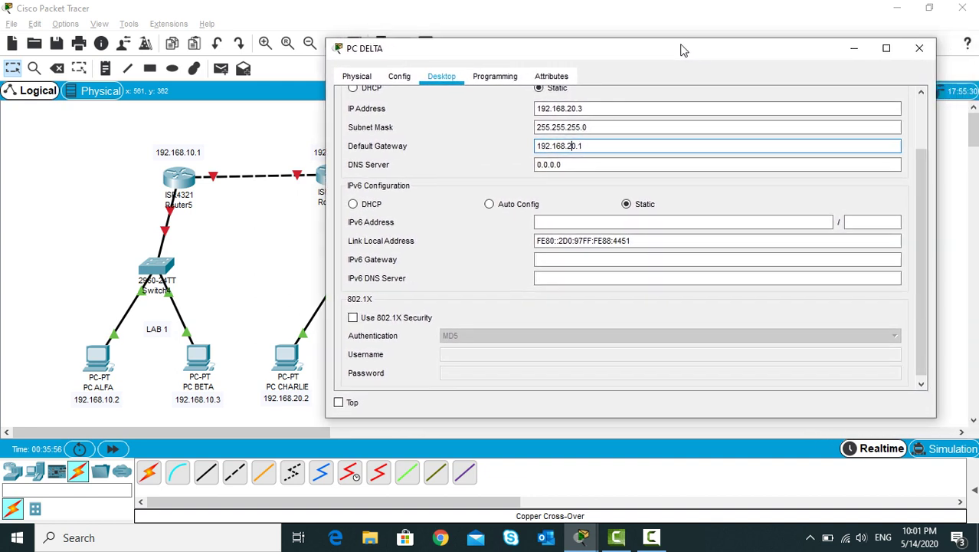
left_click(919, 48)
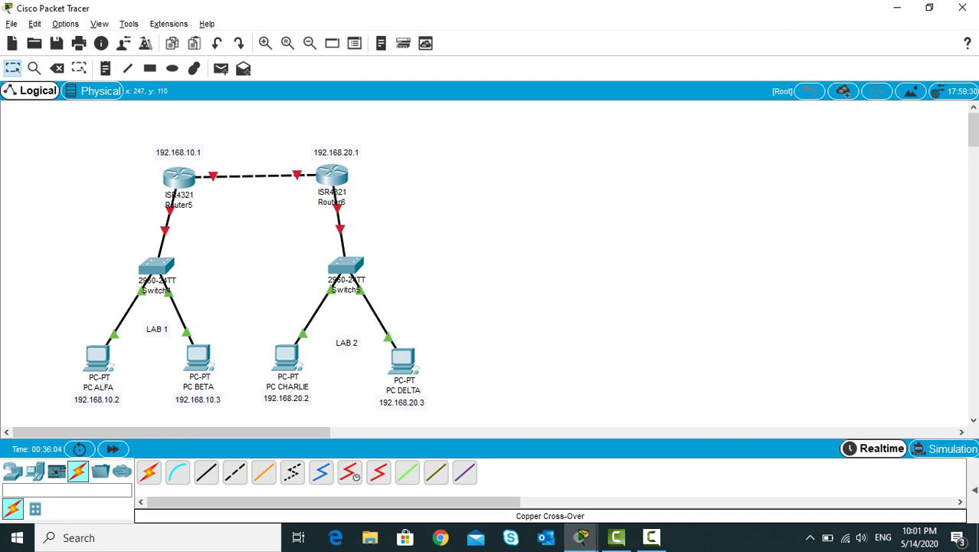
Configure Router5's GigabitEthernet0/0/0 with IP address 192.168.1.1 and subnet mask 255.255.255.0, and turn the port on.
left_click(179, 178)
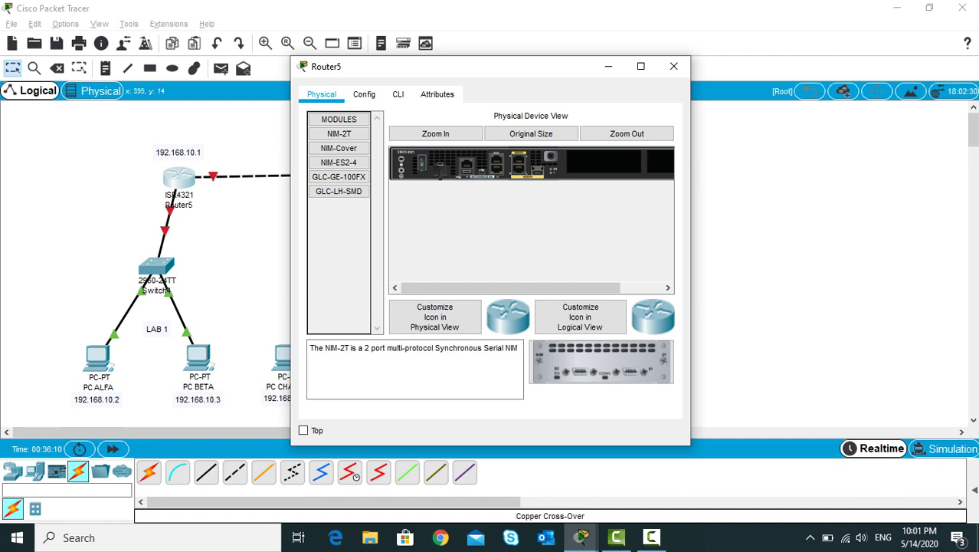
left_click(364, 94)
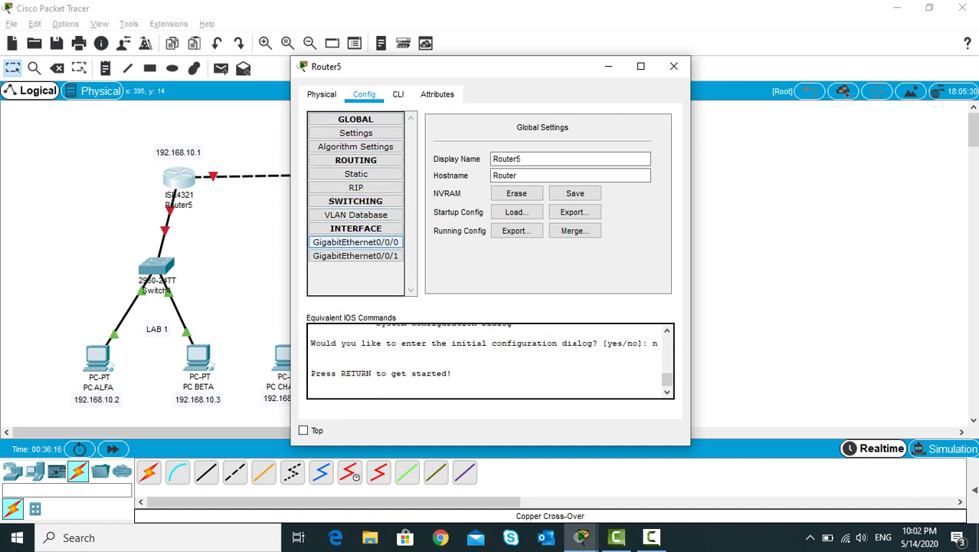
left_click(355, 242)
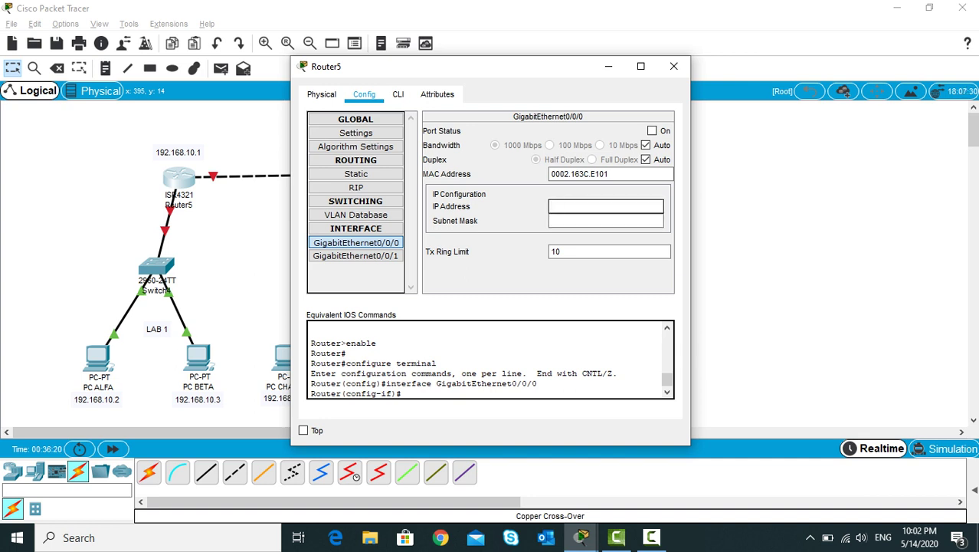
type("192.168.1.1")
left_click(576, 221)
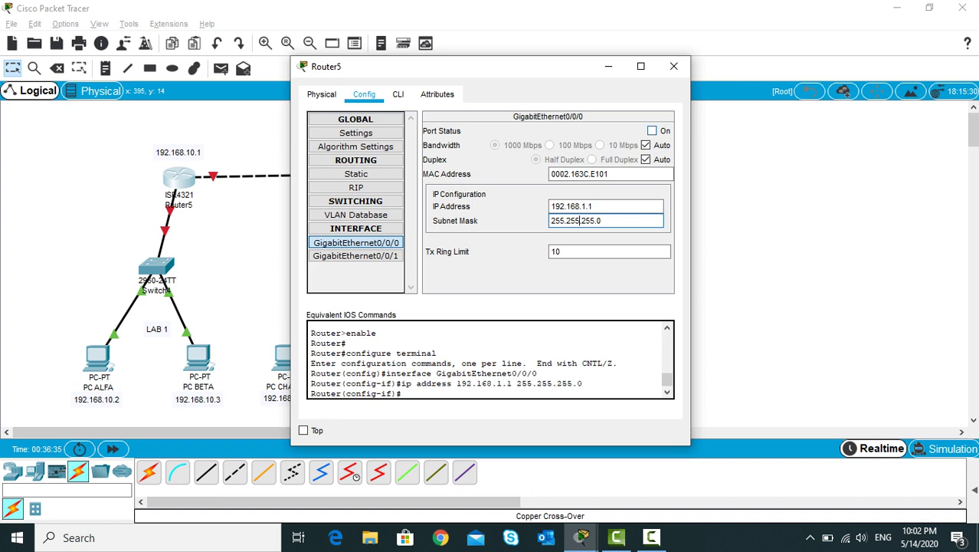
left_click(652, 130)
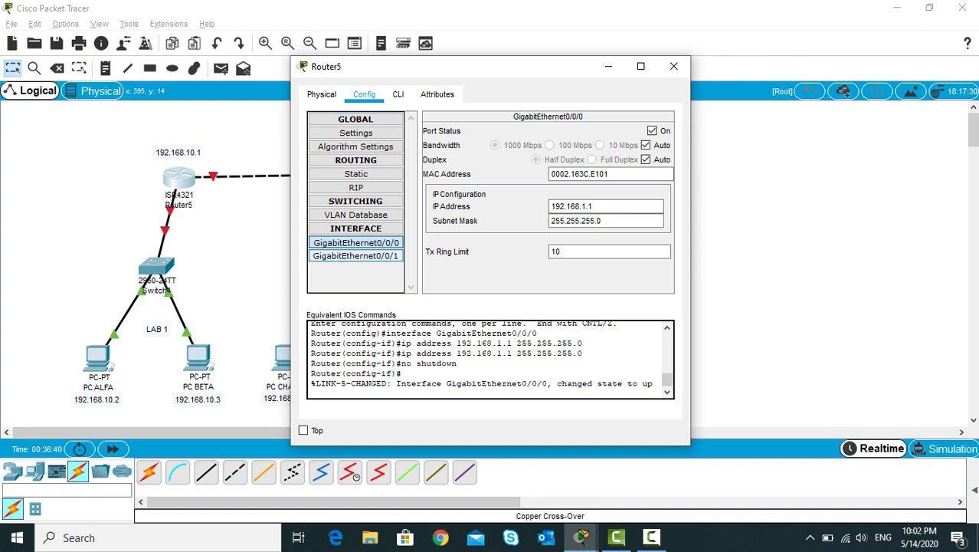
Configure Router5's GigabitEthernet0/0/1 with IP address 192.168.10.1 and subnet mask 255.255.255.0, and turn the port on.
left_click(355, 255)
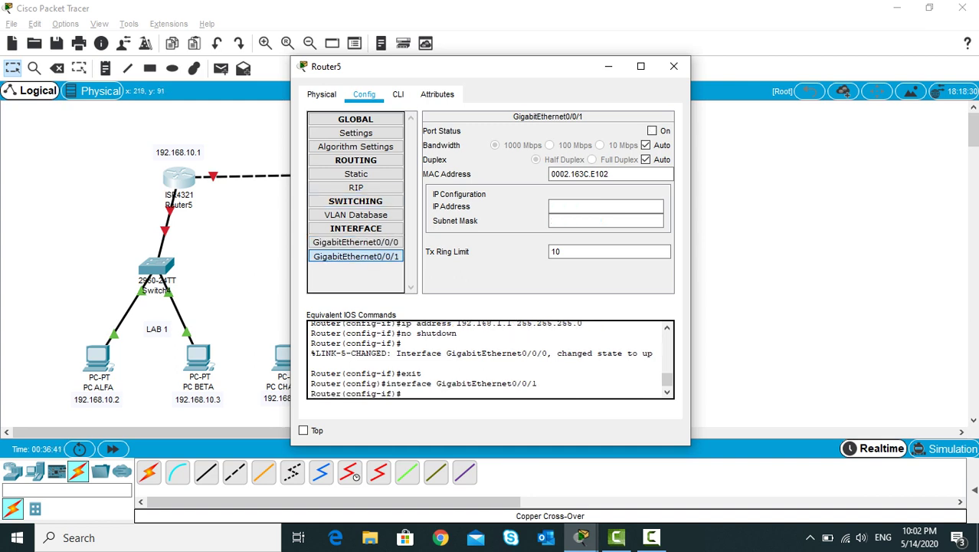
left_click(605, 206)
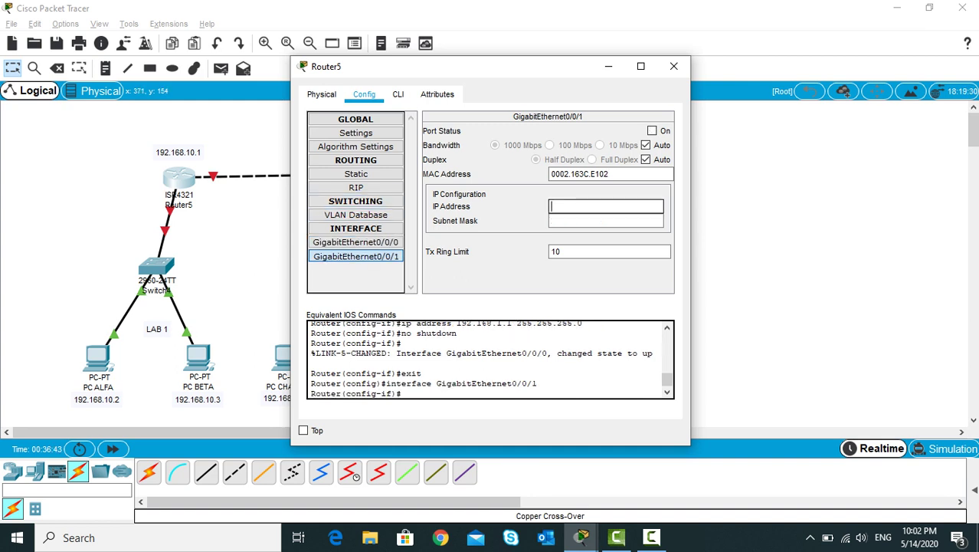
type("192.168.10.1")
left_click(605, 221)
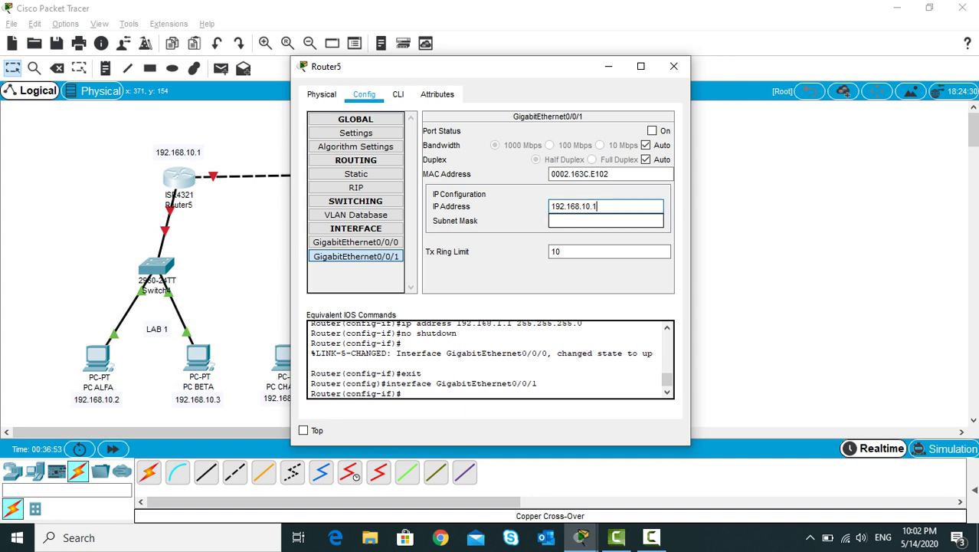
left_click(566, 221)
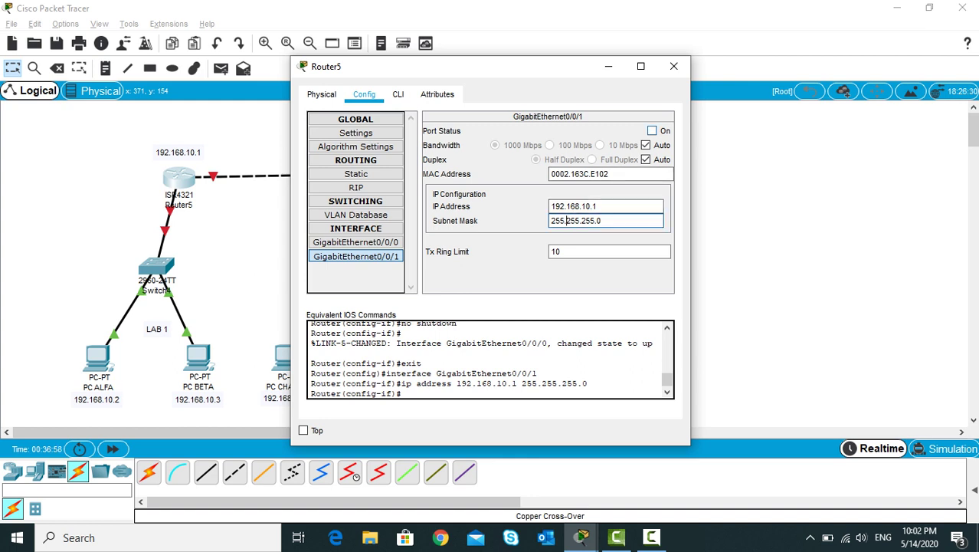
left_click(652, 130)
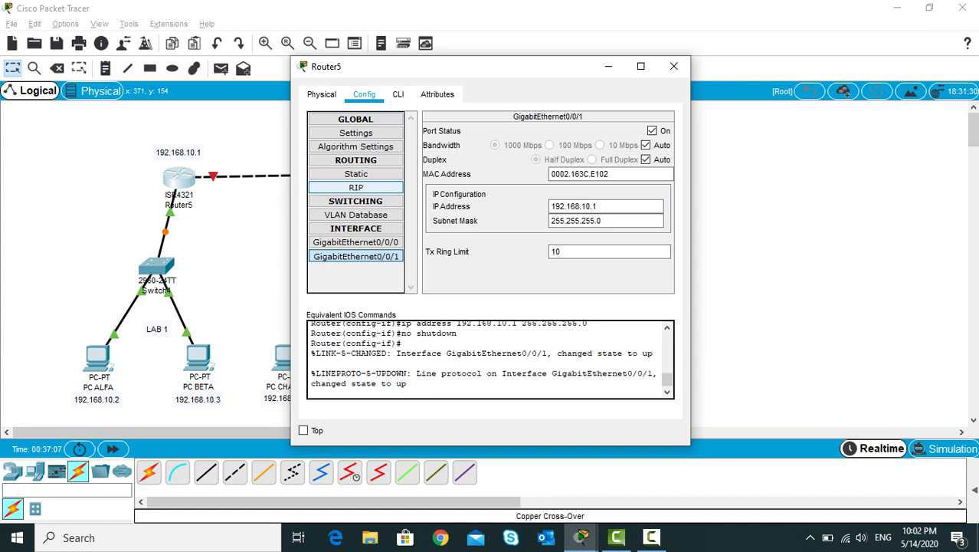
Copy GigabitEthernet0/0/0's IP address 192.168.1.1 and add it as a network in Router5's RIP routing.
left_click(356, 187)
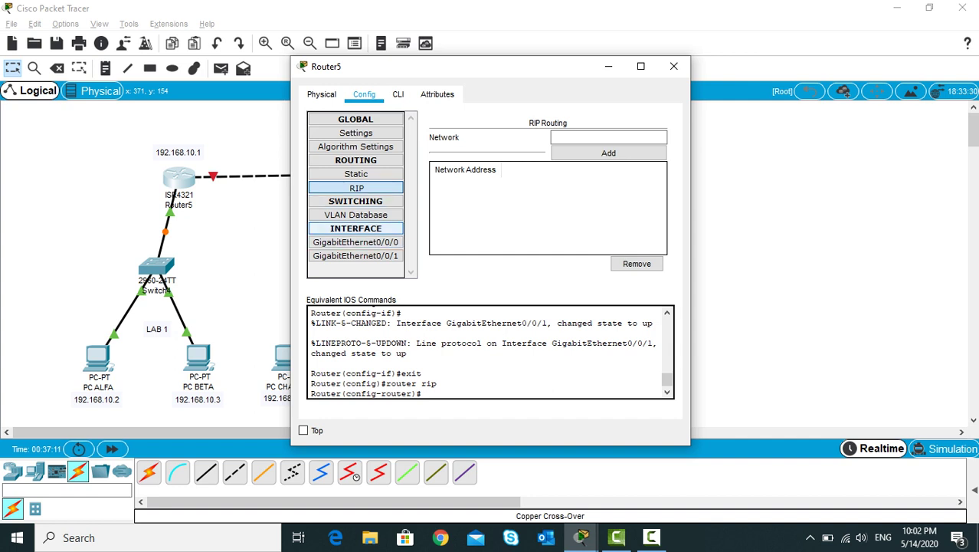
left_click(356, 242)
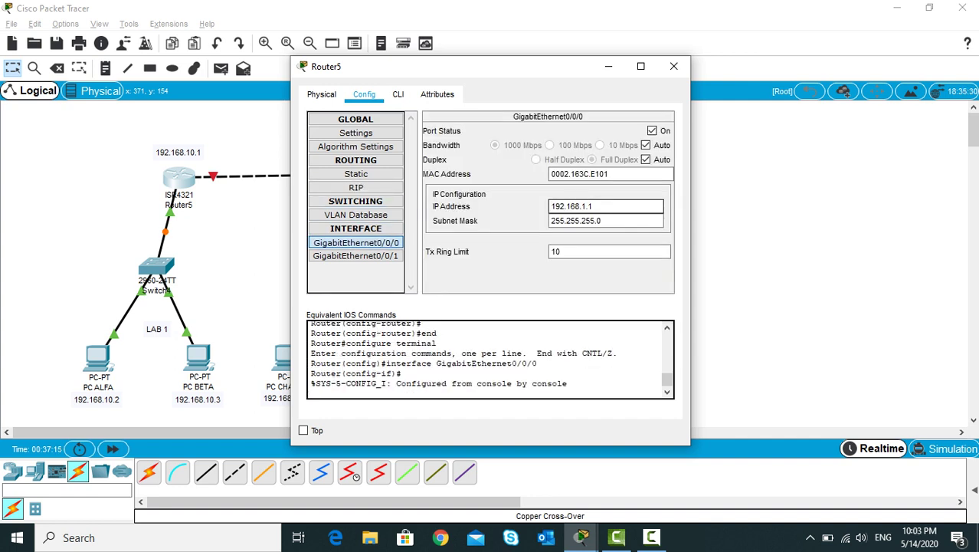
left_click_drag(551, 206, 592, 206)
key("ctrl+c")
left_click(357, 187)
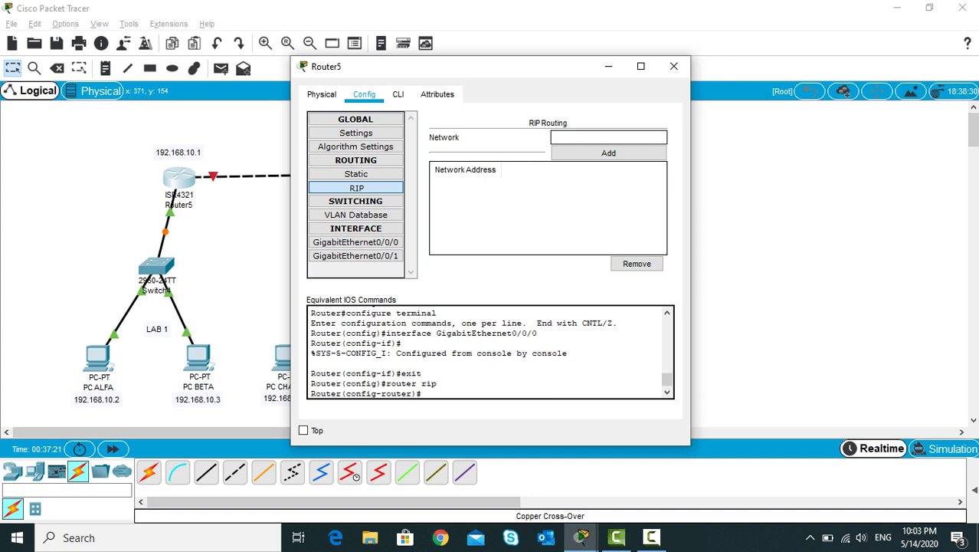
key("ctrl+v")
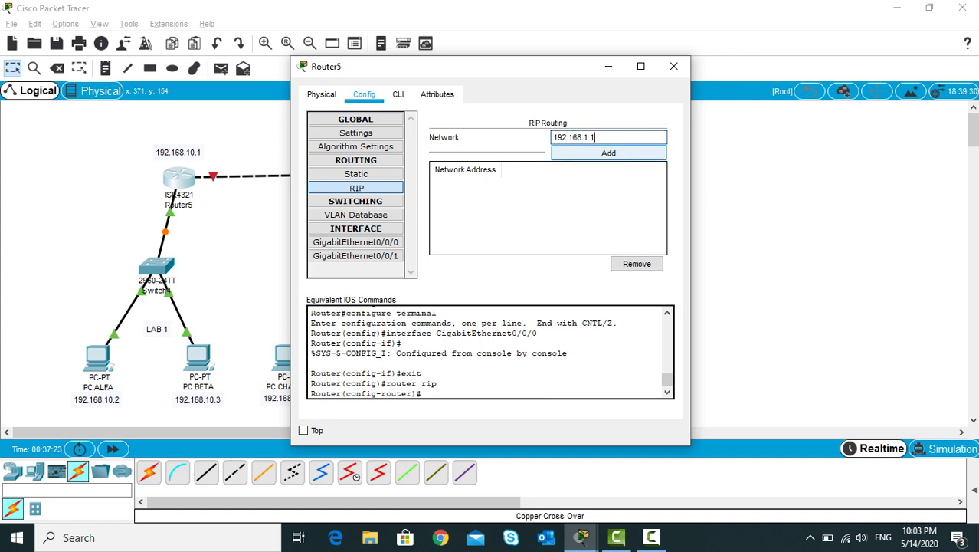
key("Return")
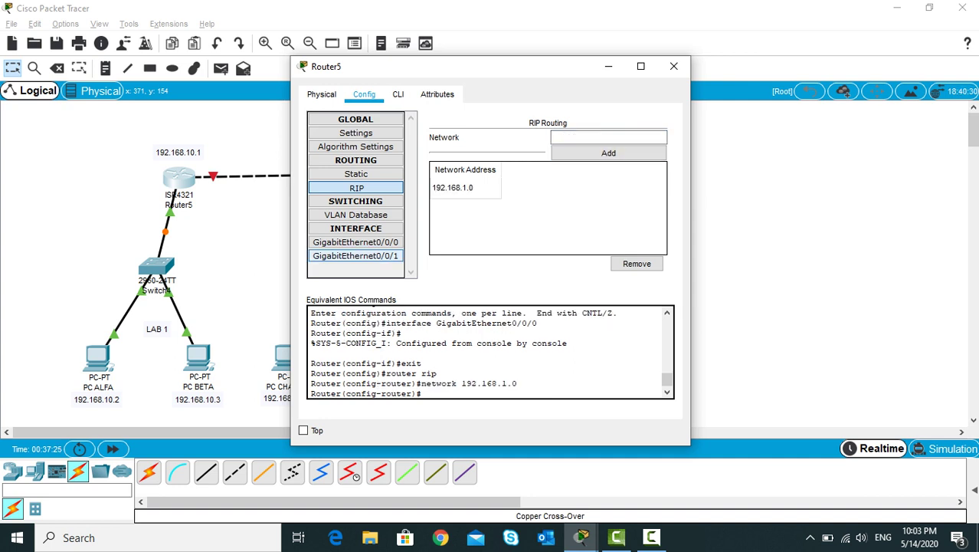
Copy GigabitEthernet0/0/1's IP address 192.168.10.1, add it as a network in Router5's RIP routing, and close the router's settings.
left_click(355, 255)
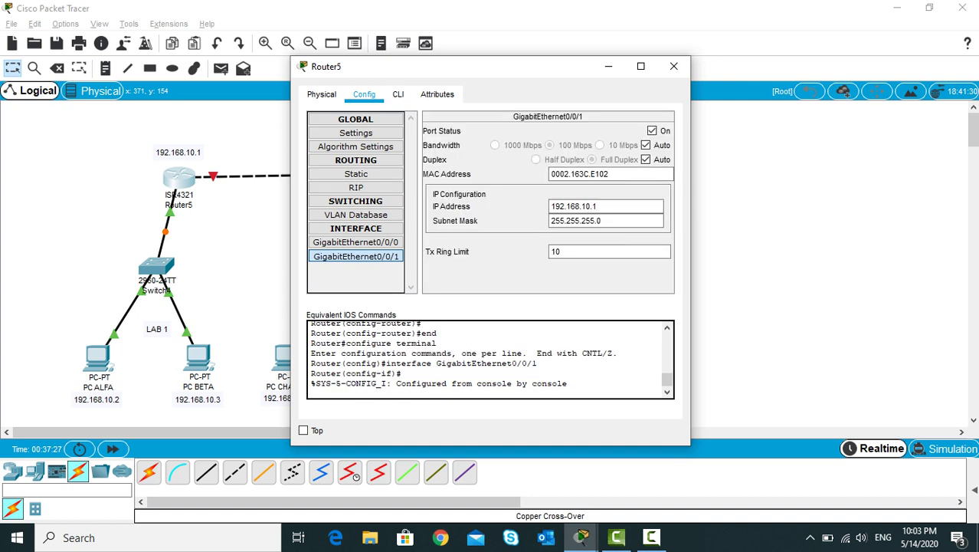
left_click_drag(550, 206, 598, 206)
key("ctrl+c")
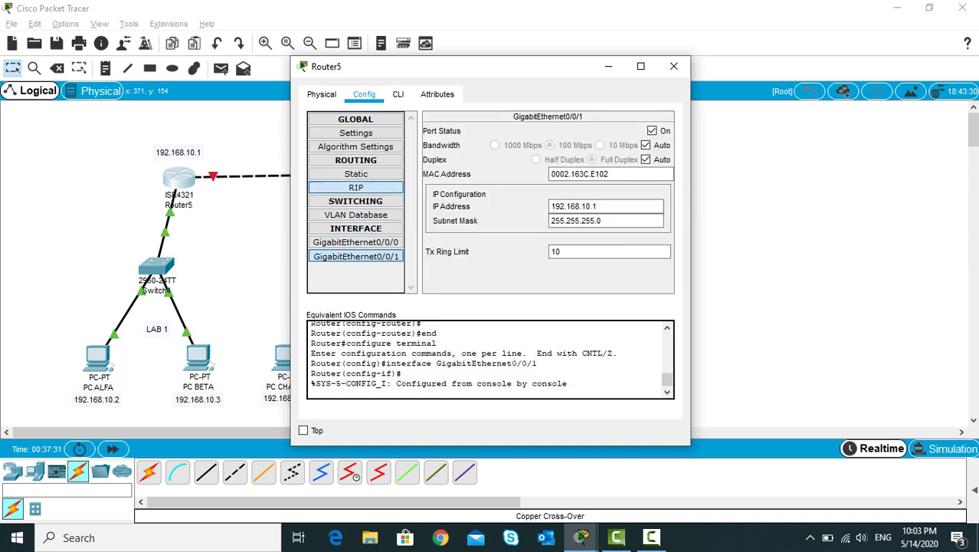
left_click(356, 187)
left_click(605, 137)
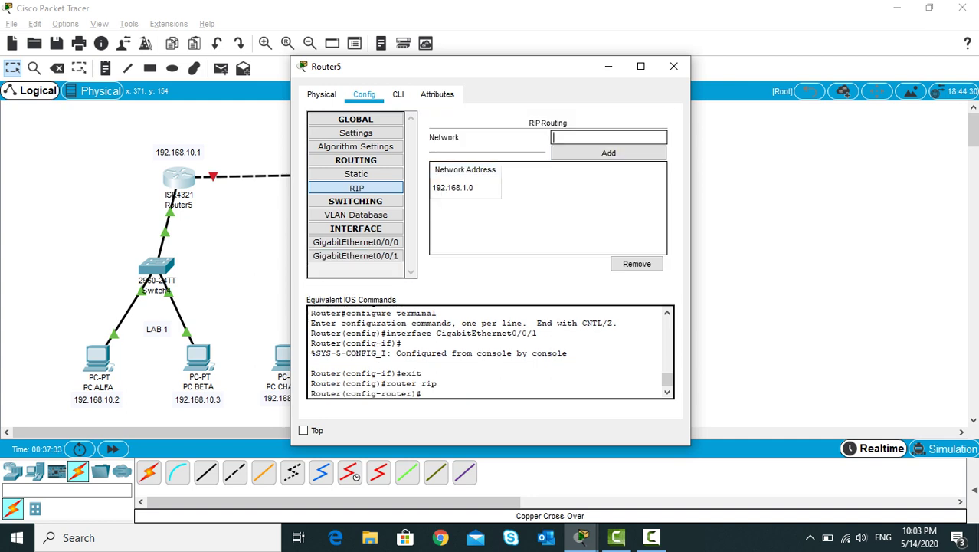
key("ctrl+v")
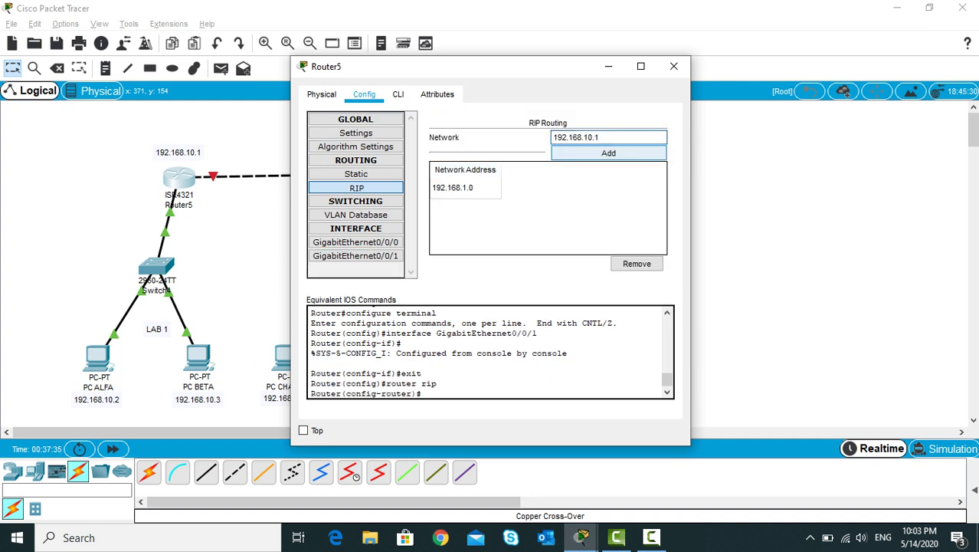
left_click(608, 152)
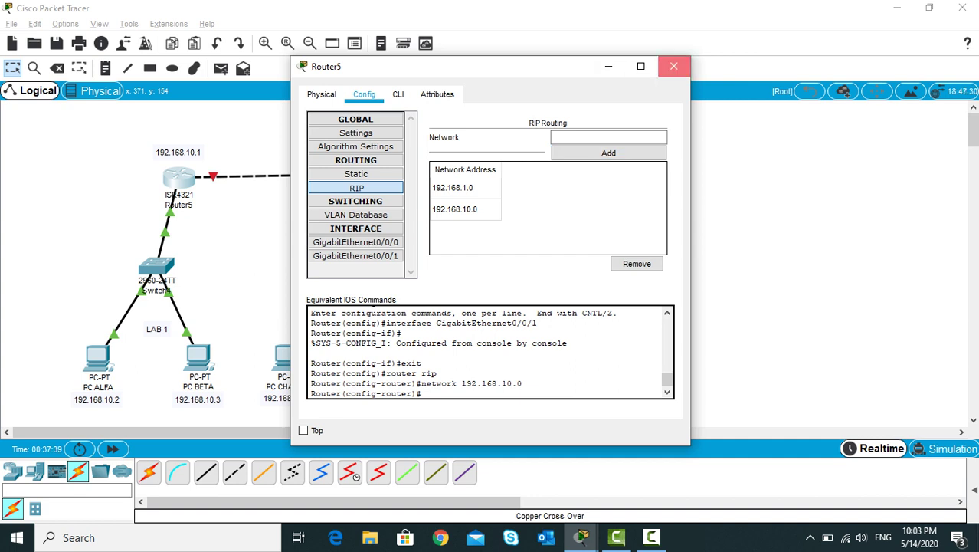
left_click(674, 66)
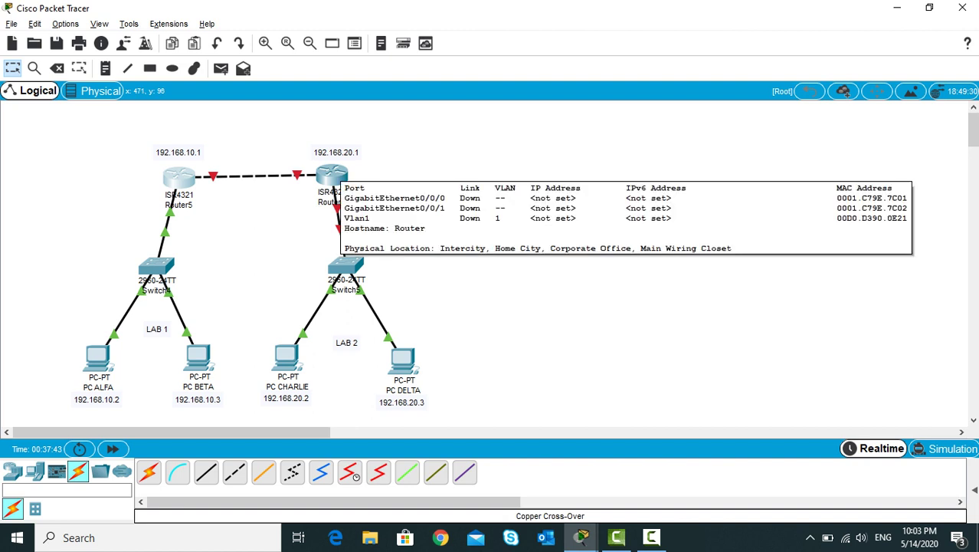
Configure Router6's GigabitEthernet0/0/0 with IP address 192.168.1.2 and subnet mask 255.255.255.0, and turn the port on.
left_click(331, 178)
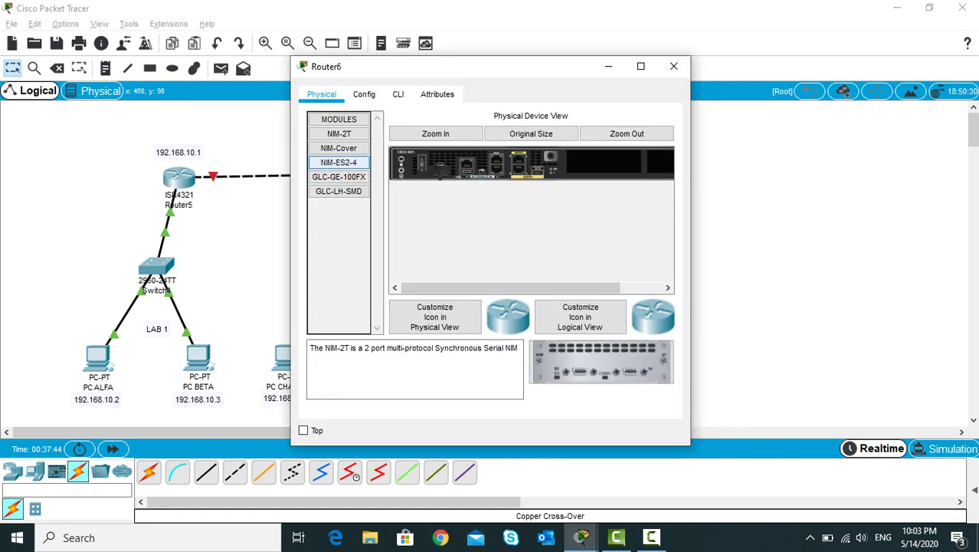
left_click(364, 93)
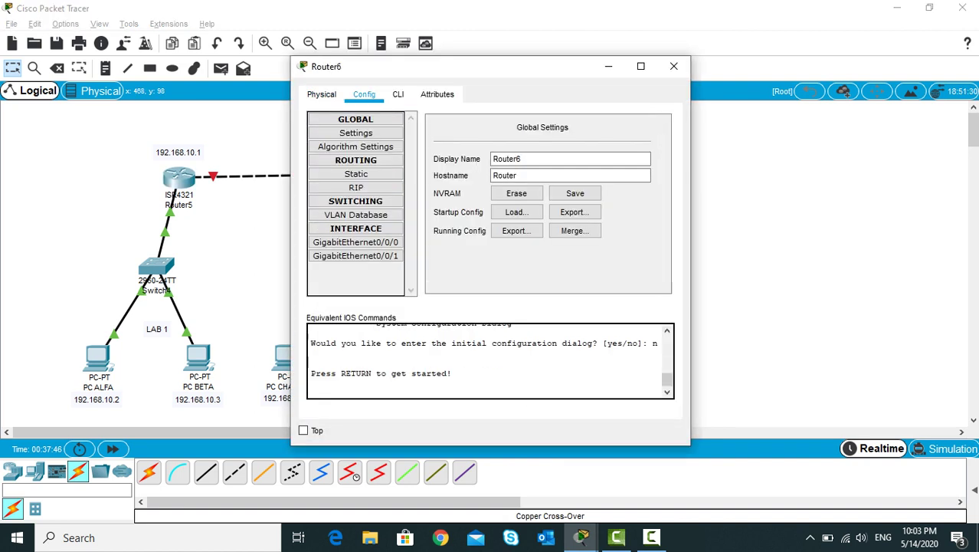
left_click_drag(398, 66, 554, 70)
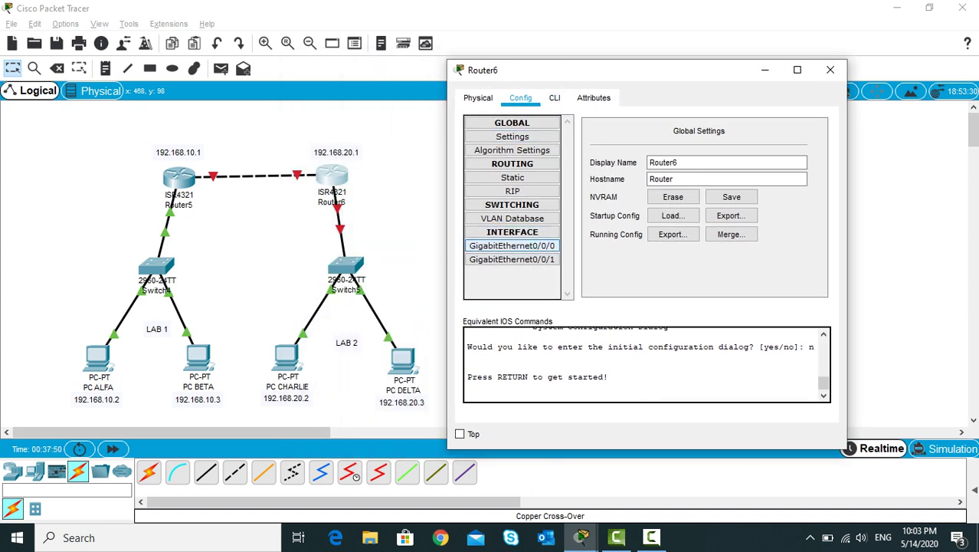
left_click(512, 246)
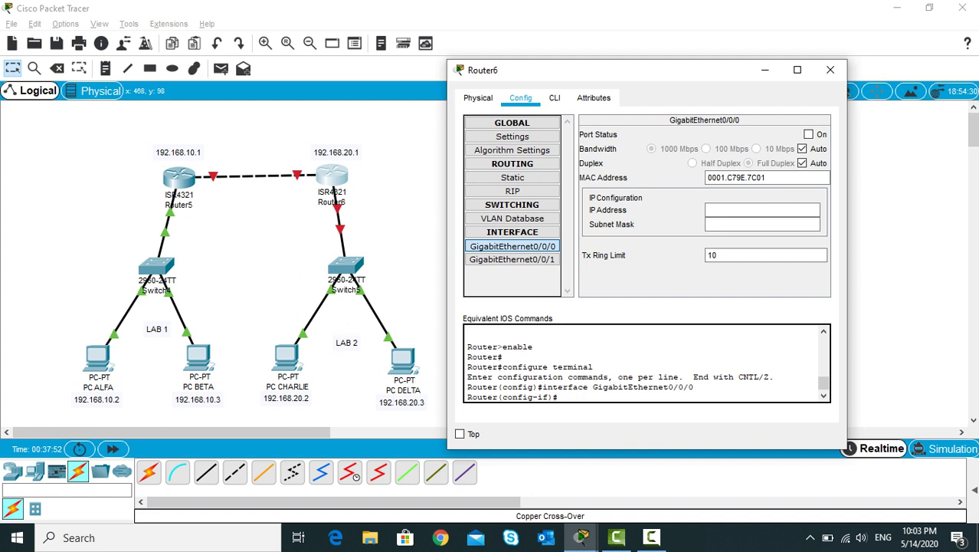
left_click(761, 210)
type("192")
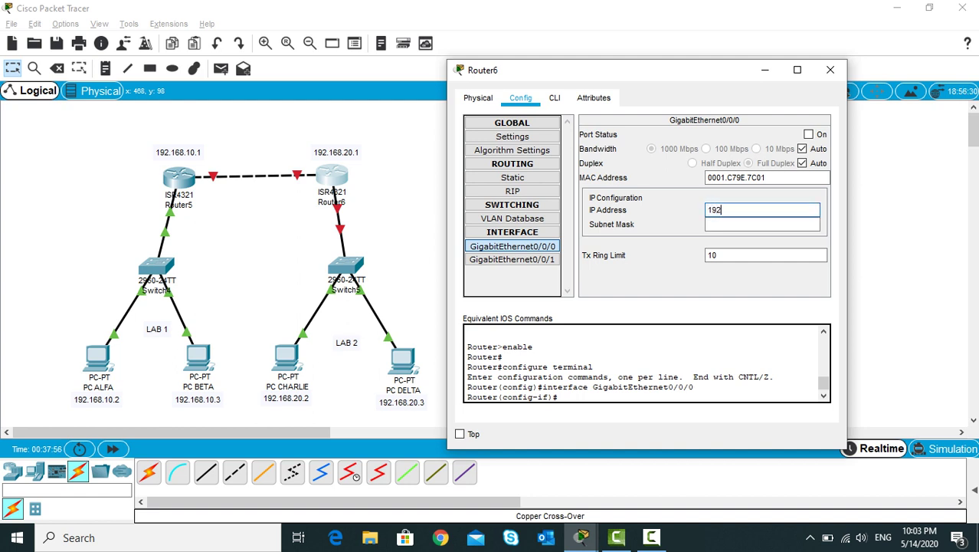
type(".168.")
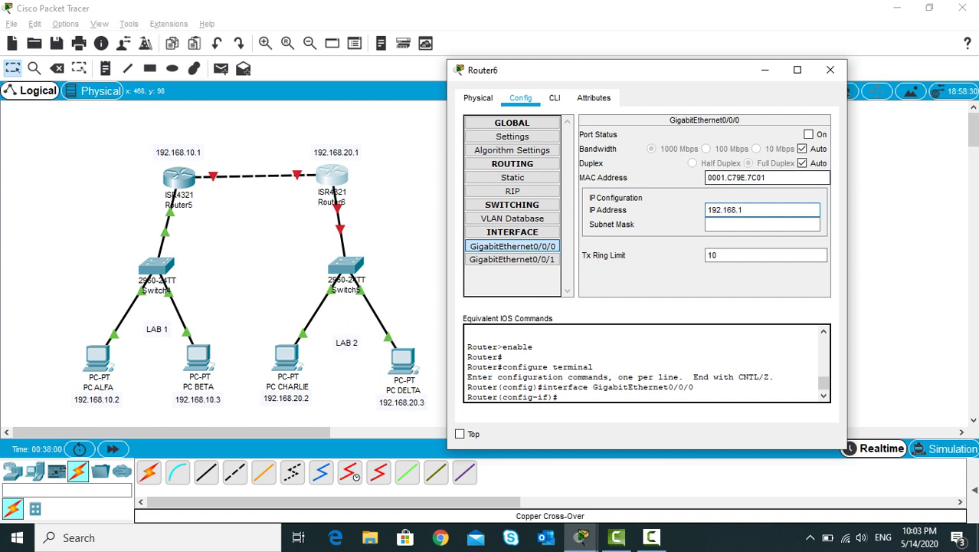
type("1.2")
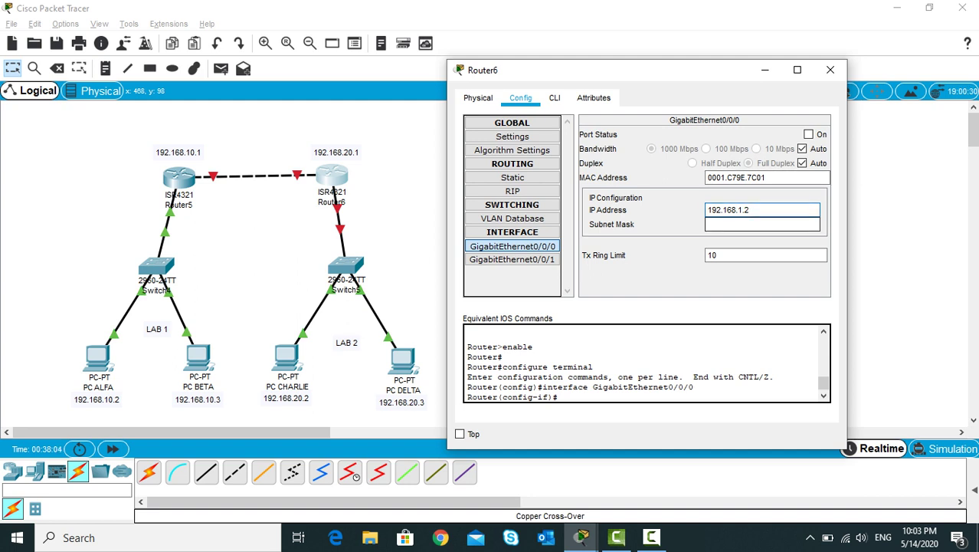
key("Tab")
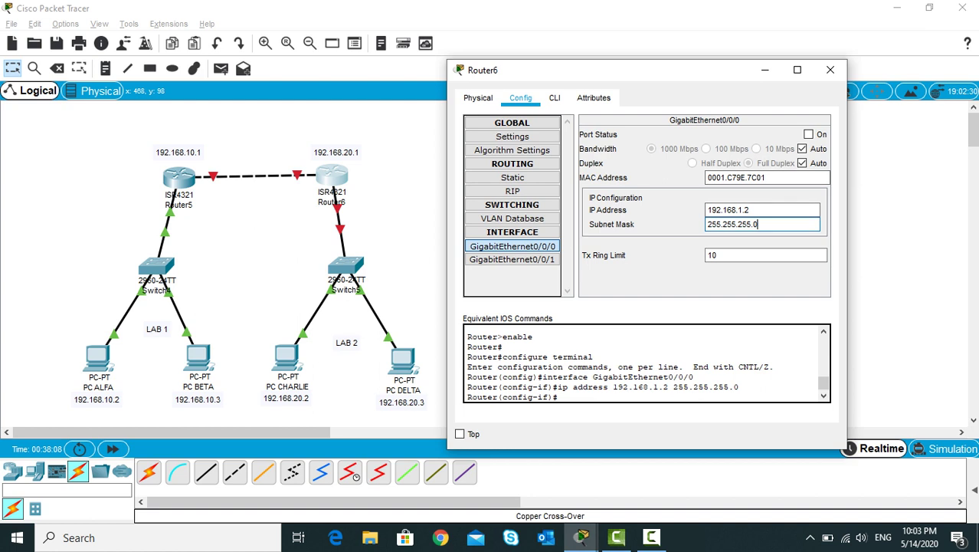
left_click(808, 134)
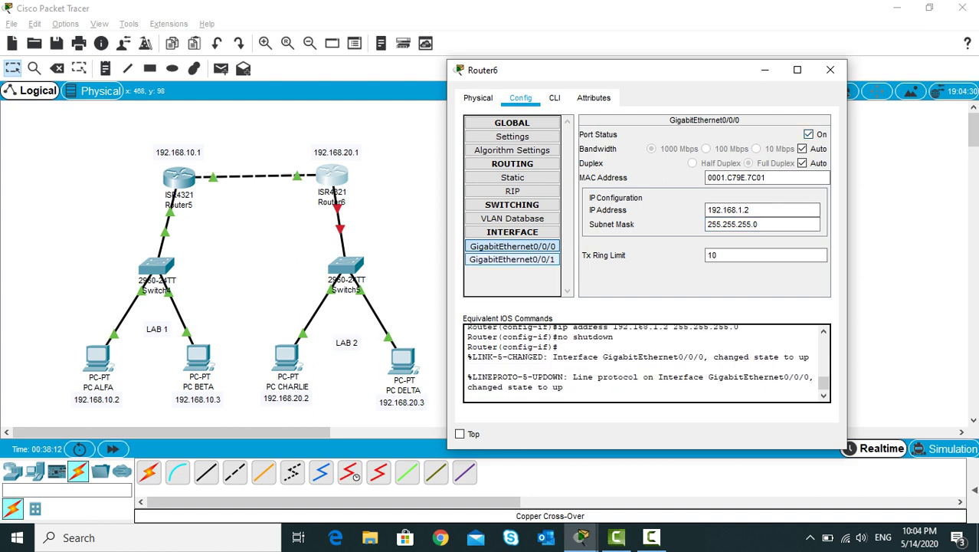
Configure Router6's GigabitEthernet0/0/1 with IP address 192.168.20.1 and subnet mask 255.255.255.0, and turn the port on.
left_click(512, 259)
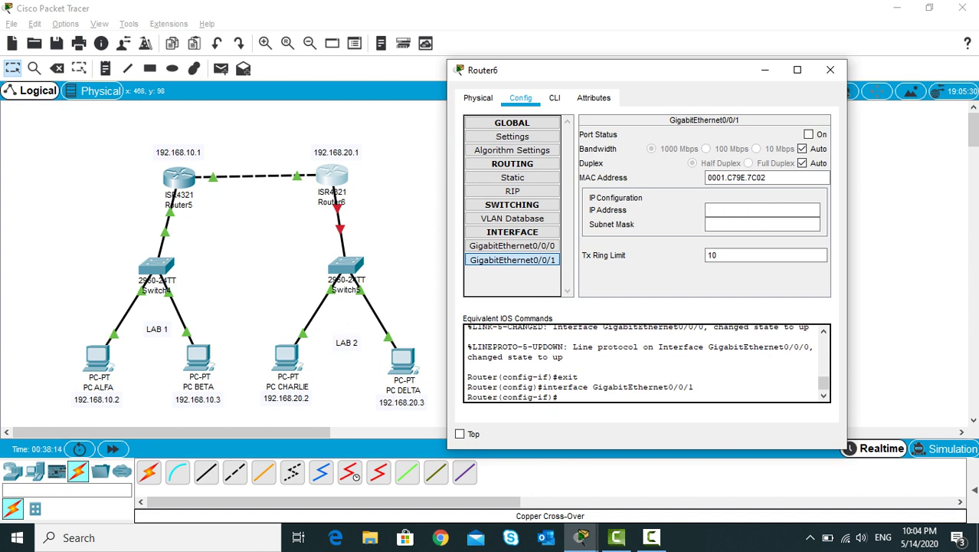
left_click(708, 210)
type("19")
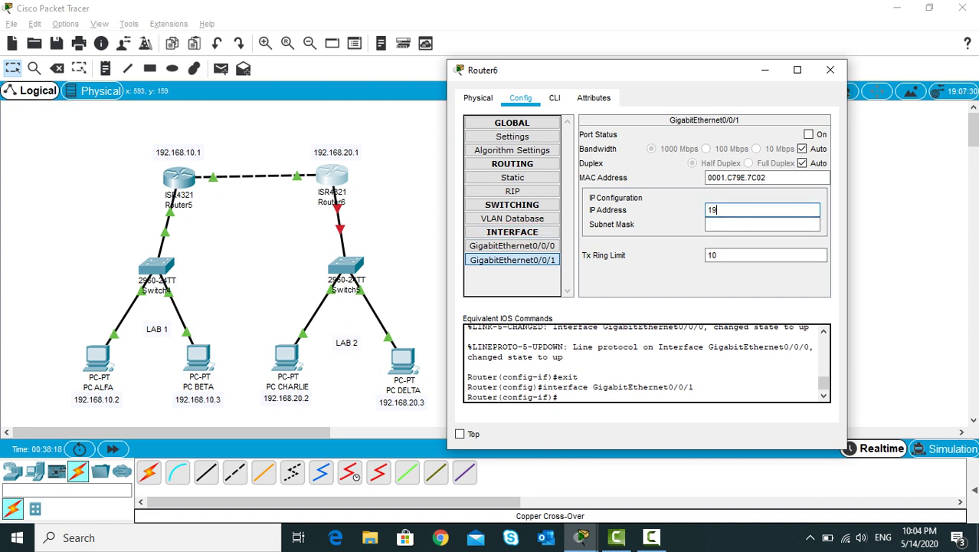
type("2.168.20.1")
left_click(740, 224)
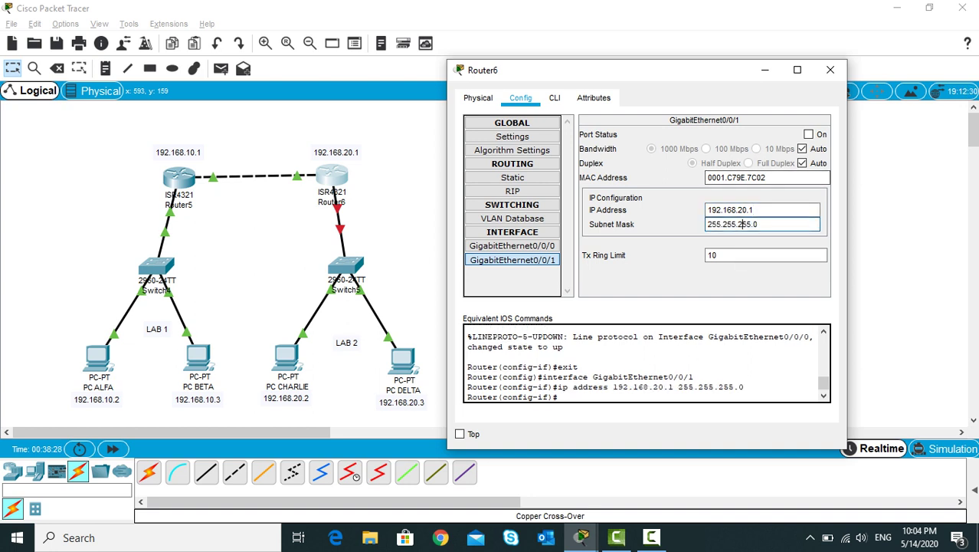
left_click(808, 135)
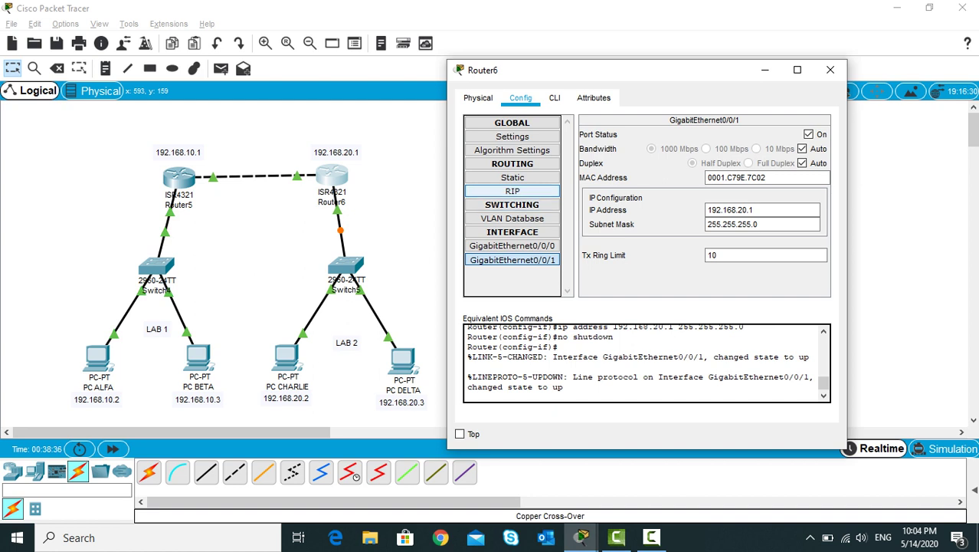
Copy GigabitEthernet0/0/0's IP address 192.168.1.2 and add it as a network in Router6's RIP routing.
left_click(513, 190)
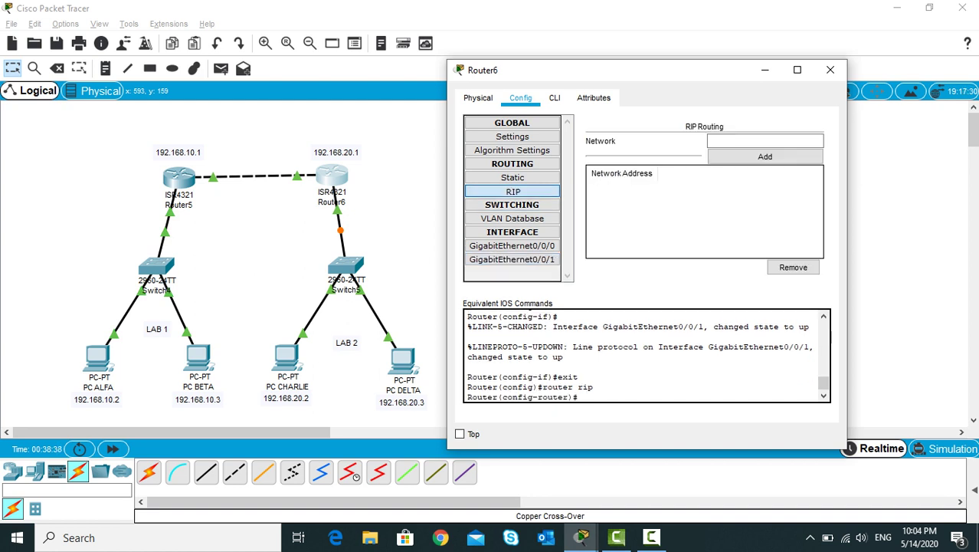
left_click(513, 245)
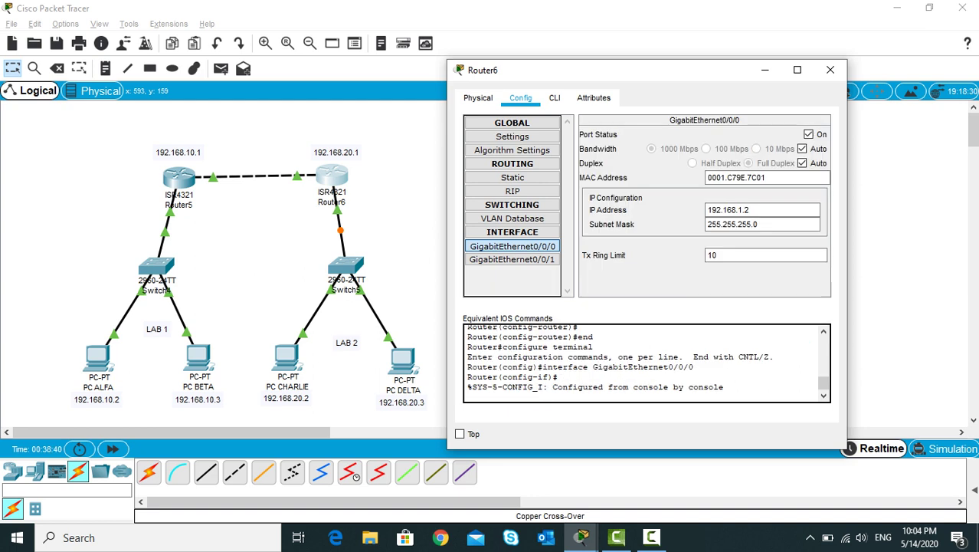
left_click_drag(706, 209, 749, 209)
key("ctrl+c")
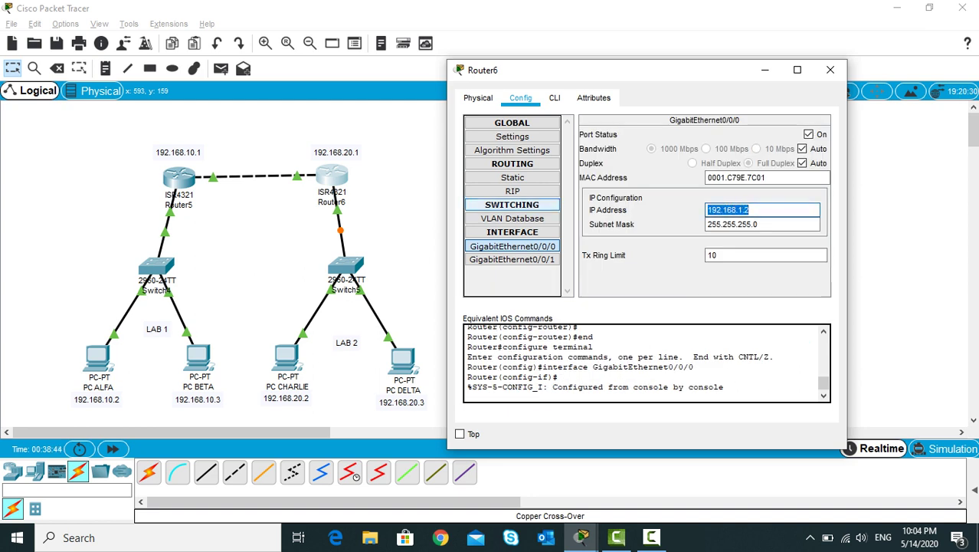
left_click(513, 191)
left_click(764, 141)
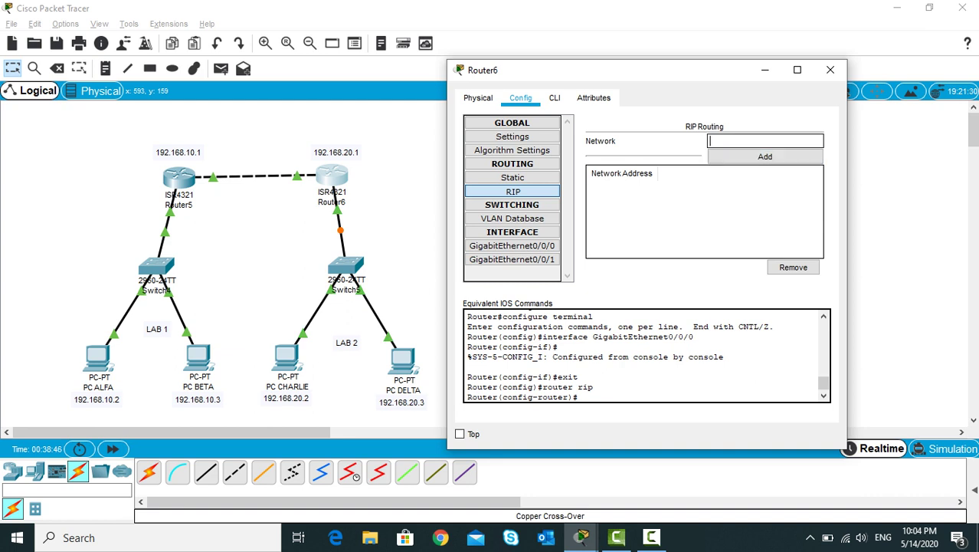
key("ctrl+v")
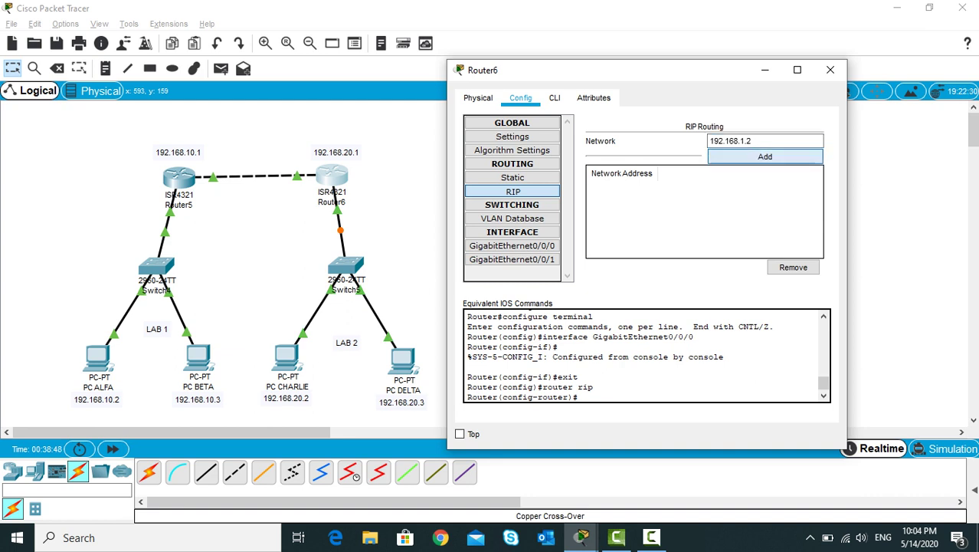
left_click(765, 156)
Copy GigabitEthernet0/0/1's IP address 192.168.20.1, add it as a network in Router6's RIP routing, and close the router's settings.
left_click(512, 259)
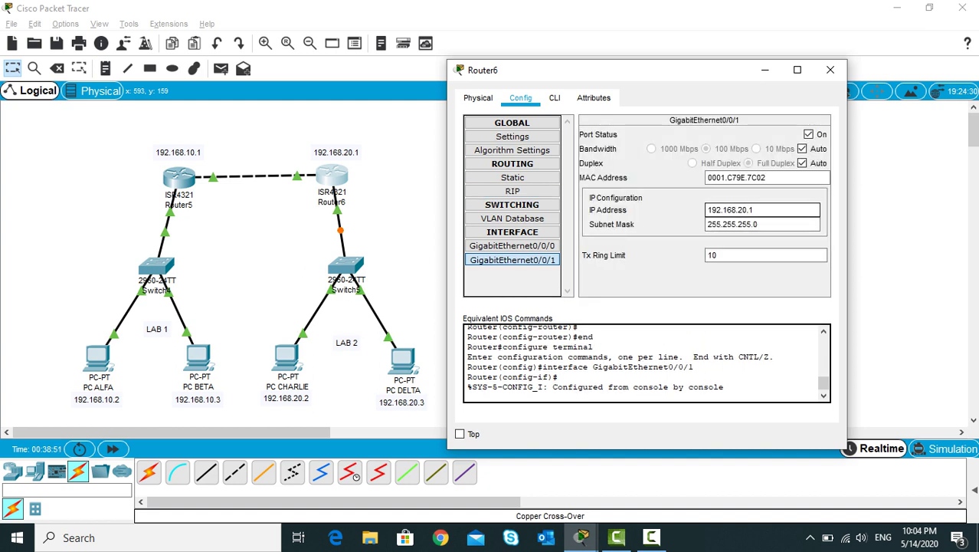
left_click_drag(706, 210, 756, 210)
key("ctrl+c")
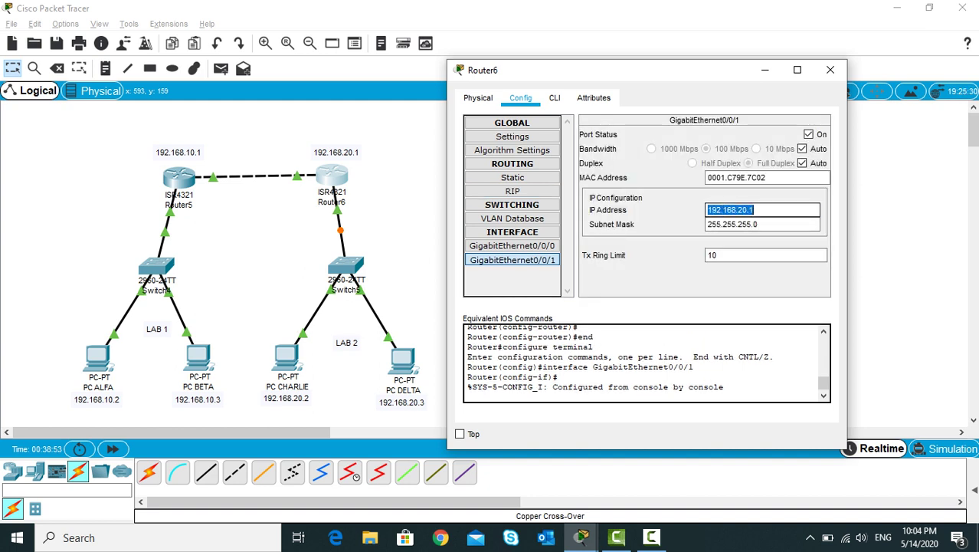
left_click(512, 191)
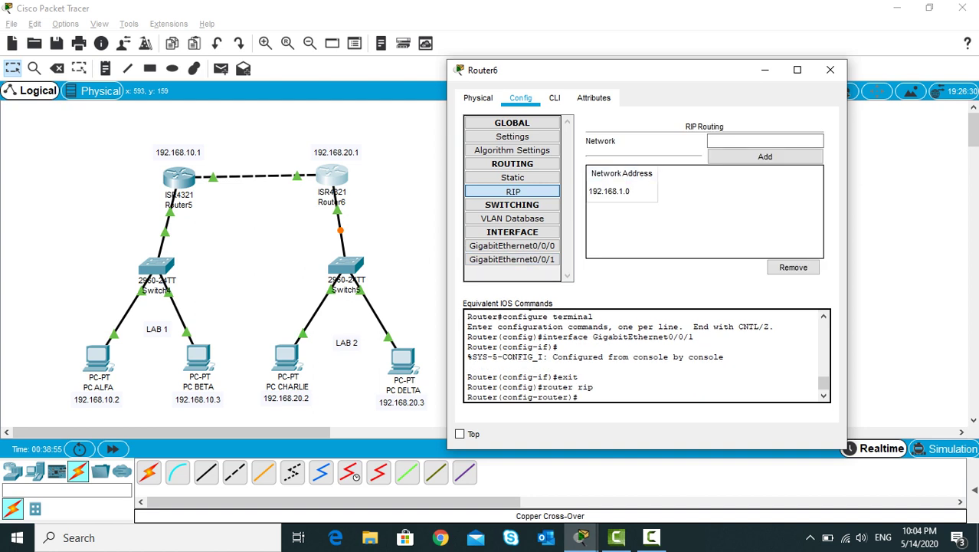
left_click(765, 141)
key("ctrl+v")
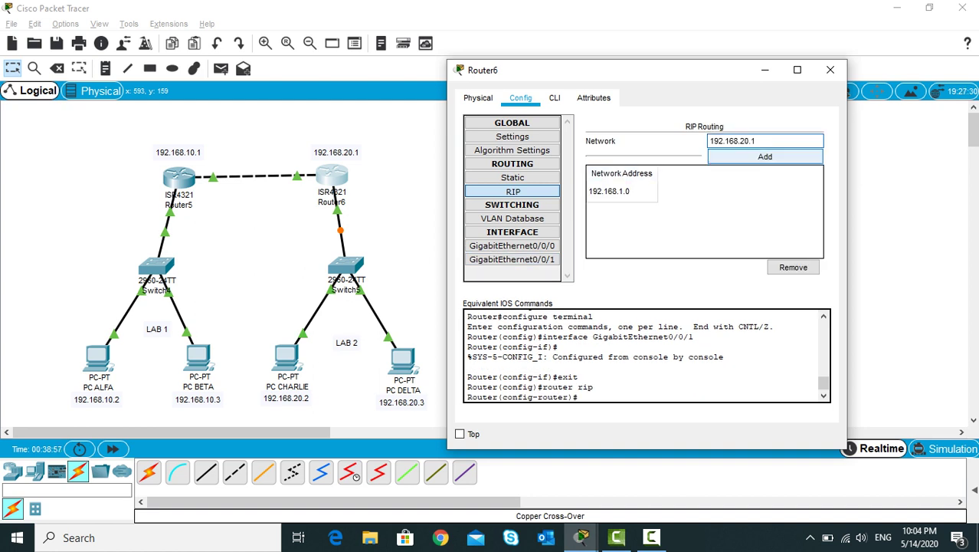
left_click(765, 156)
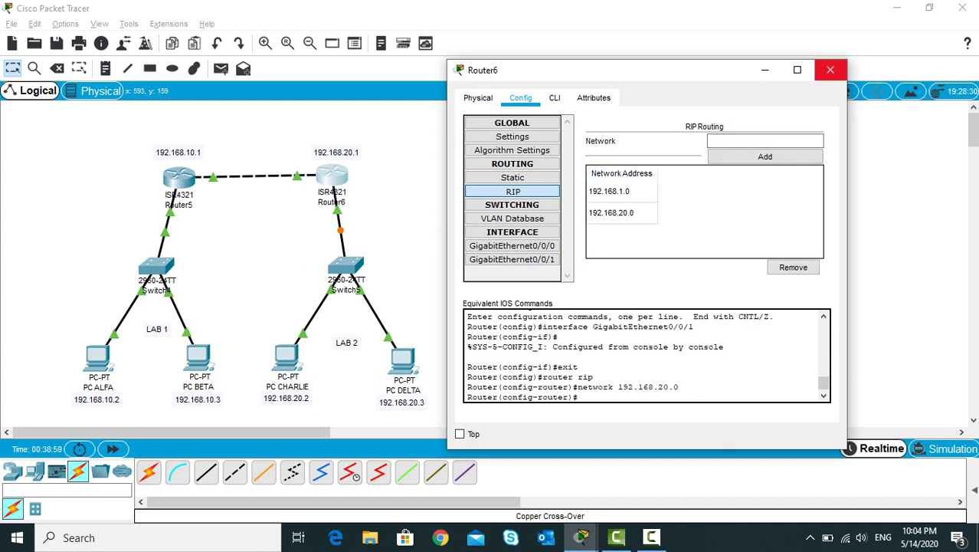
left_click(829, 69)
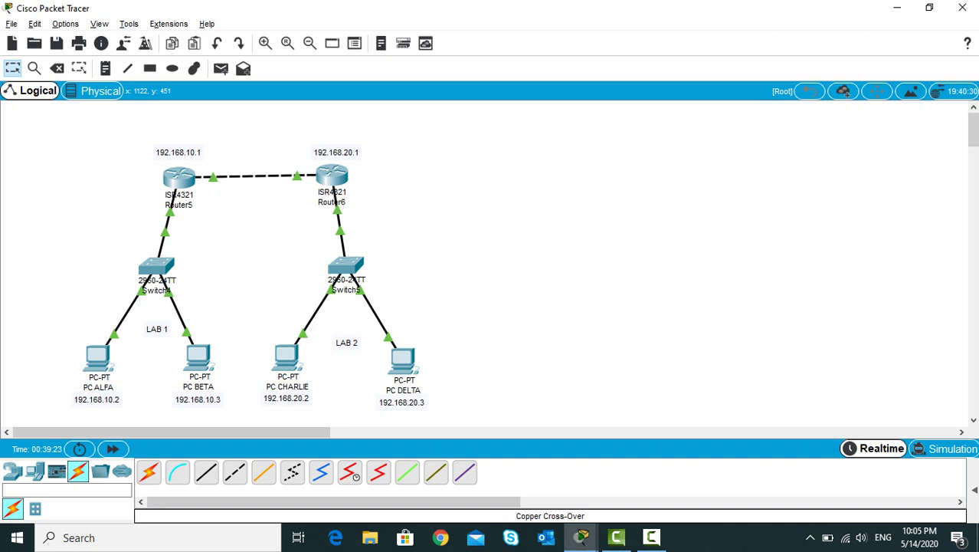
With the PDU list shown, send simple PDUs from PC ALFA to PC BETA and from PC CHARLIE to PC DELTA.
left_click(974, 490)
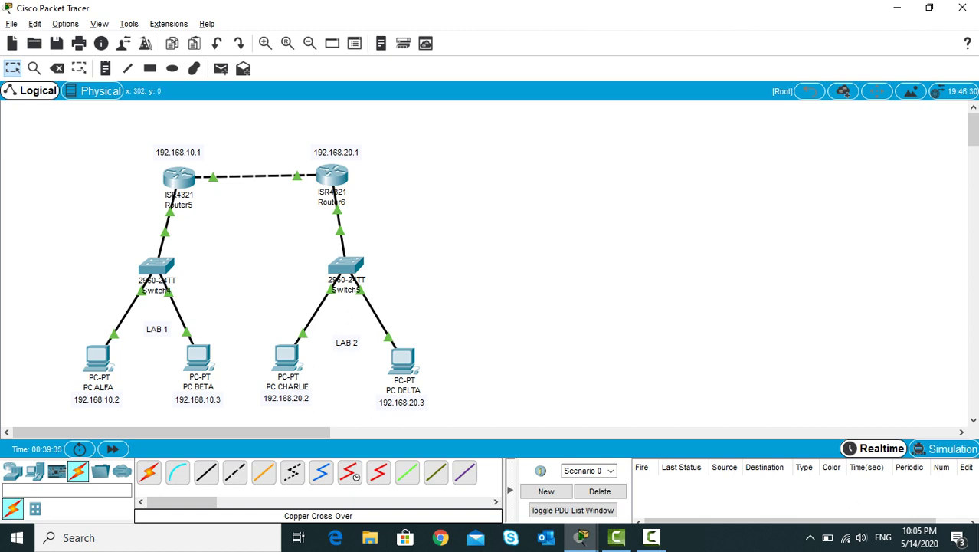
left_click(221, 68)
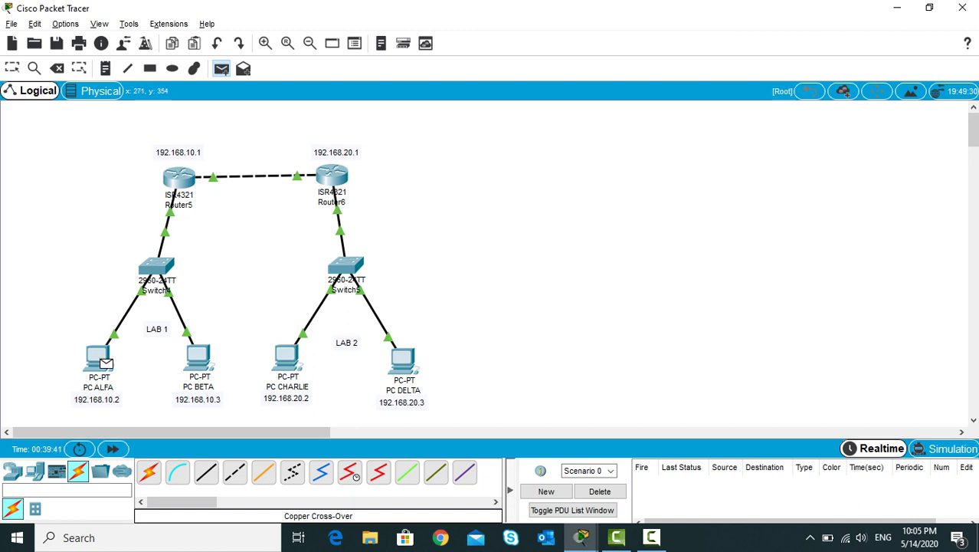
left_click(197, 357)
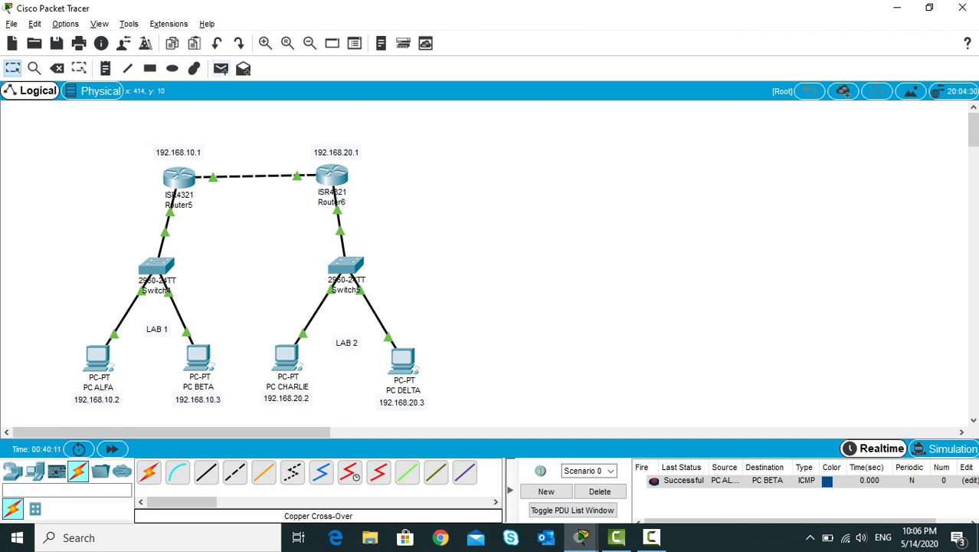
left_click(220, 68)
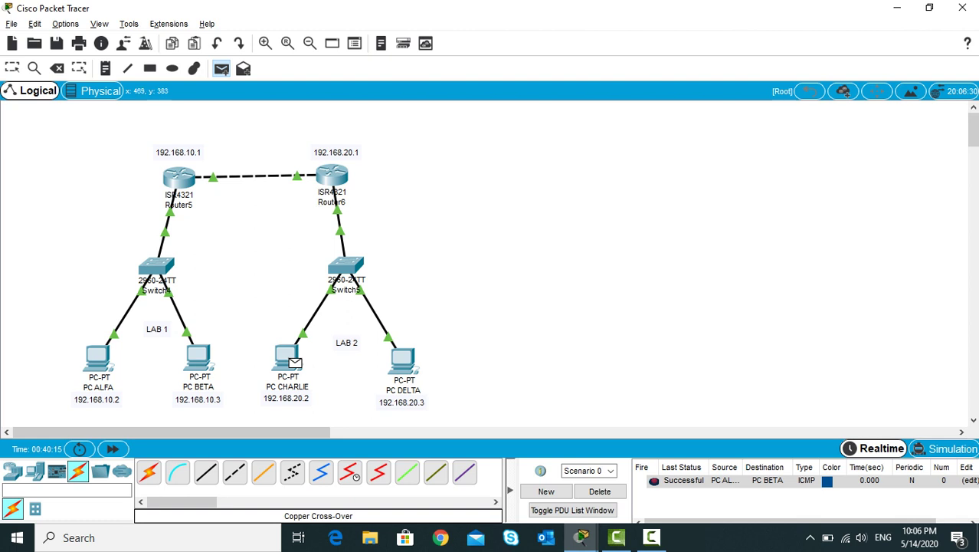
left_click(403, 360)
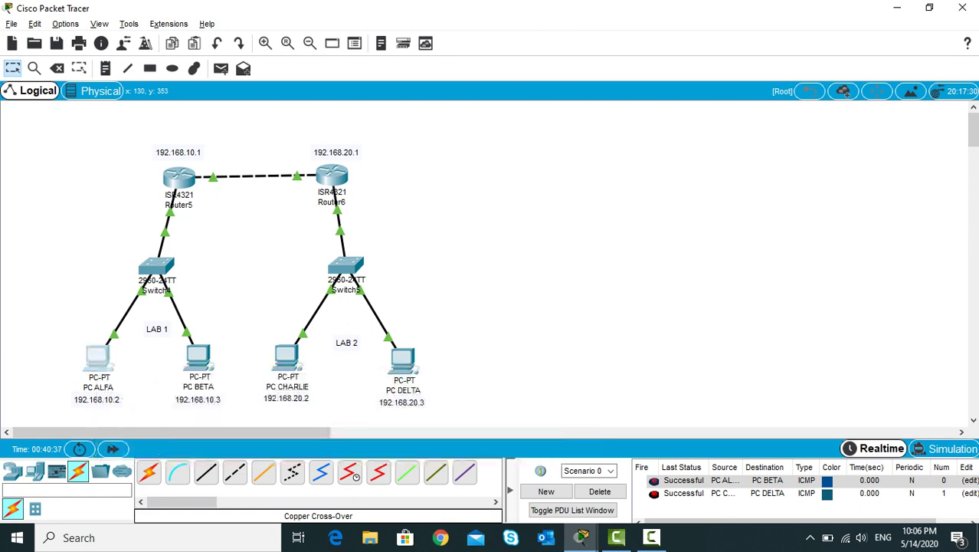
From PC ALFA's Command Prompt, ping PC BETA at 192.168.10.3.
left_click(98, 356)
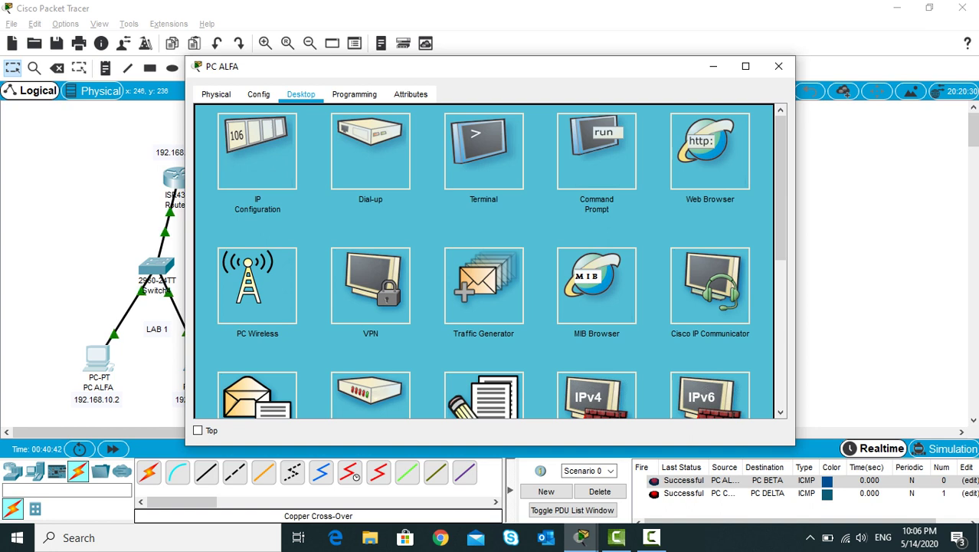
left_click(597, 157)
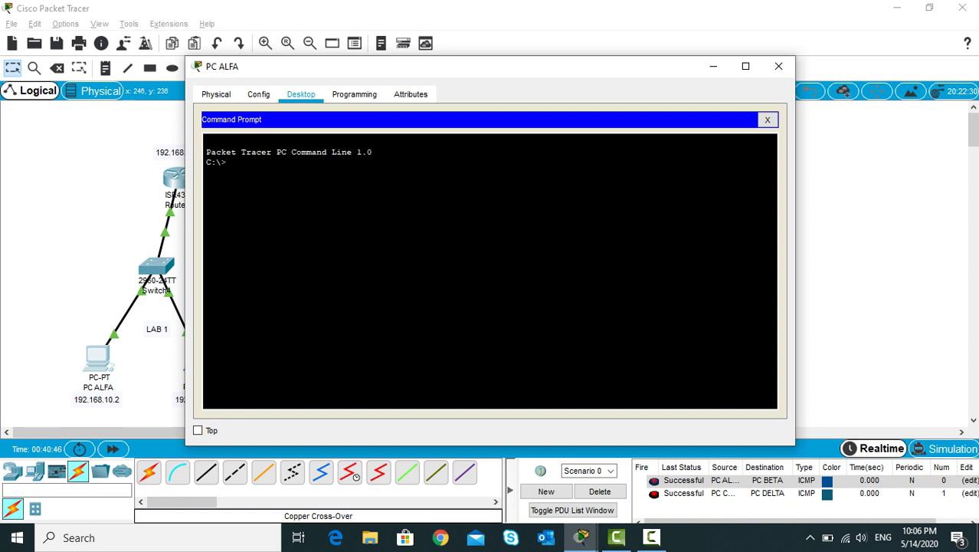
left_click_drag(399, 74, 571, 43)
type("PING")
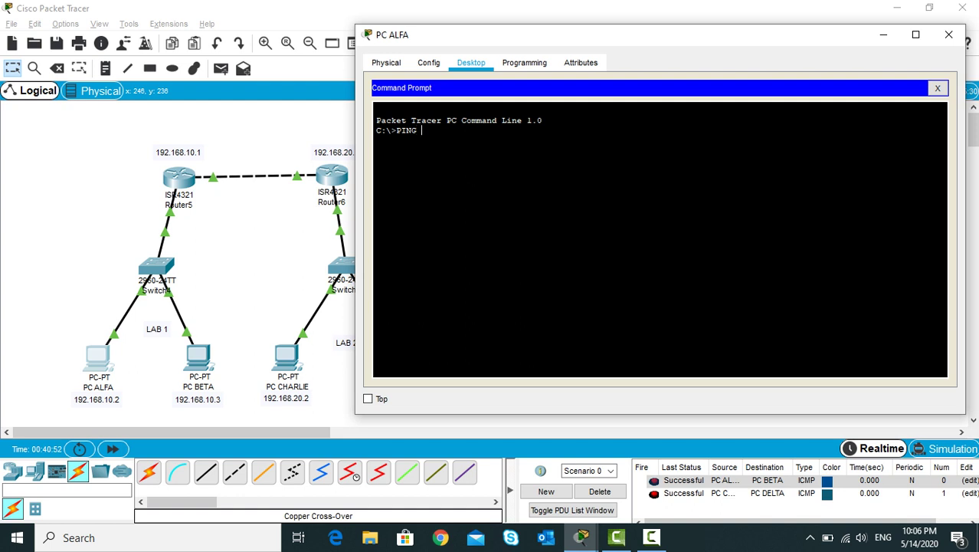
type(" 192.168")
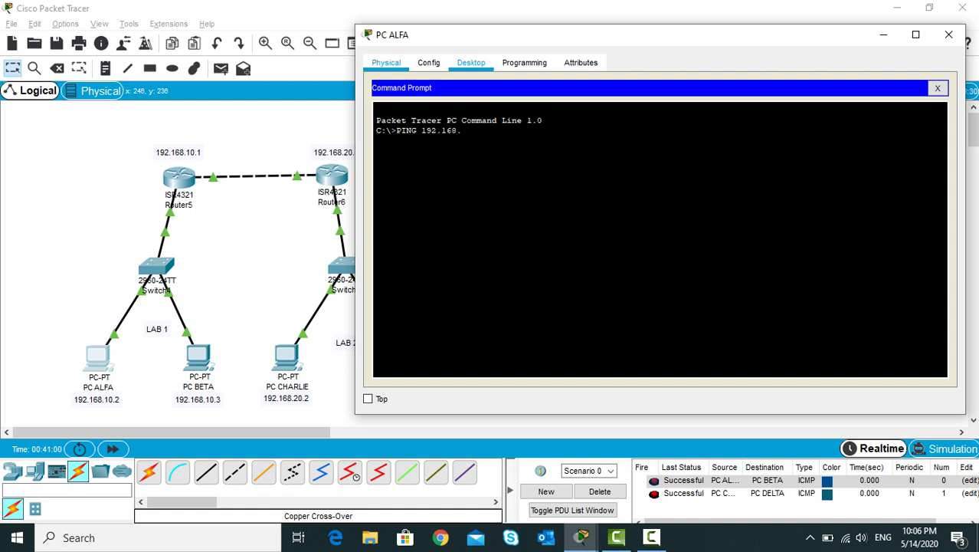
type(".1")
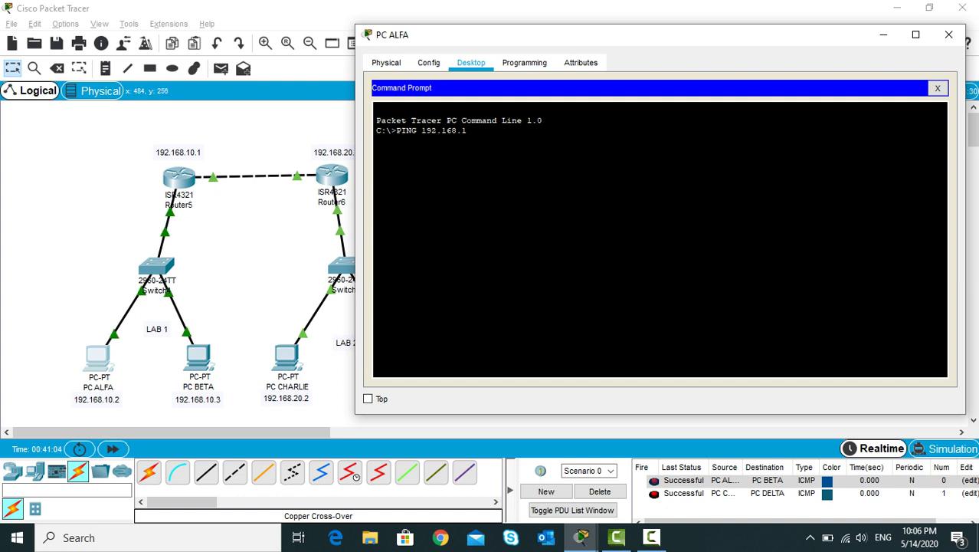
type("0.3")
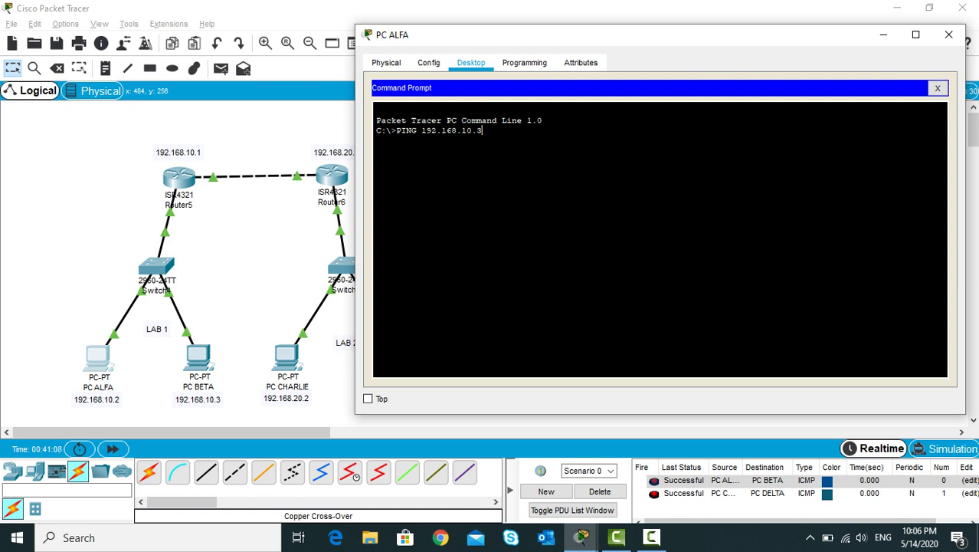
key("Return")
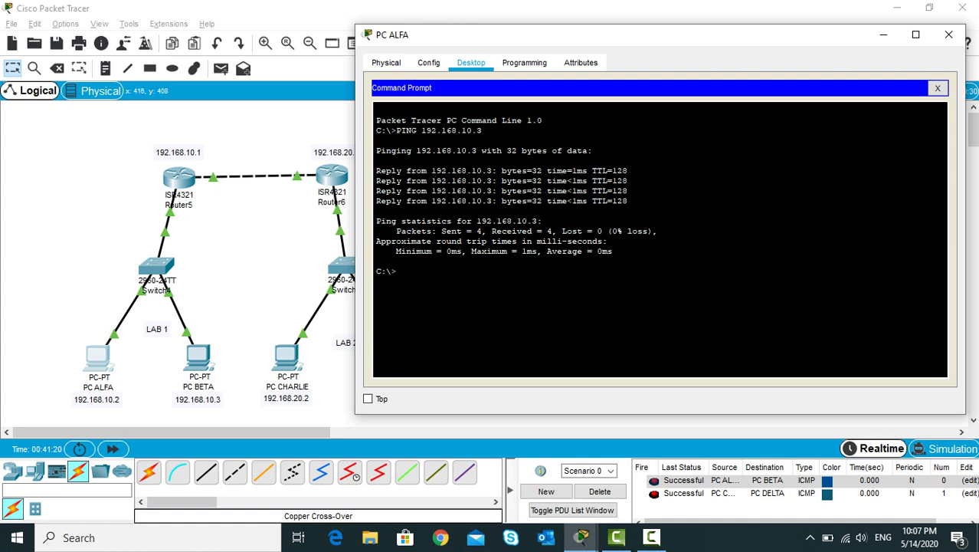
Ping PC CHARLIE at 192.168.20.2 from PC ALFA's Command Prompt, and close PC ALFA's window.
type("PING 192.168.20.2")
key("Return")
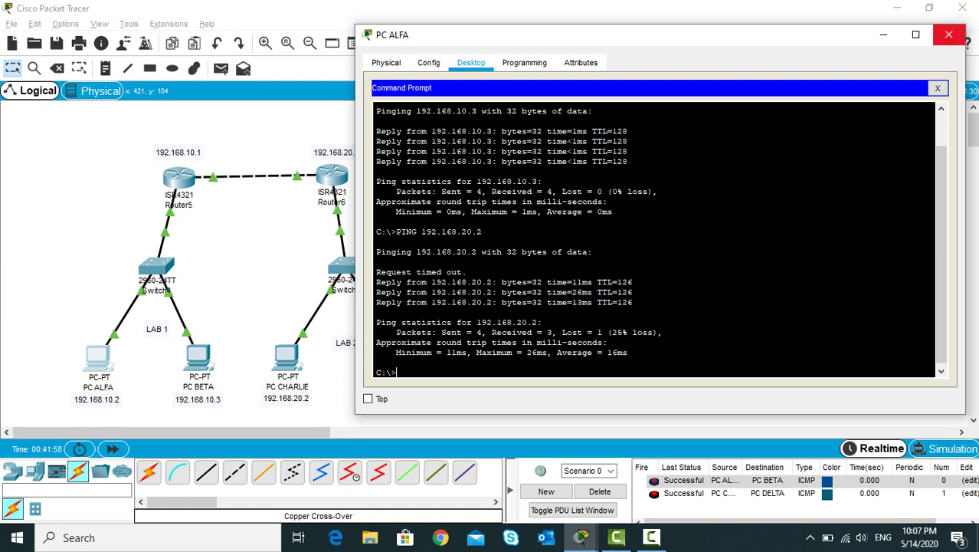
left_click(948, 34)
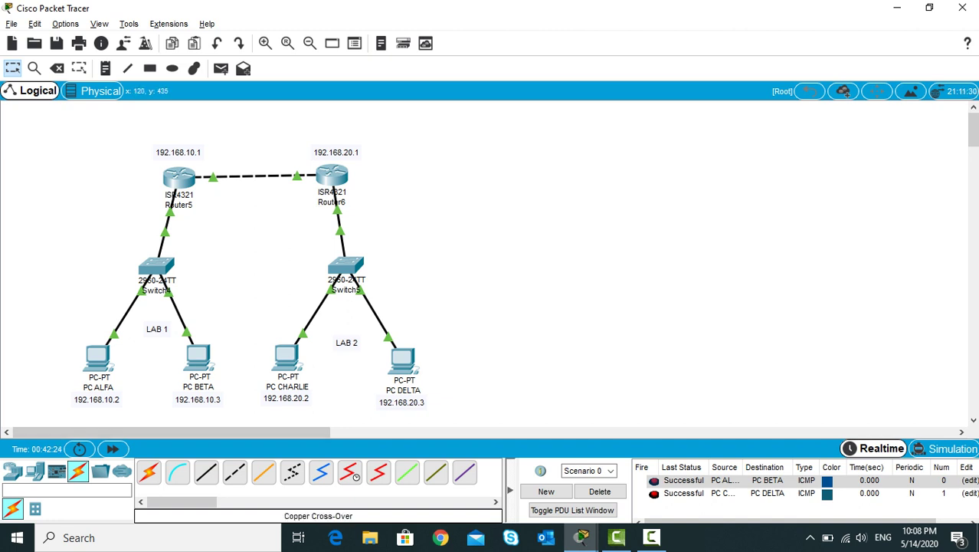
mouse_move(97, 357)
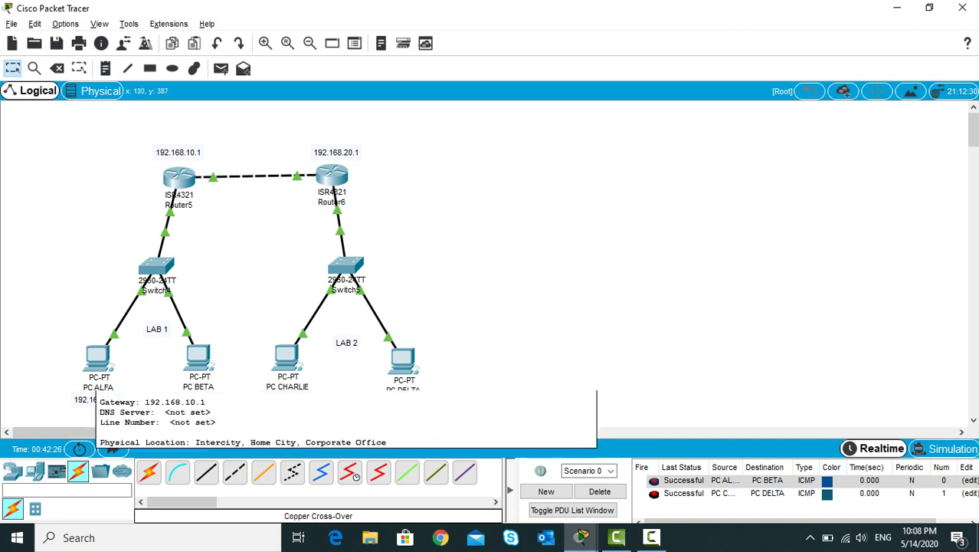